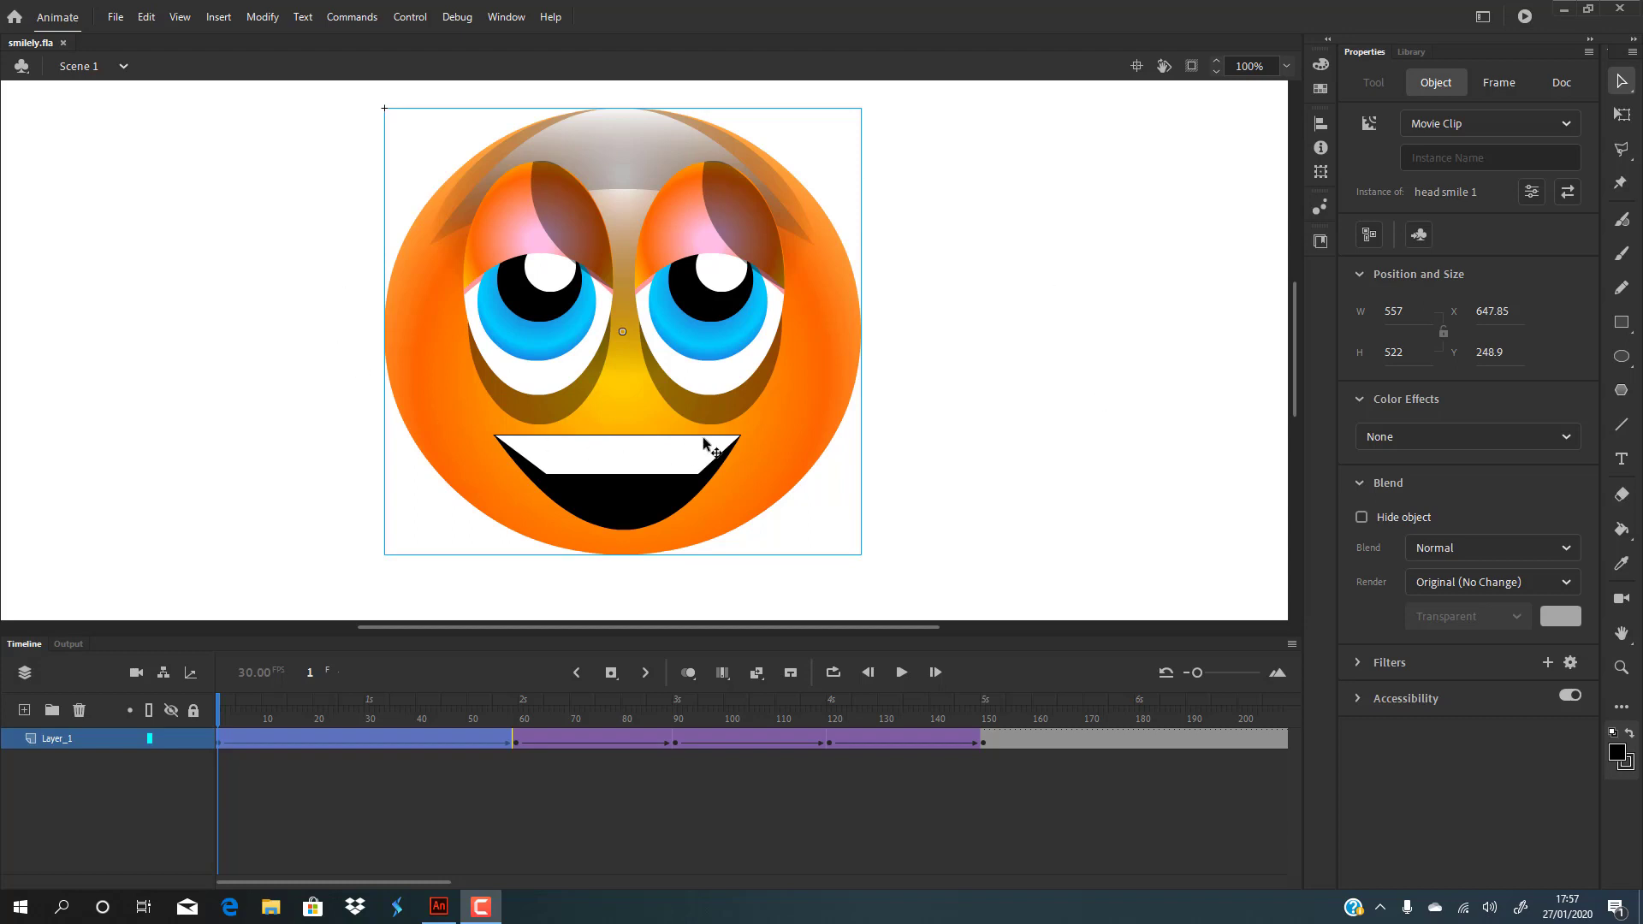
# Step: Test-play the bouncing smiley as smilely.swf in Flash Player, then close the preview
pyautogui.click(947, 425)
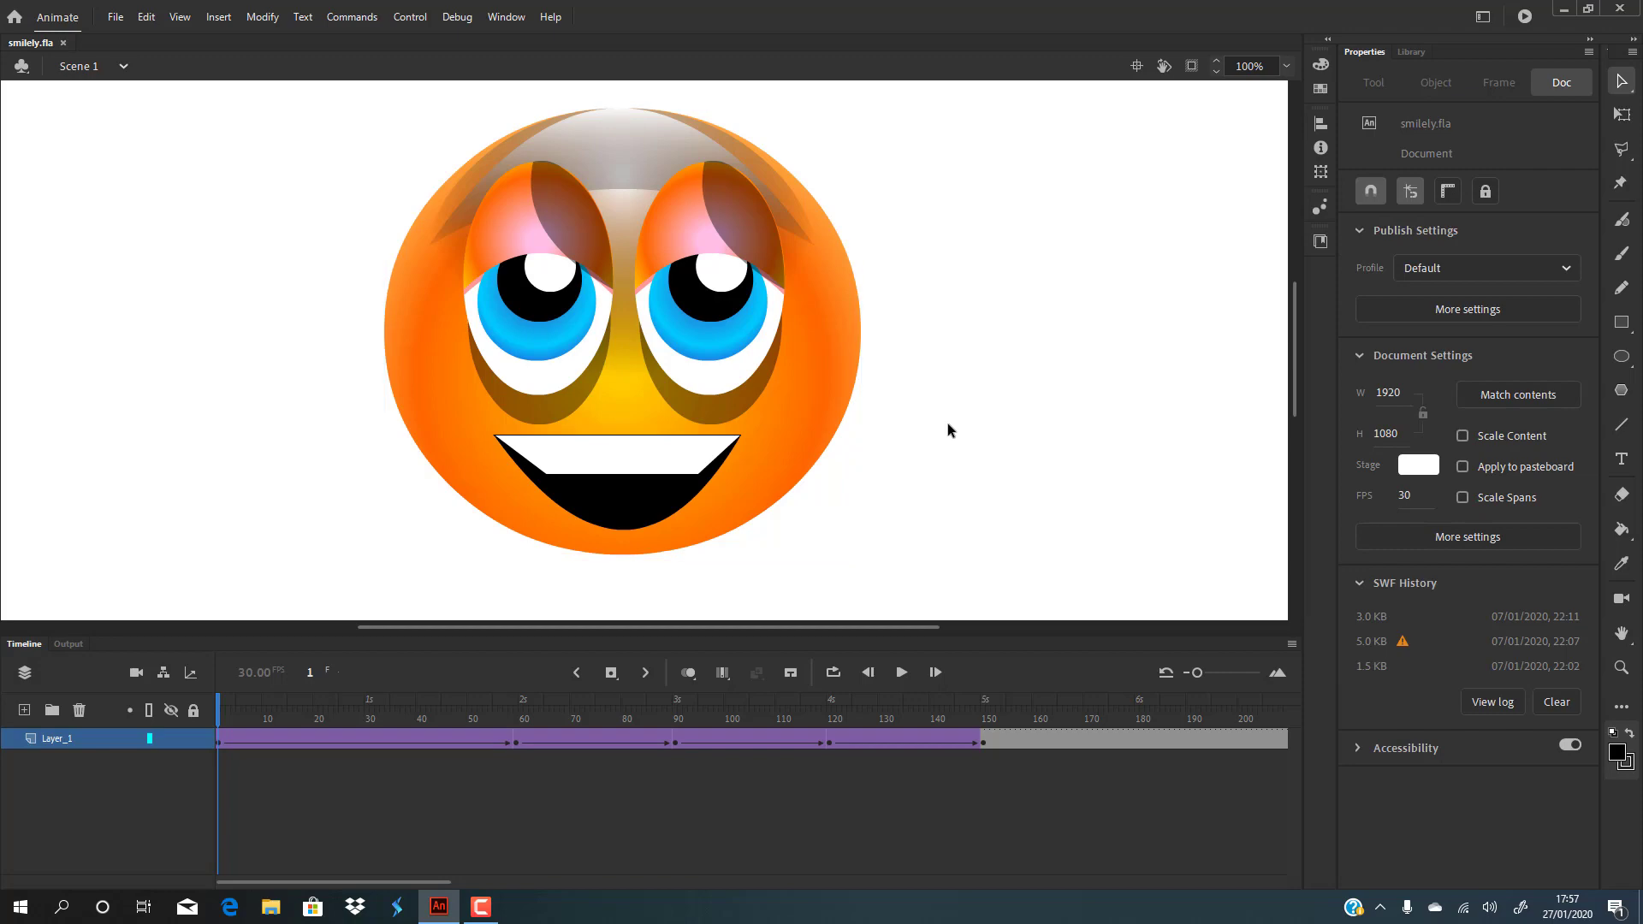
pyautogui.hotkey('ctrl', 'Return')
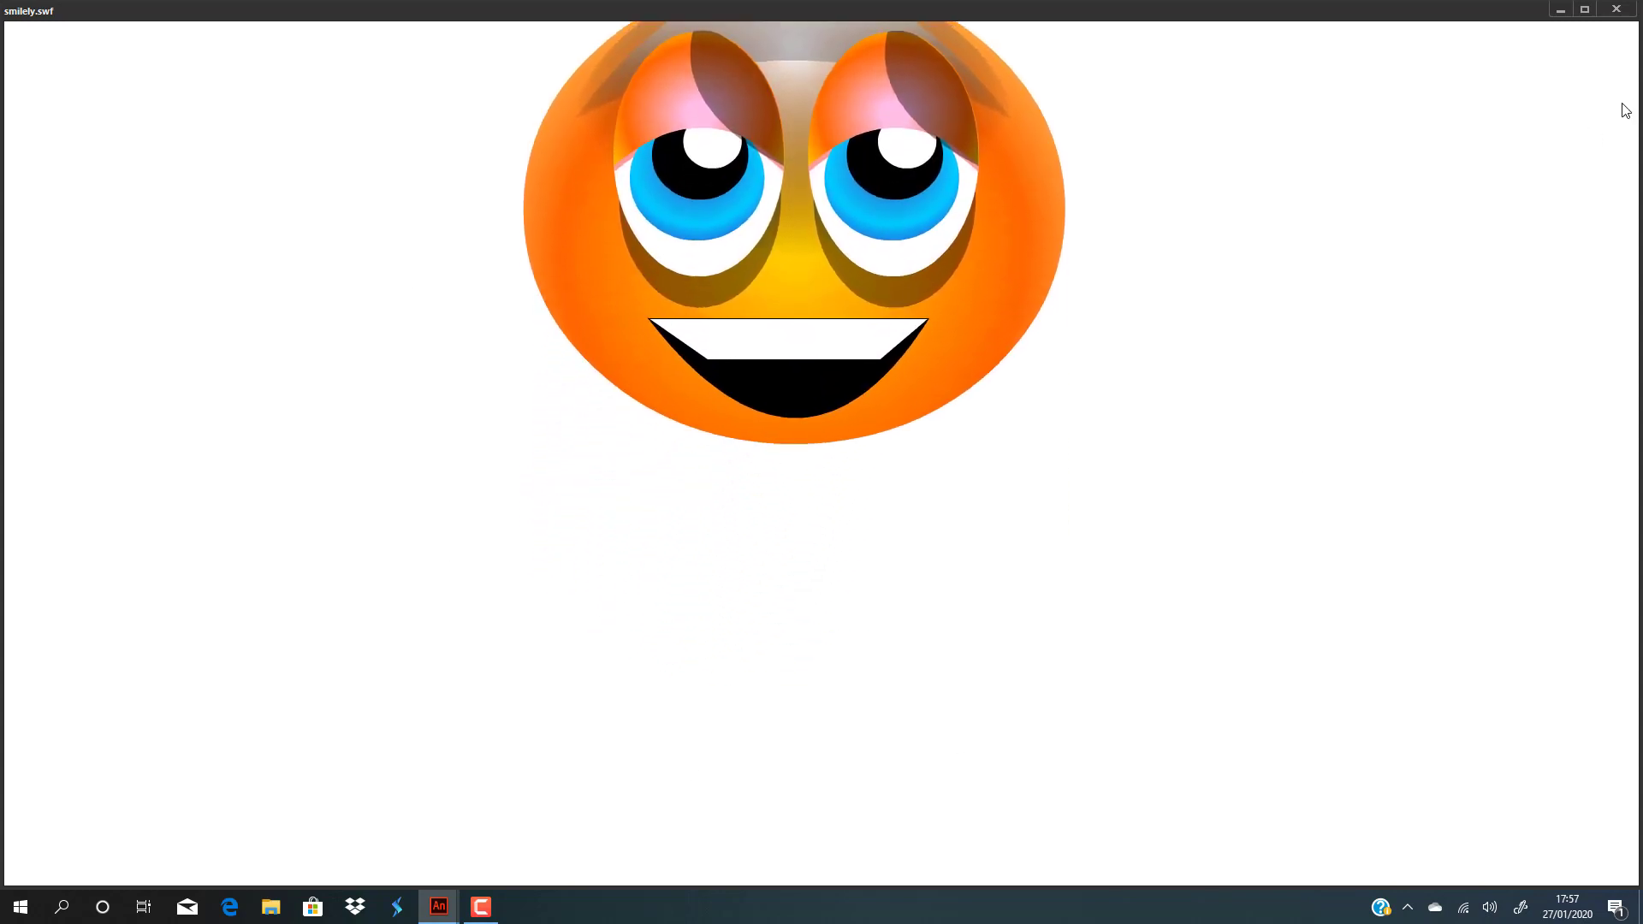
pyautogui.click(1617, 10)
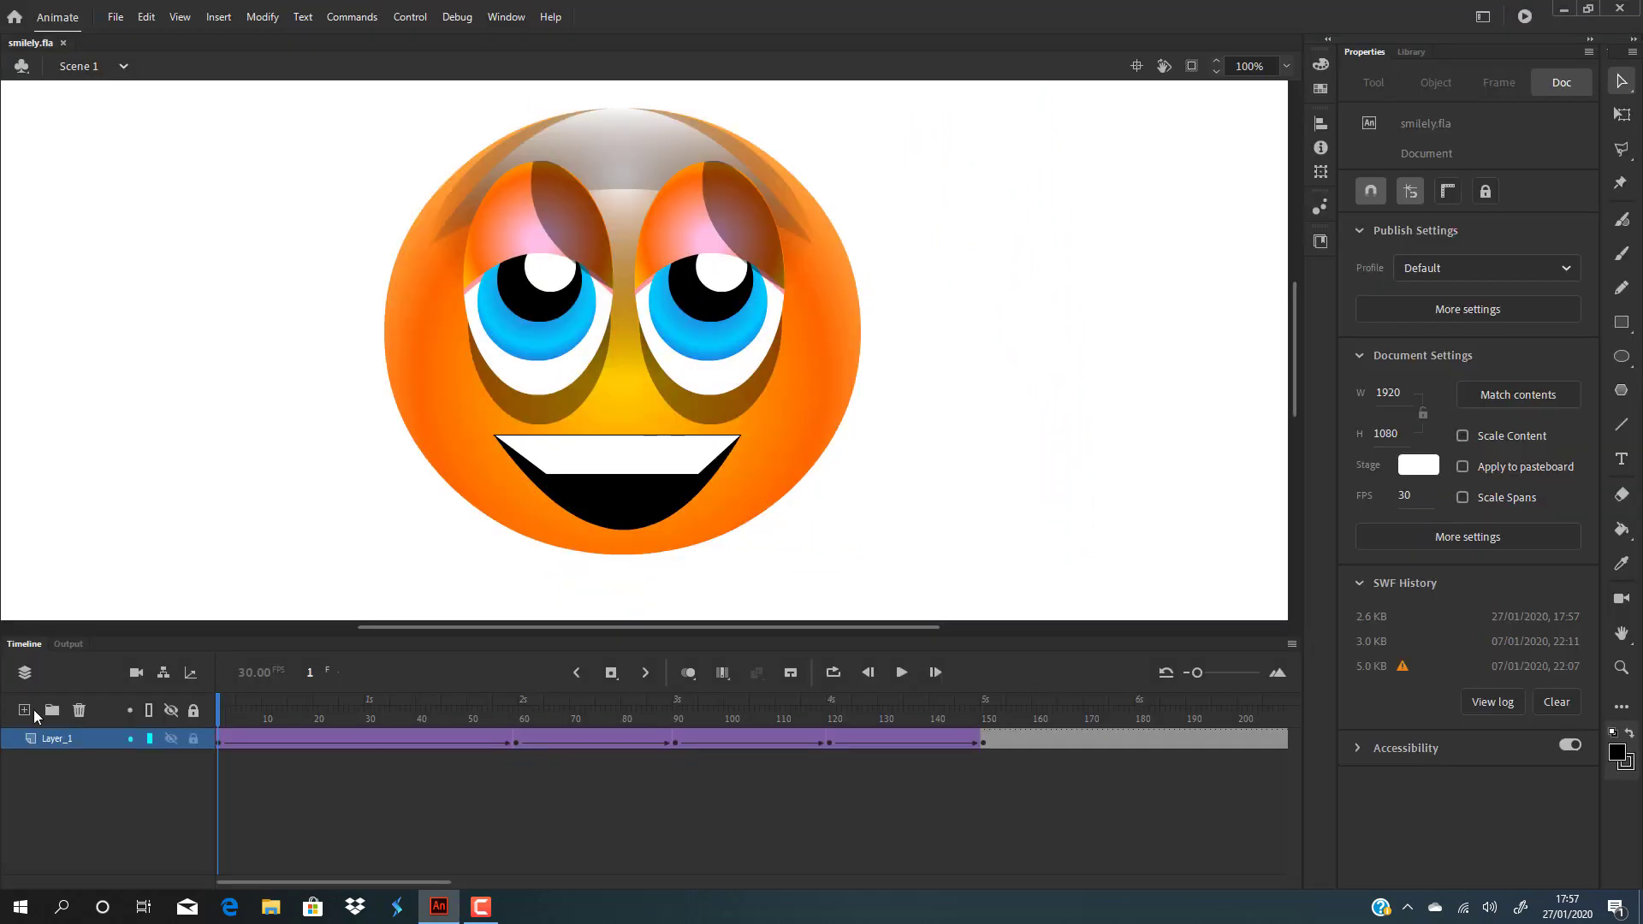
# Step: Add a new layer below the smiley's layer and name it 'shadow'
pyautogui.click(24, 711)
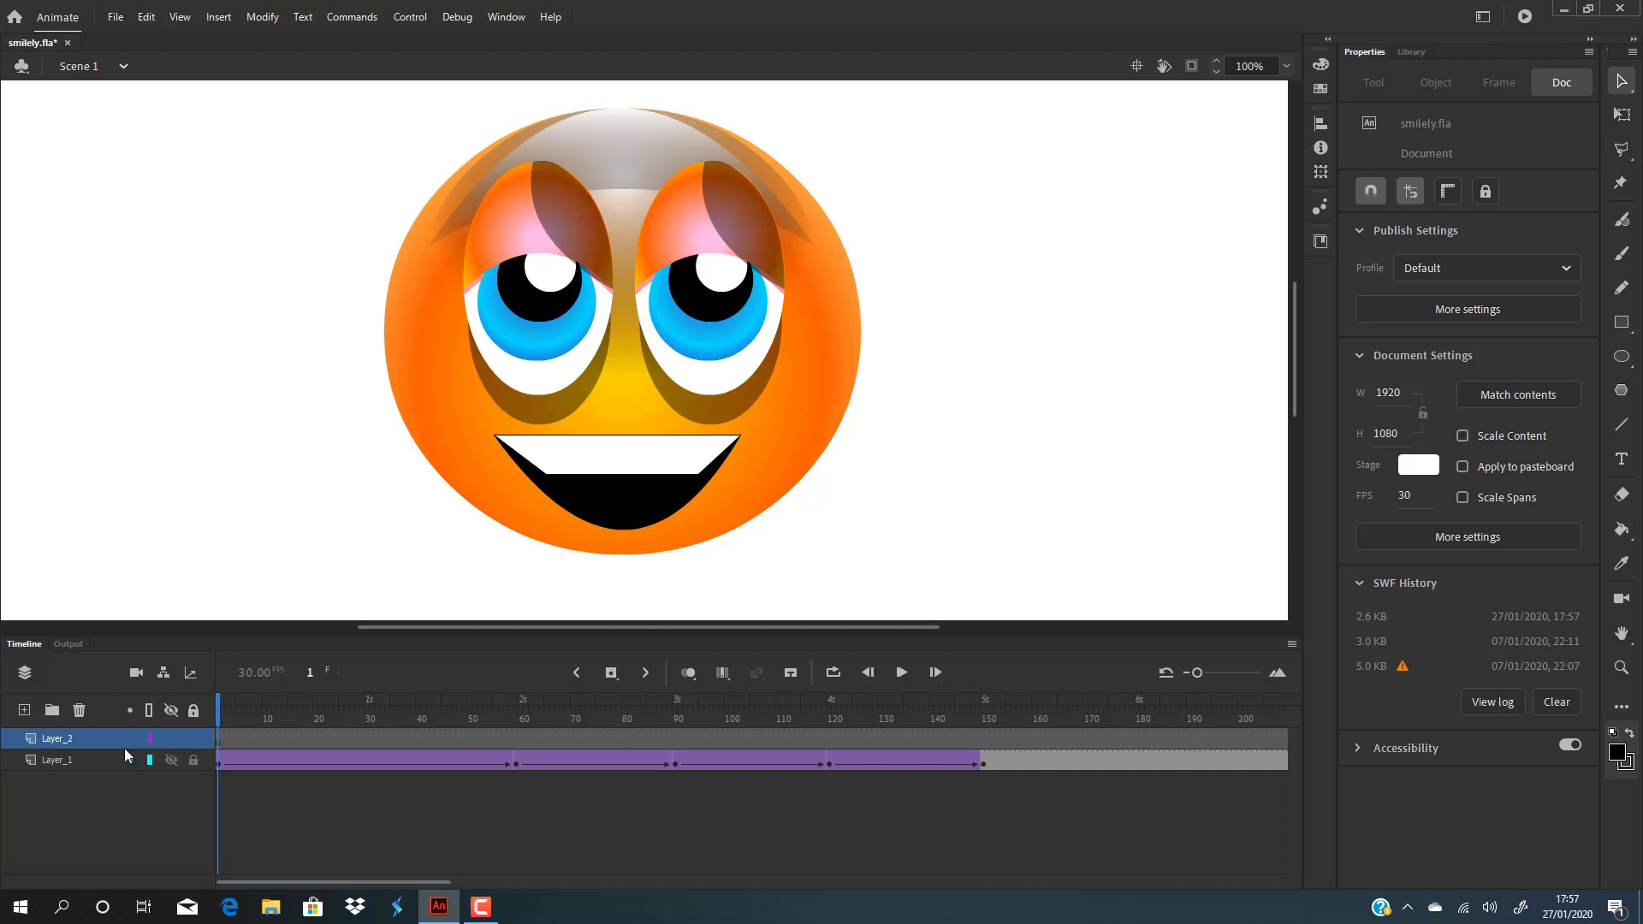
pyautogui.click(80, 740)
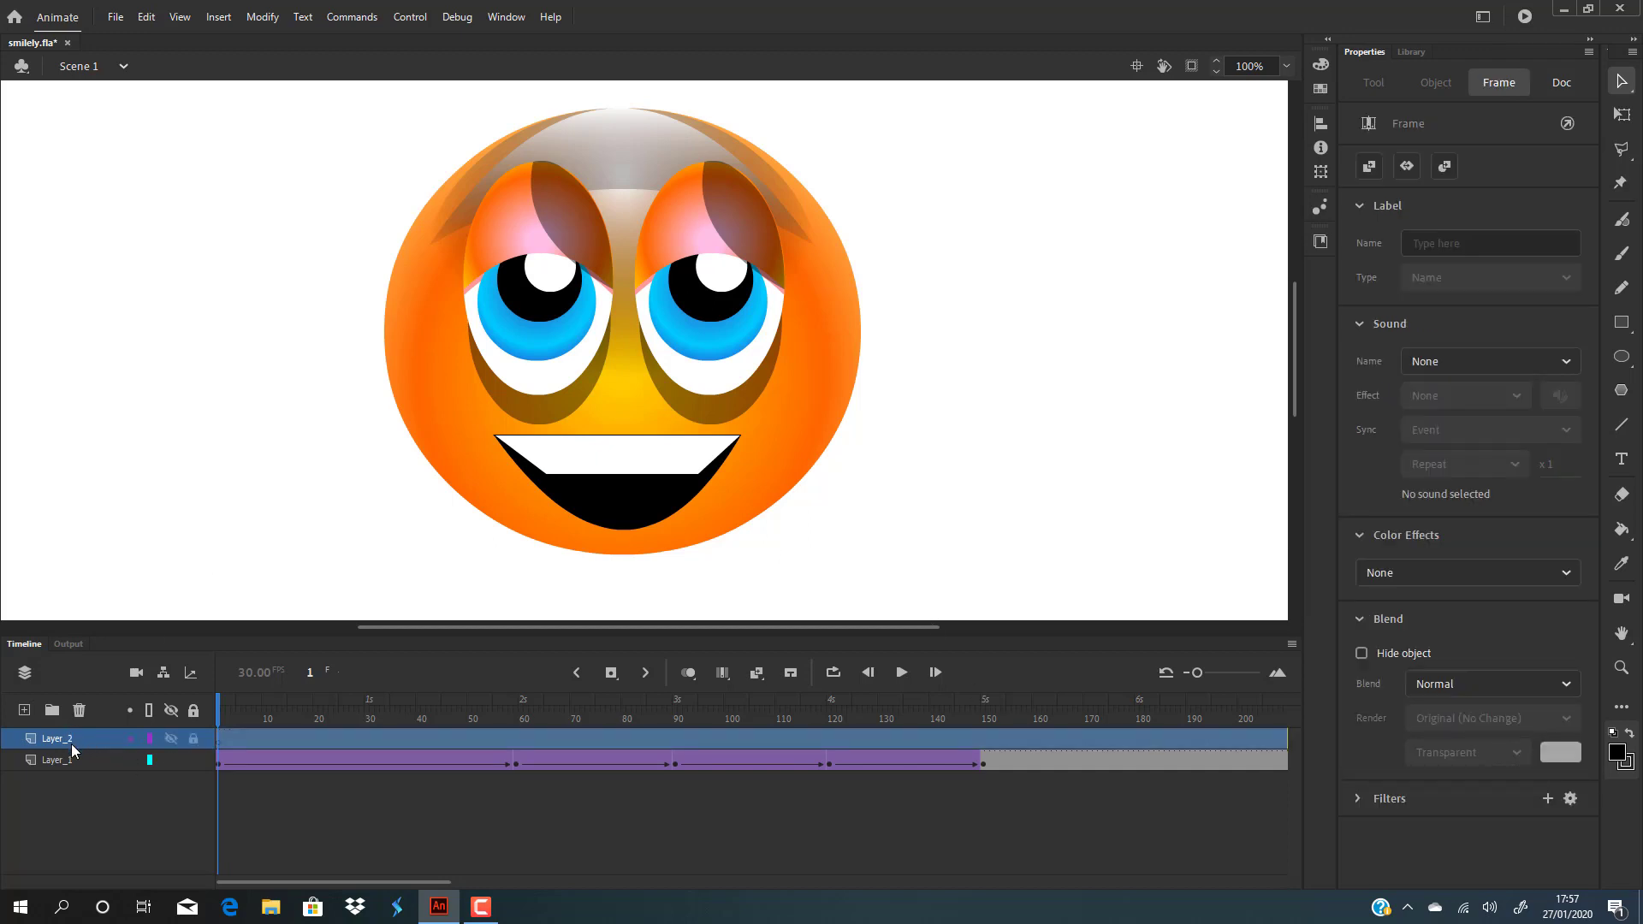
pyautogui.moveTo(71, 740)
pyautogui.mouseDown()
pyautogui.moveTo(70, 788)
pyautogui.moveTo(74, 772)
pyautogui.mouseUp()
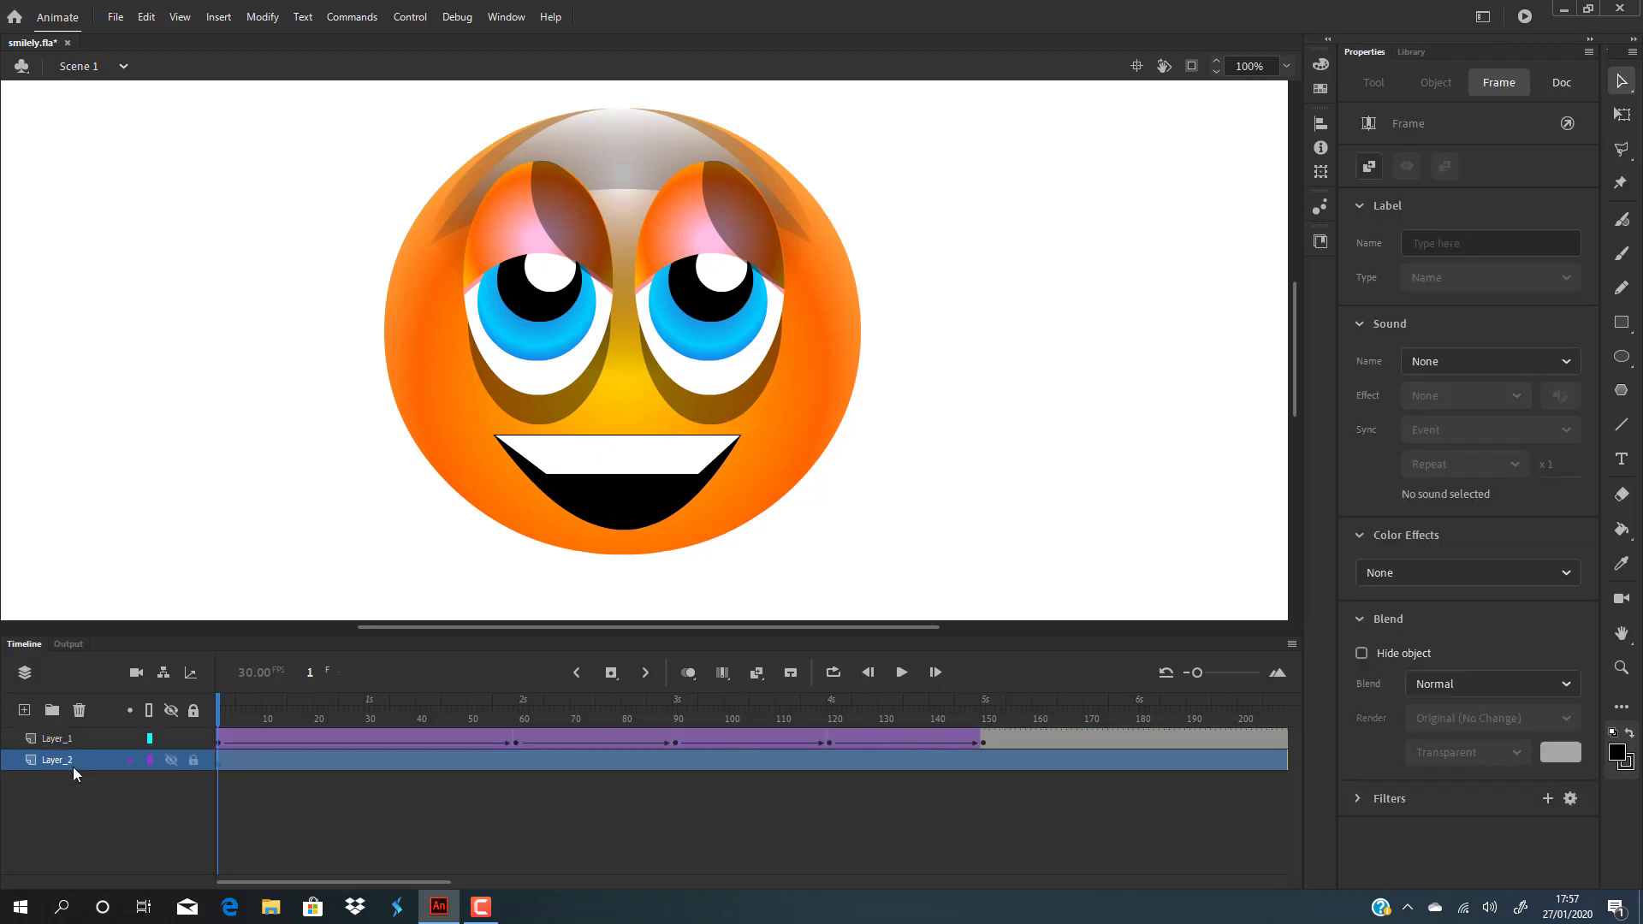
pyautogui.doubleClick(60, 758)
pyautogui.press('BackSpace')
pyautogui.write('shadow')
pyautogui.press('Return')
# Step: Rename the smiley's Layer_1 to 'face' and select the shadow layer
pyautogui.click(70, 740)
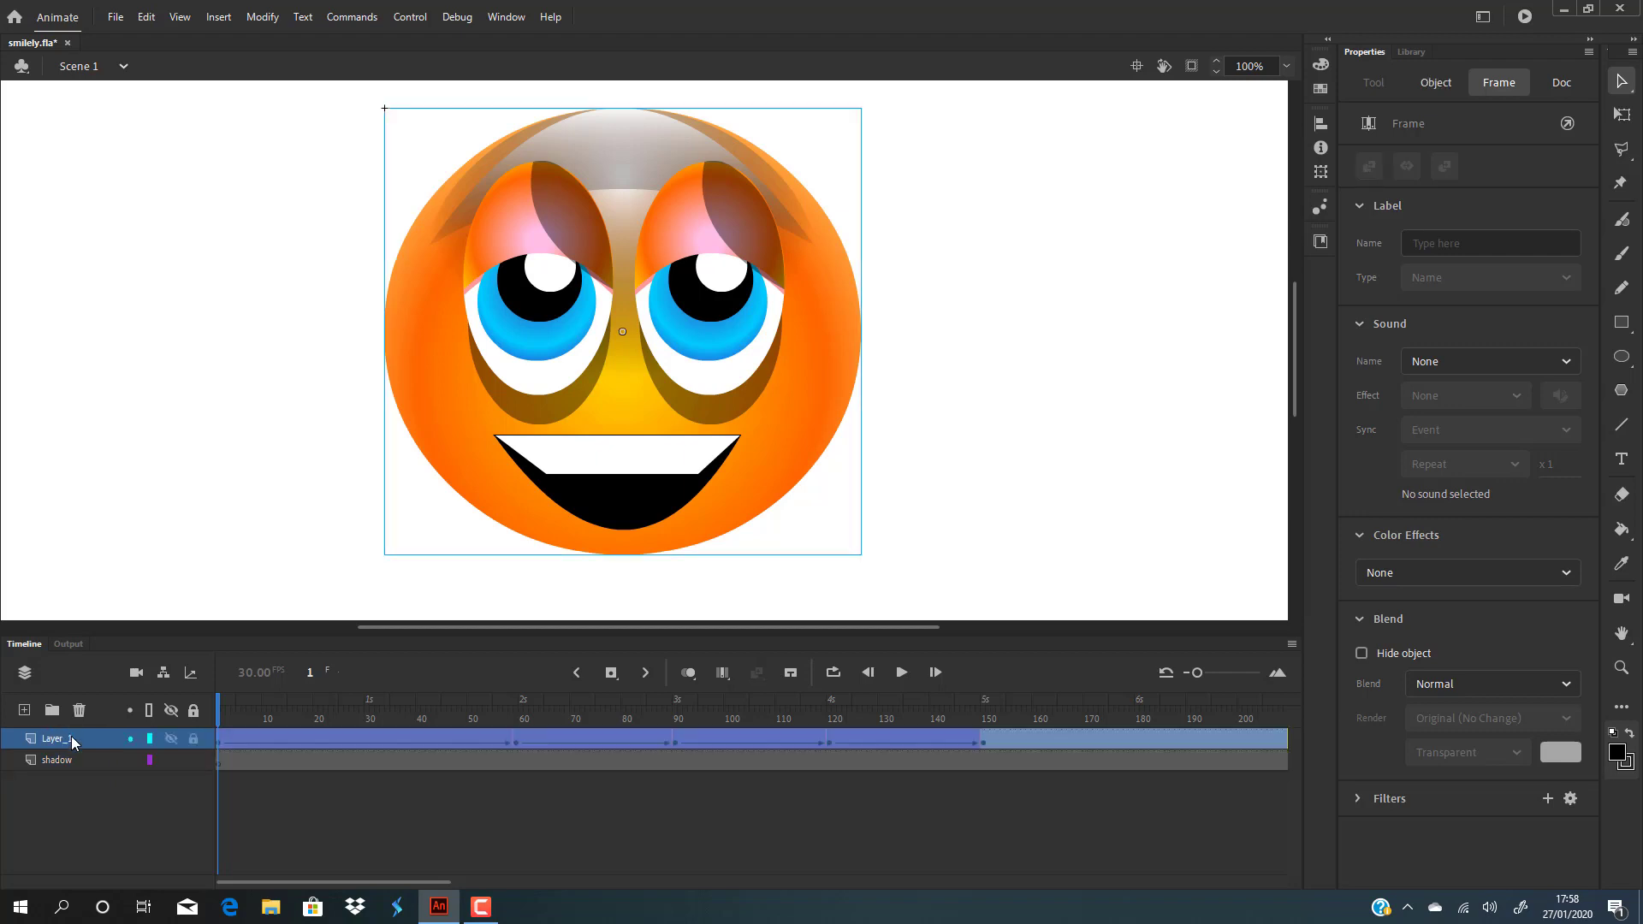
pyautogui.doubleClick(72, 741)
pyautogui.write('face')
pyautogui.press('Return')
pyautogui.click(1046, 416)
pyautogui.click(53, 763)
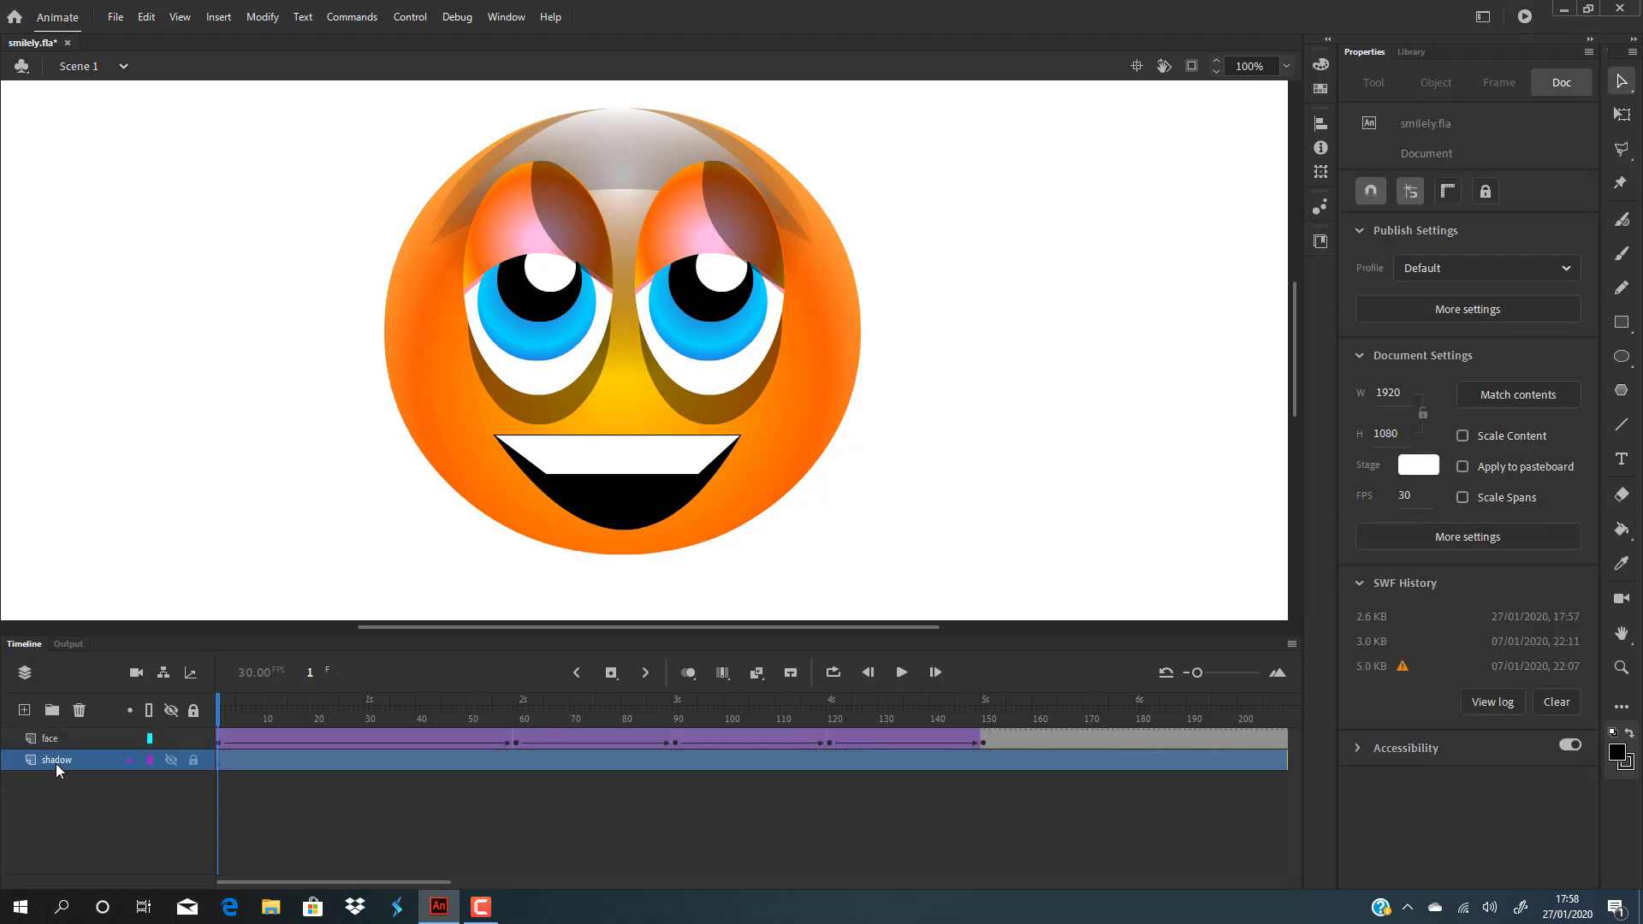
# Step: Draw an oval with black fill at 45% alpha below the smiley on the shadow layer
pyautogui.scroll(-3, 866, 408)
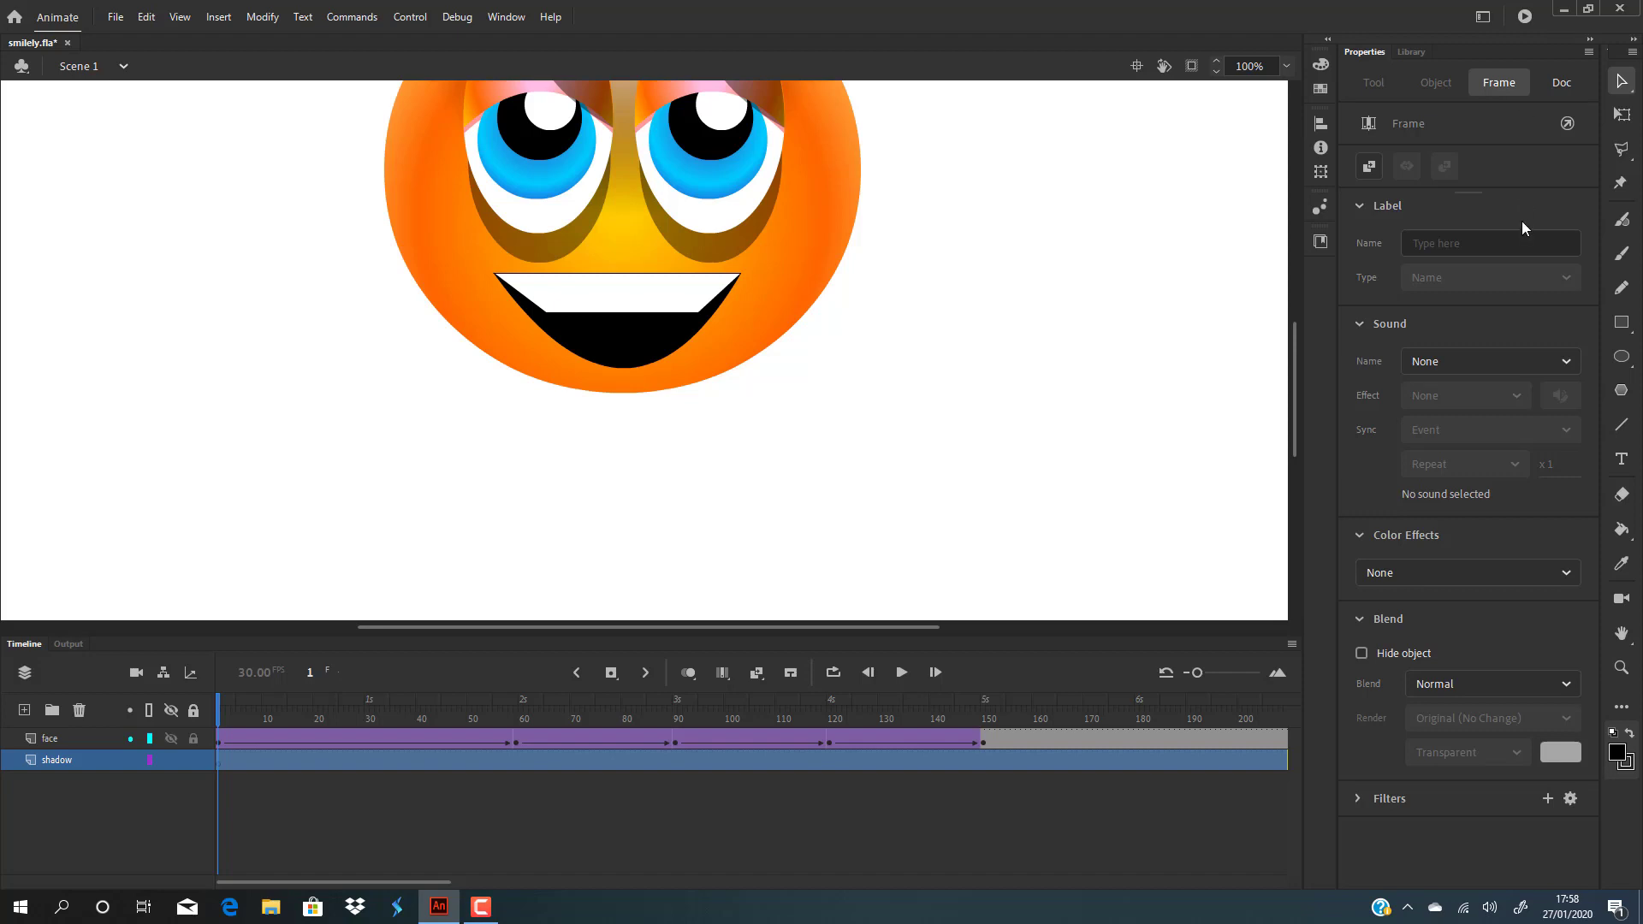
pyautogui.click(1621, 358)
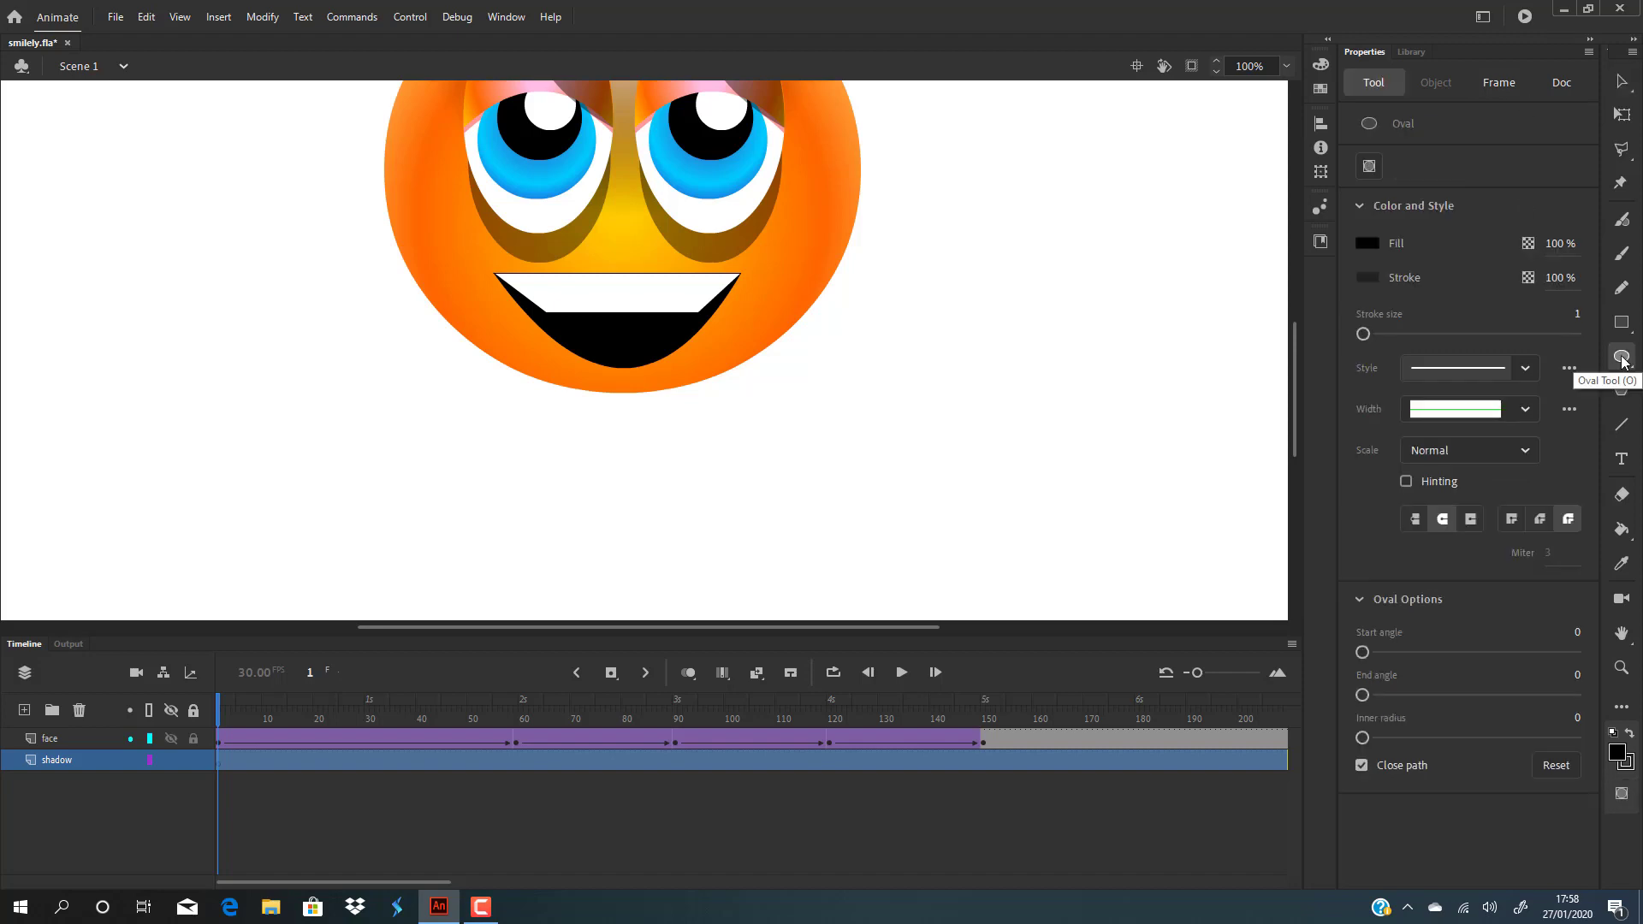
pyautogui.click(1366, 243)
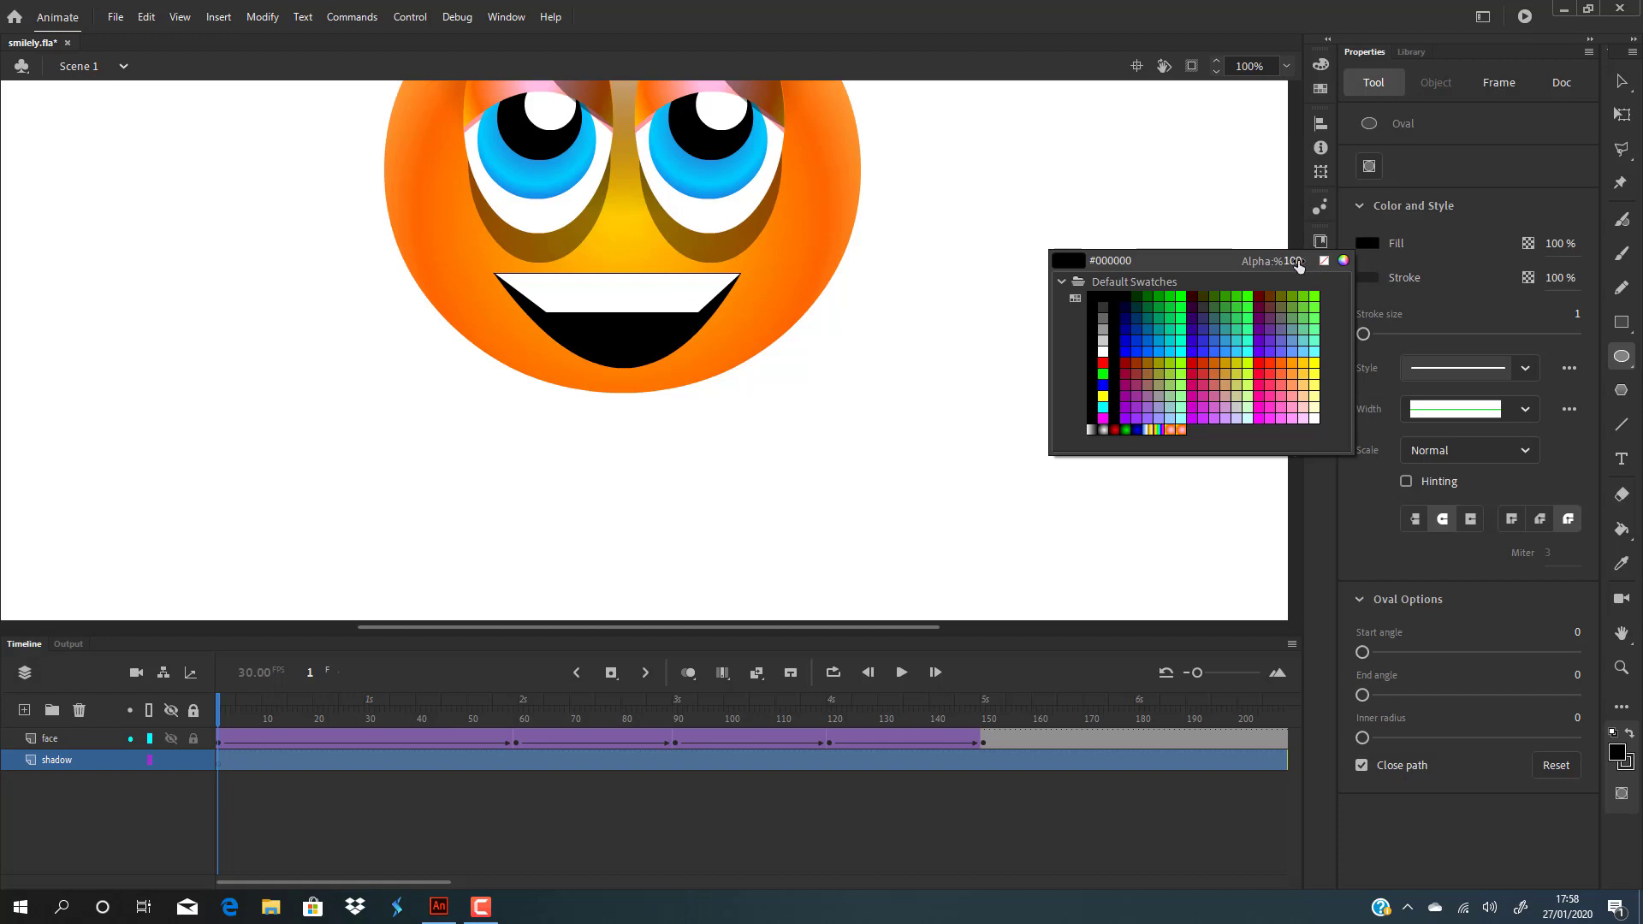
pyautogui.moveTo(1296, 264); pyautogui.dragTo(1252, 263)
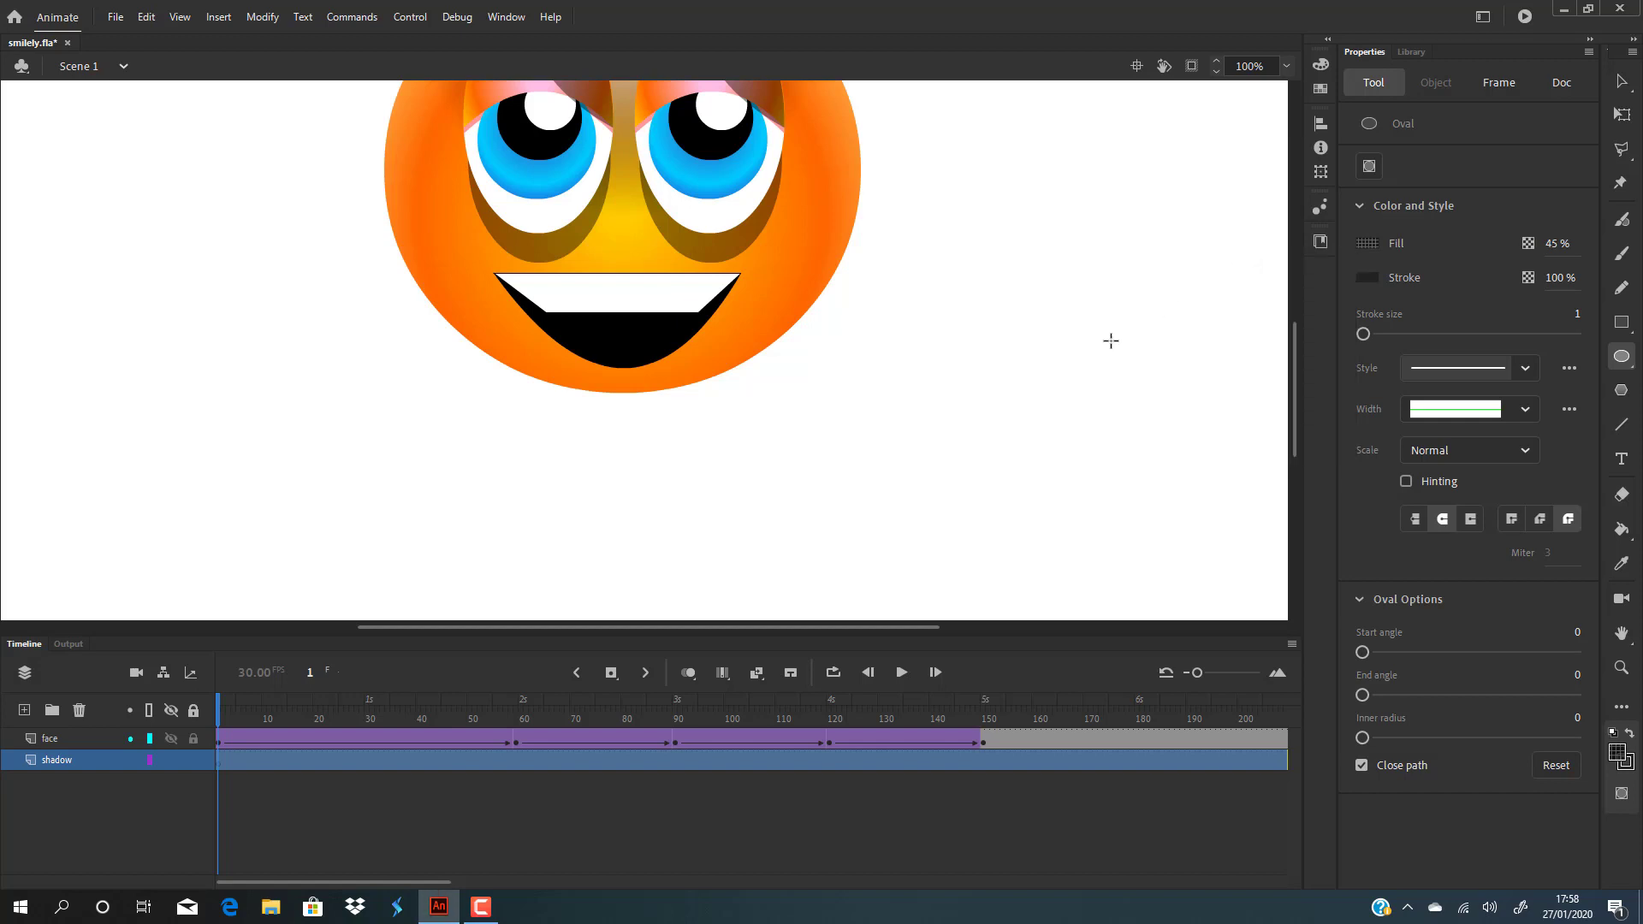
pyautogui.moveTo(384, 393)
pyautogui.mouseDown()
pyautogui.moveTo(422, 448)
pyautogui.moveTo(899, 469)
pyautogui.moveTo(887, 495)
pyautogui.mouseUp()
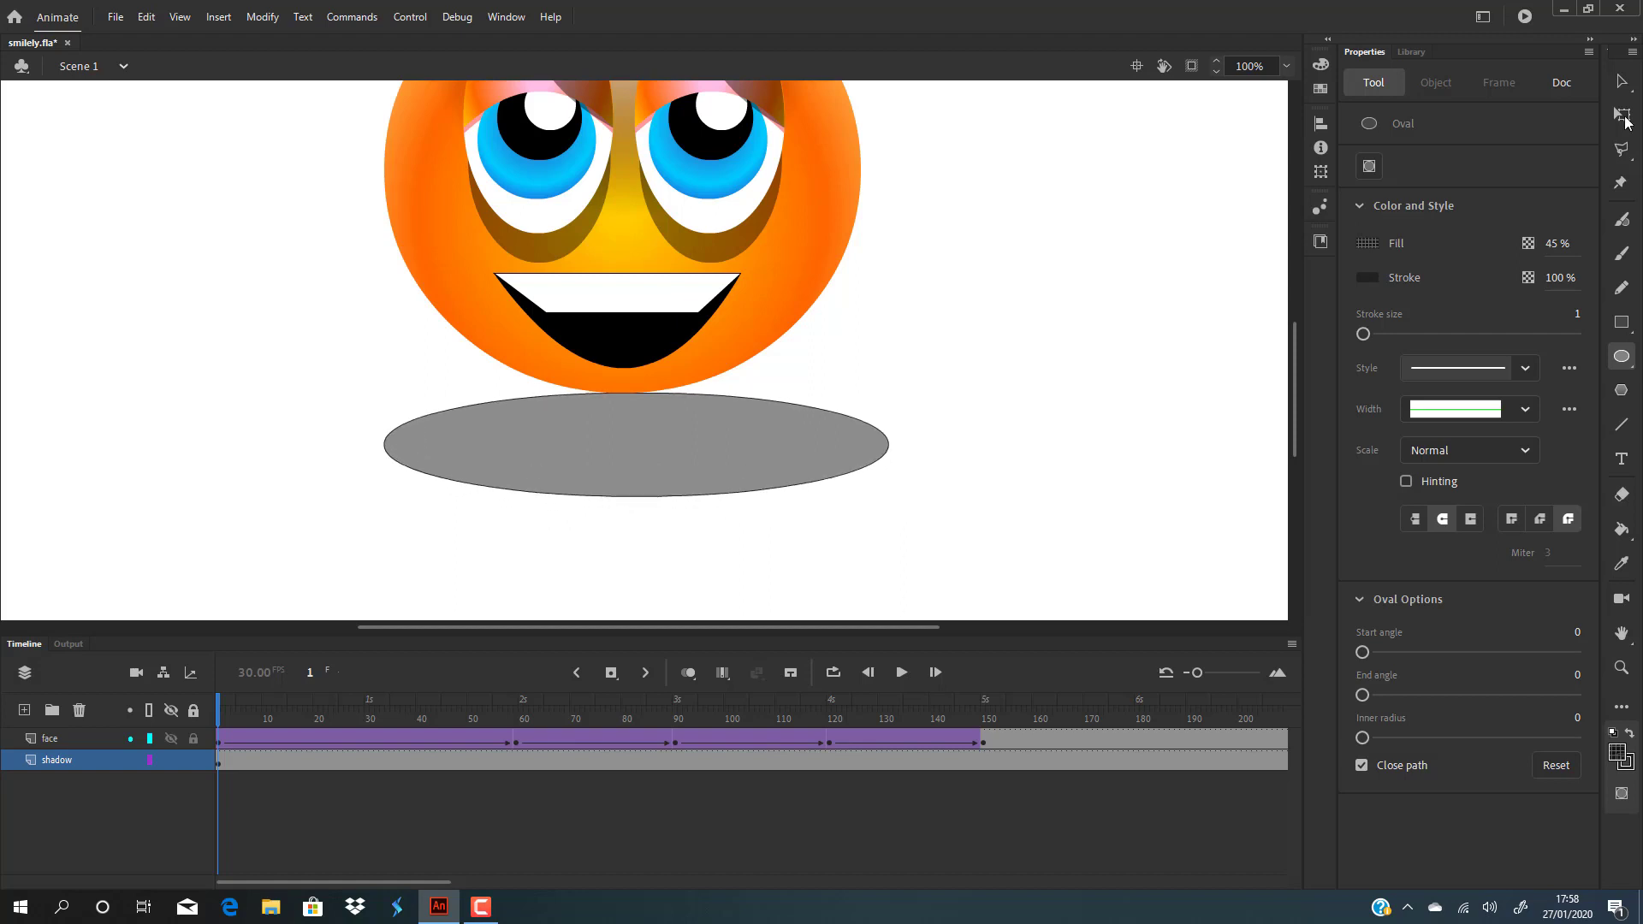
# Step: Delete the shadow oval's outline and nudge it up to X 640.85, Y 705.9 under the smiley
pyautogui.click(1620, 81)
pyautogui.click(811, 405)
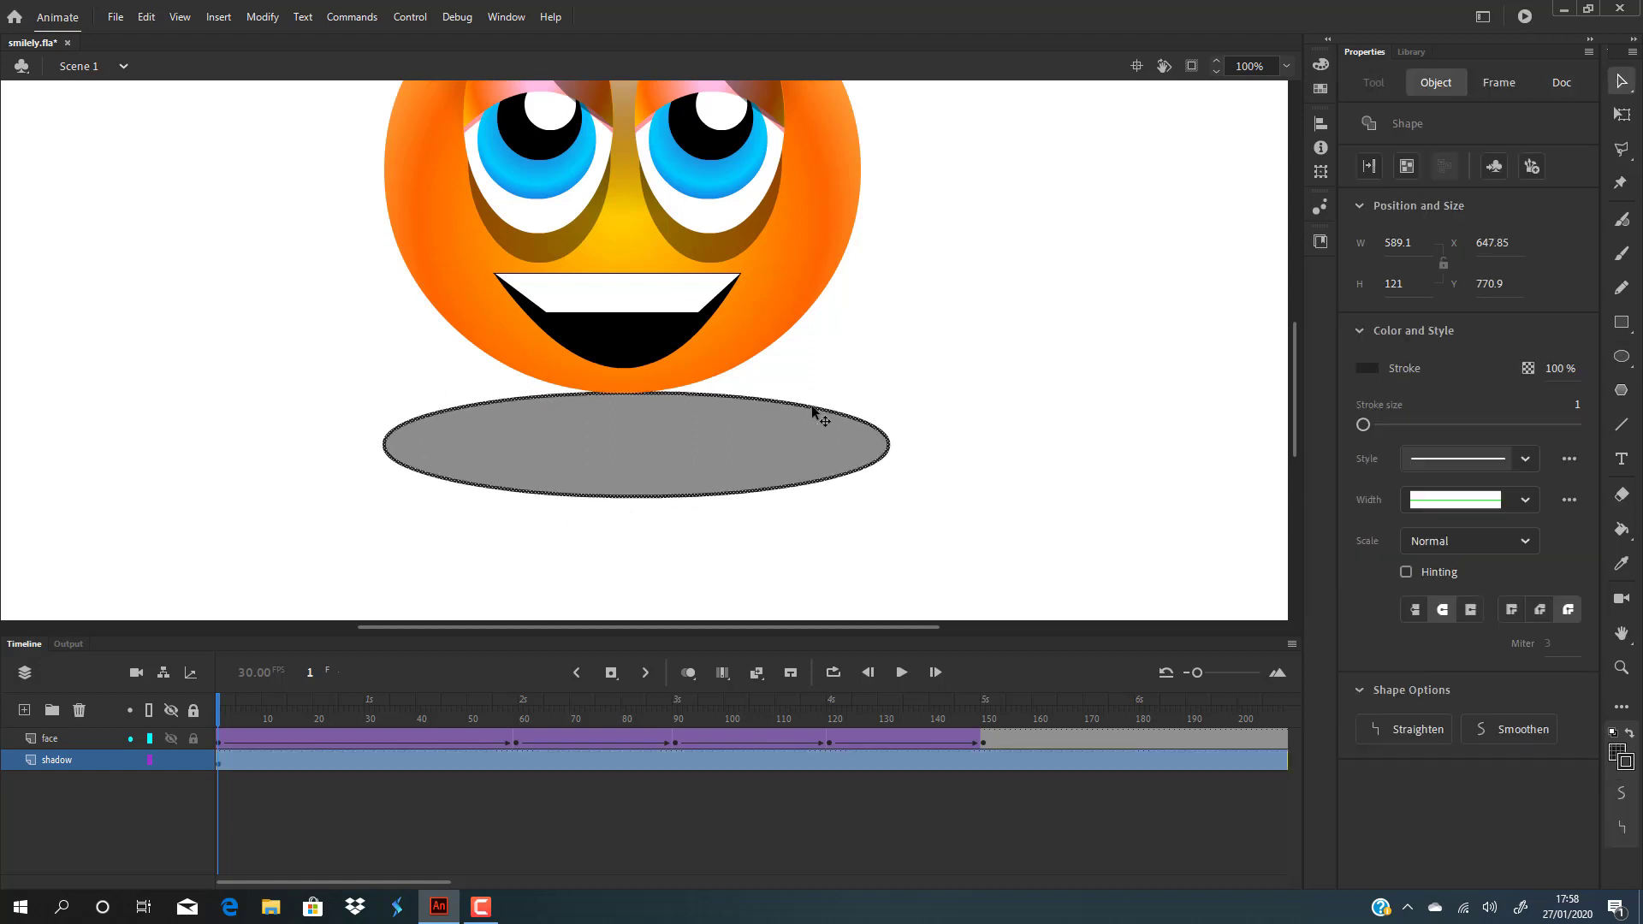
pyautogui.press('Escape')
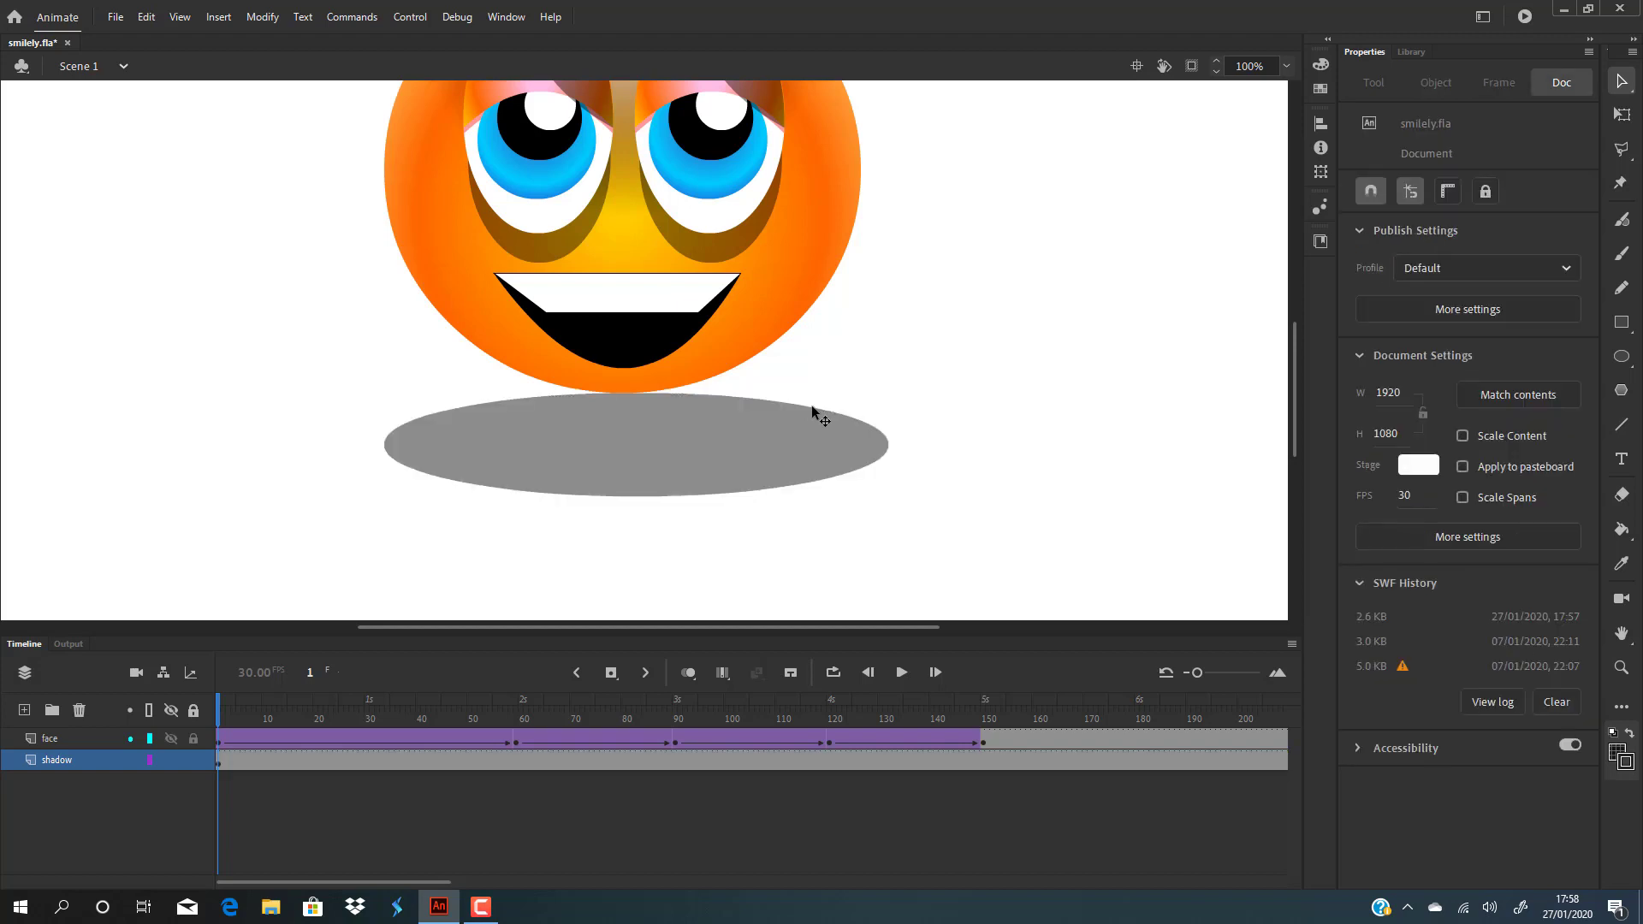
pyautogui.click(761, 452)
pyautogui.press('Up')
pyautogui.press('Up')
pyautogui.press('Up')
pyautogui.press('Up')
pyautogui.press('Up')
pyautogui.press('Up')
pyautogui.press('Up')
pyautogui.press('Up')
pyautogui.press('Up')
pyautogui.press('Up')
pyautogui.press('Up')
pyautogui.press('Up')
pyautogui.press('Up')
pyautogui.press('Up')
pyautogui.press('Up')
pyautogui.press('Up')
pyautogui.press('Up')
pyautogui.press('Up')
pyautogui.press('Up')
pyautogui.press('Up')
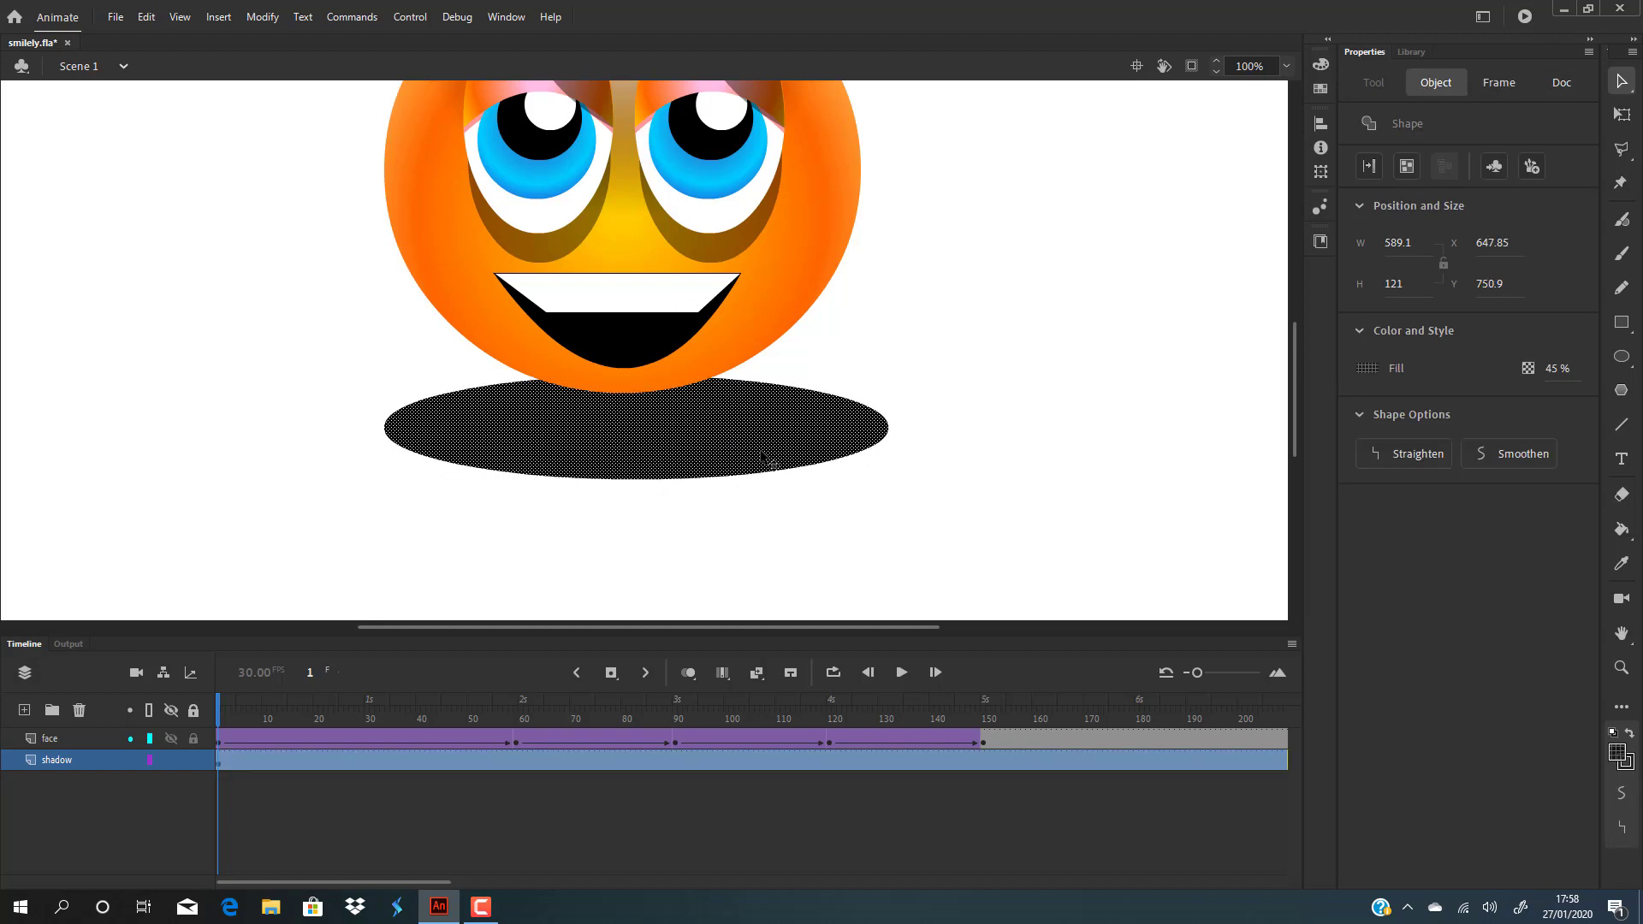
pyautogui.press('Up')
pyautogui.press('Up')
pyautogui.press('Up')
pyautogui.press('Up')
pyautogui.press('Up')
pyautogui.press('Up')
pyautogui.press('Up')
pyautogui.press('Up')
pyautogui.press('Up')
pyautogui.press('Up')
pyautogui.press('Up')
pyautogui.press('Up')
pyautogui.press('Up')
pyautogui.press('Up')
pyautogui.press('Up')
pyautogui.press('Up')
pyautogui.press('Up')
pyautogui.press('Up')
pyautogui.press('Up')
pyautogui.press('Up')
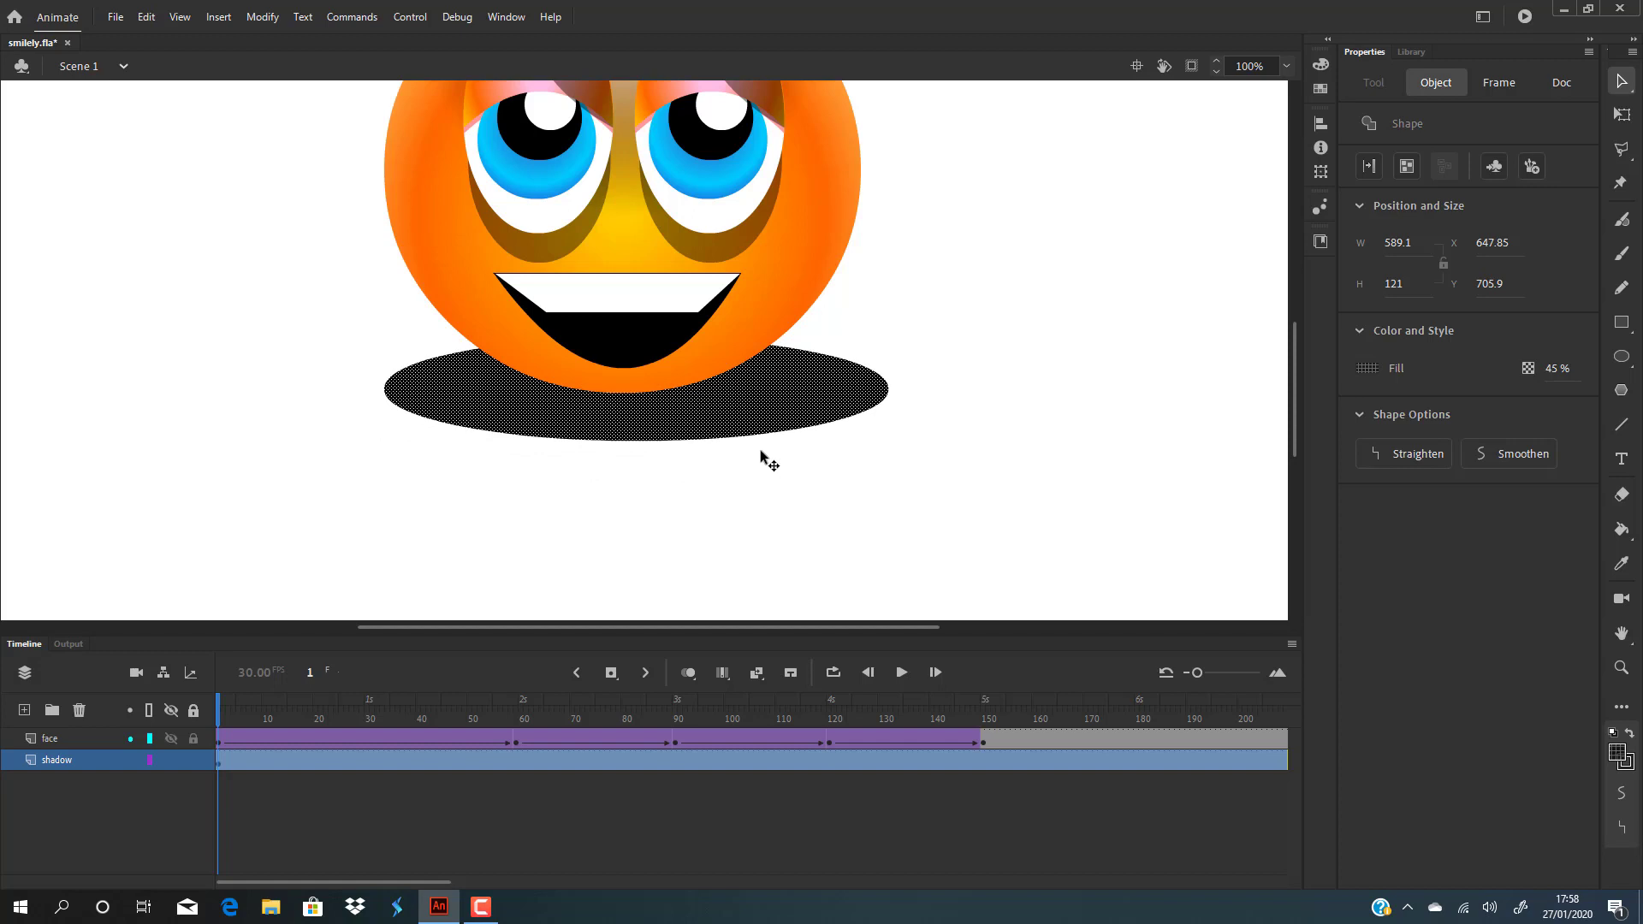
pyautogui.press('Left')
pyautogui.press('Left')
pyautogui.press('Left')
pyautogui.press('Left')
pyautogui.press('Left')
pyautogui.press('Left')
pyautogui.press('Left')
pyautogui.click(911, 475)
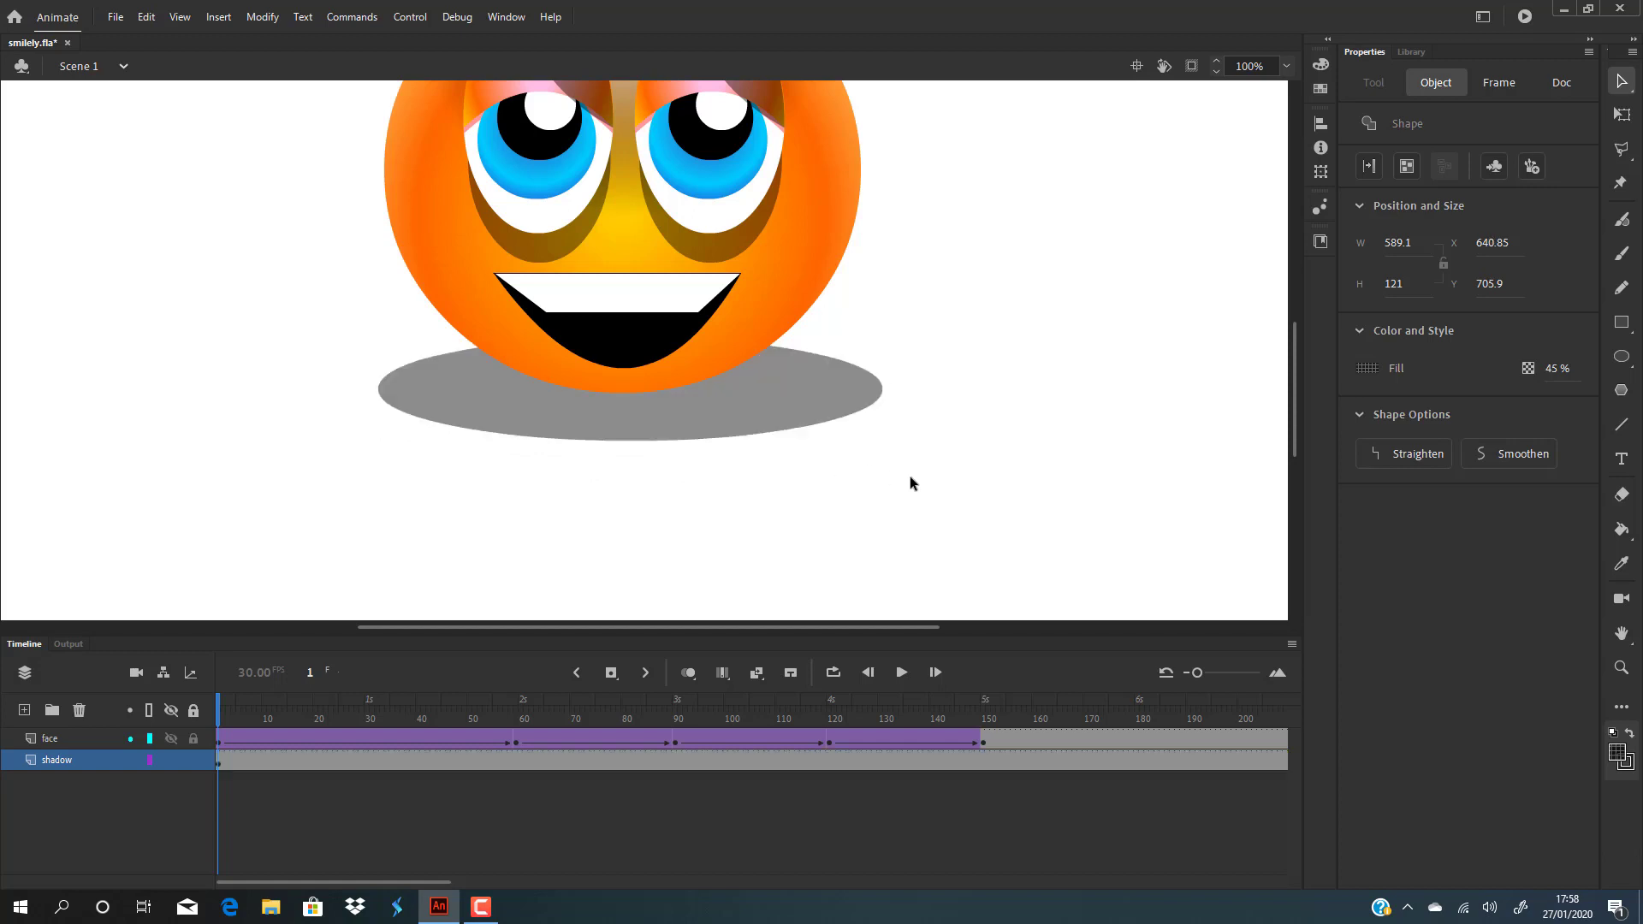
pyautogui.scroll(4, 937, 400)
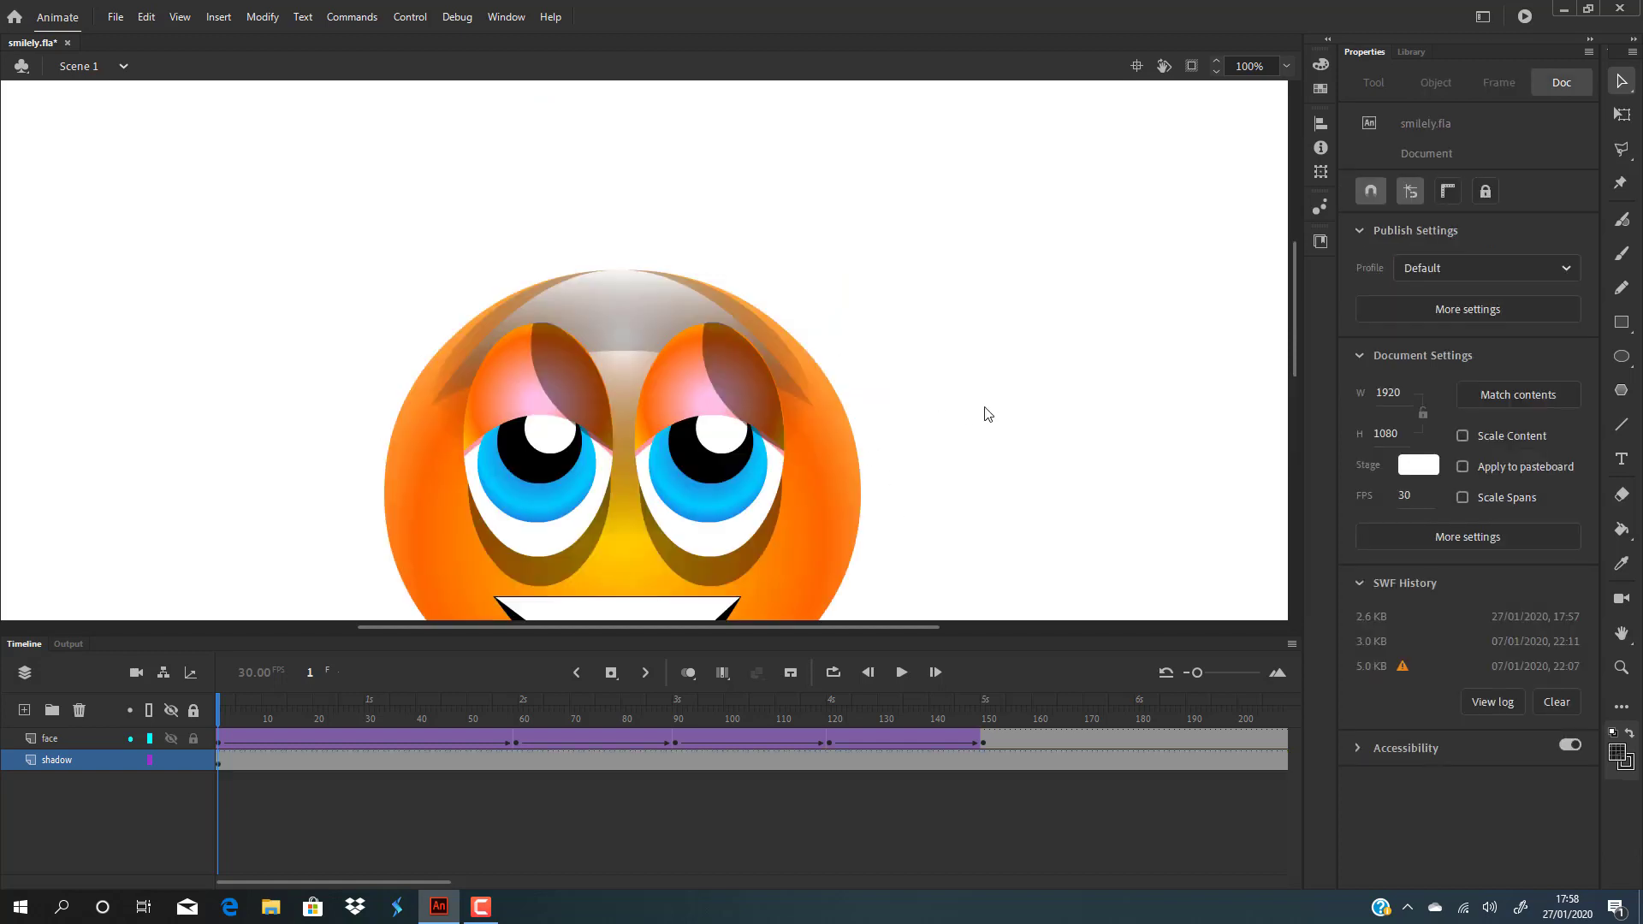
pyautogui.scroll(-2, 993, 409)
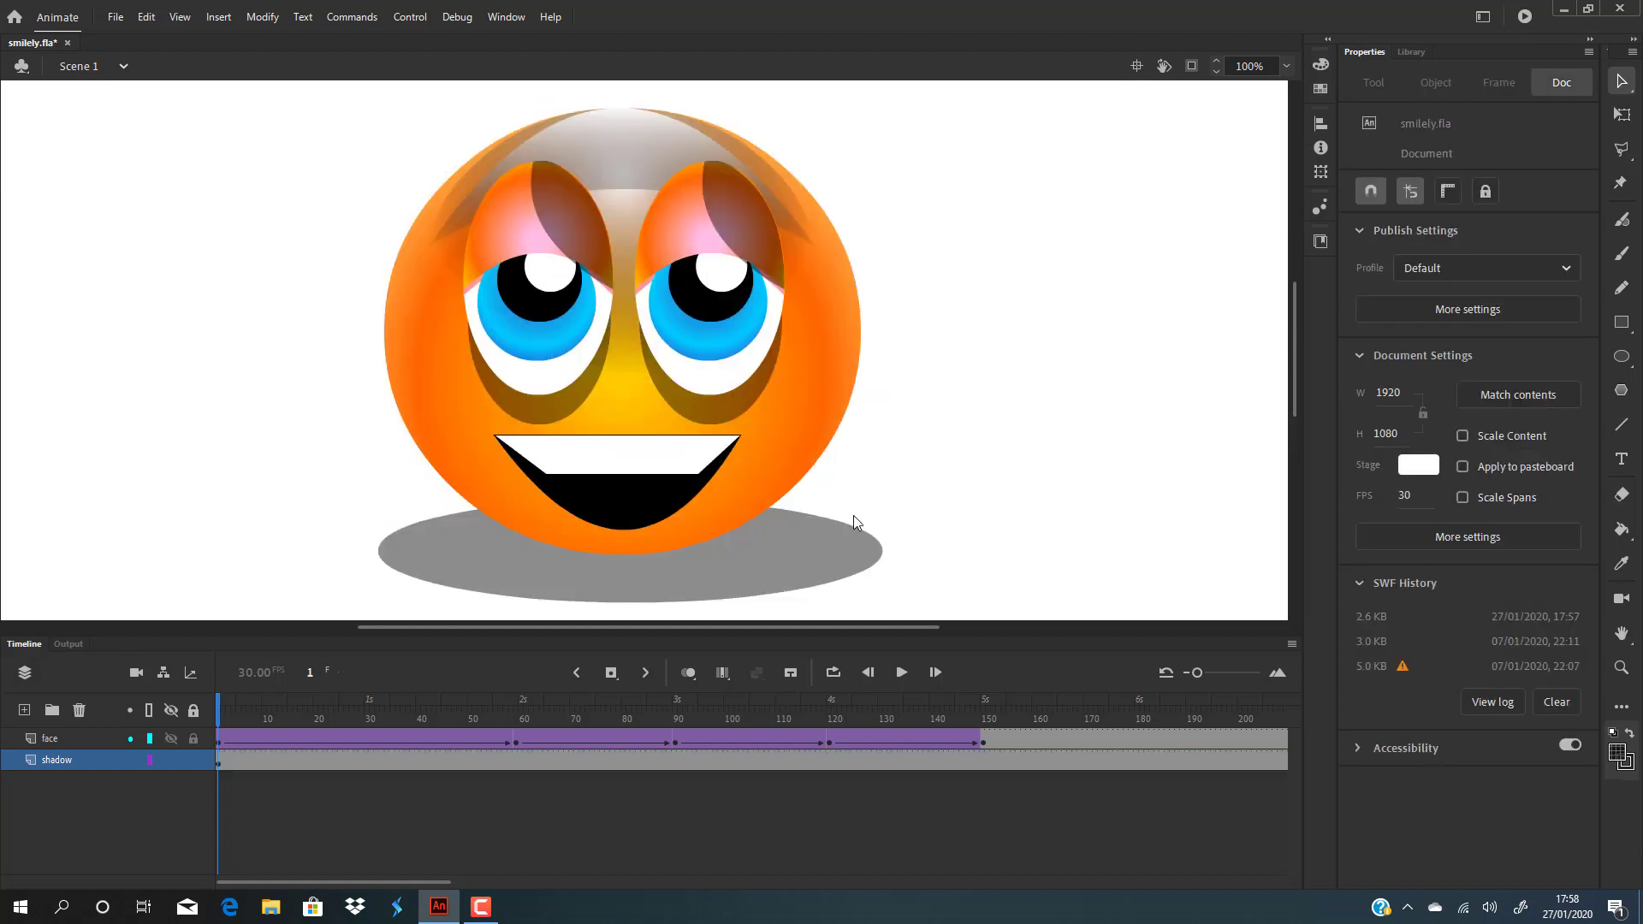
# Step: Convert the grey oval into a Movie Clip symbol called 'shadow sym'
pyautogui.click(814, 573)
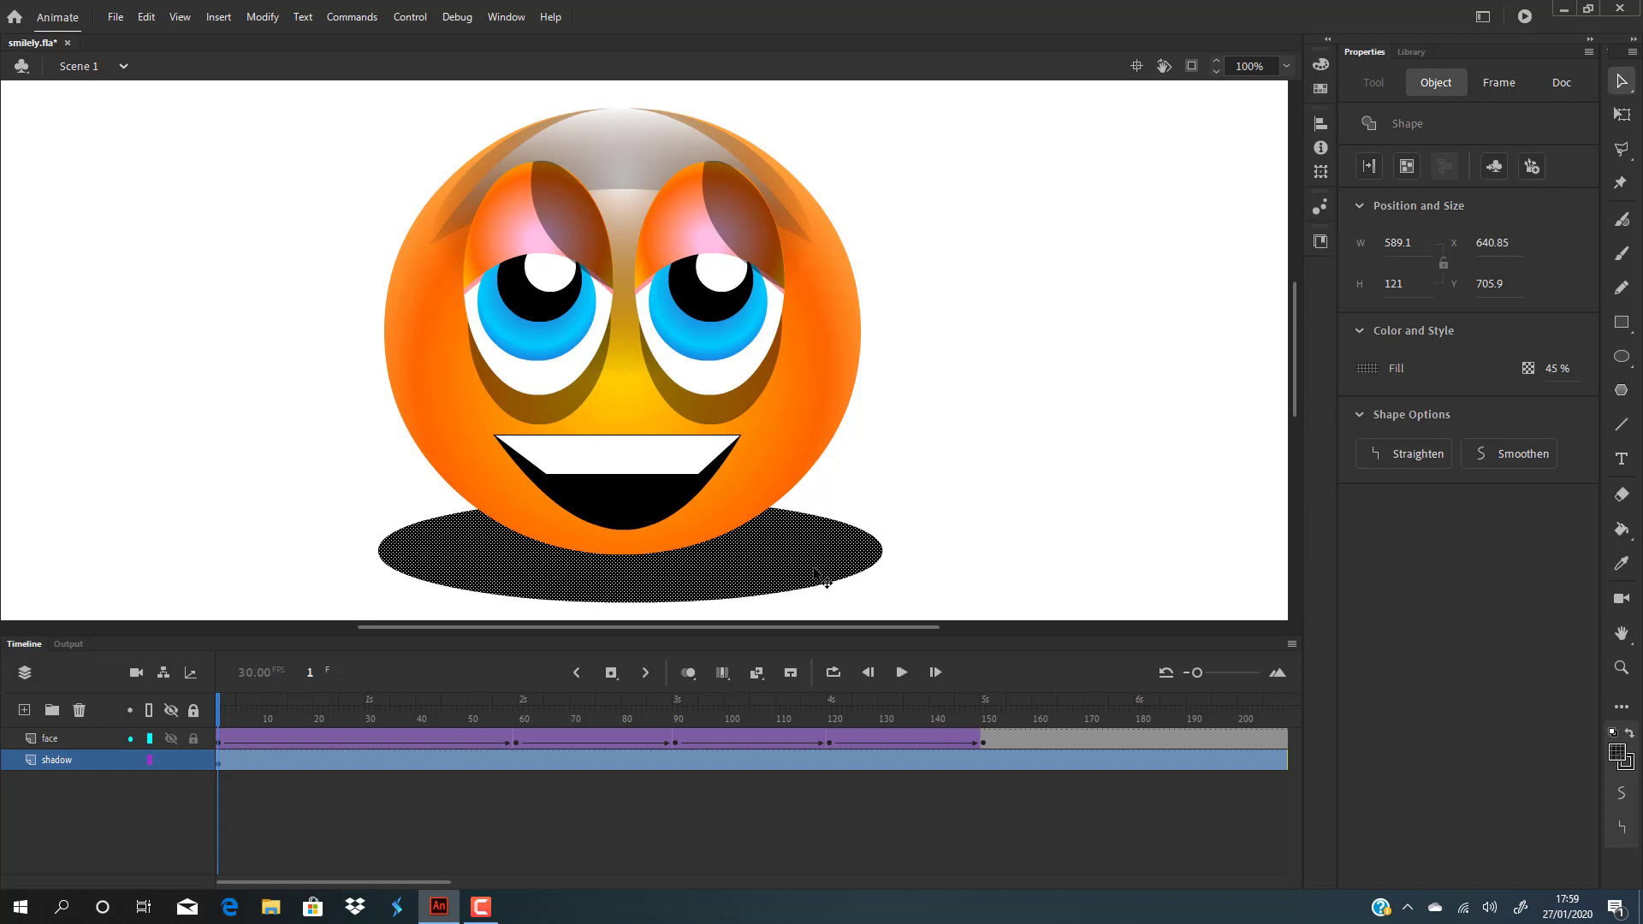
pyautogui.press('F8')
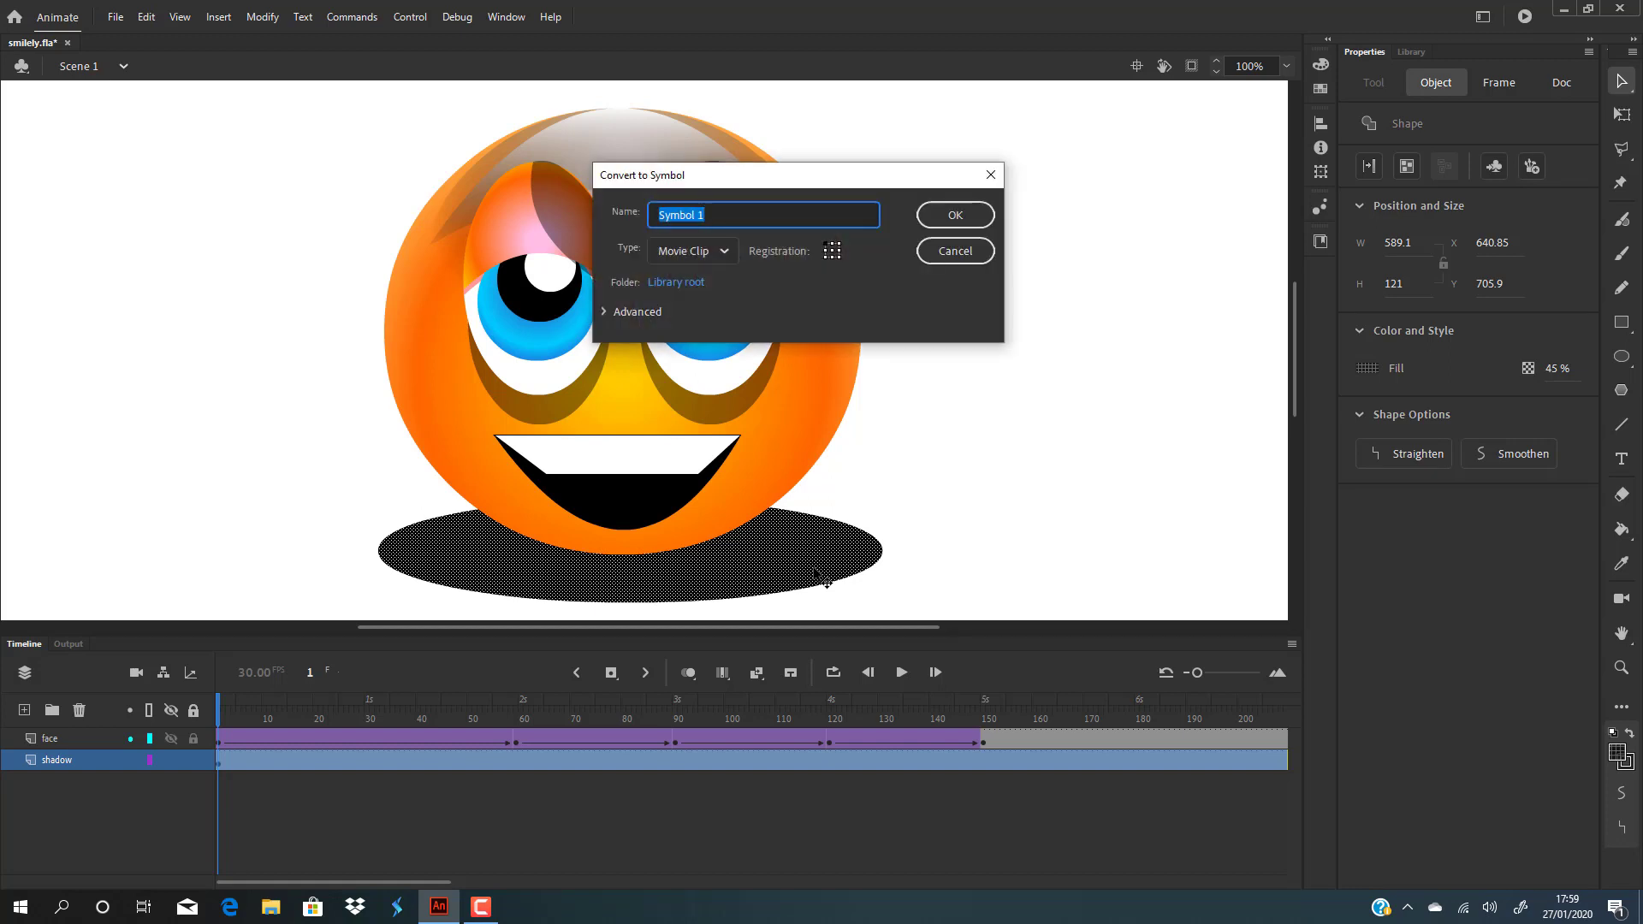
pyautogui.press('BackSpace')
pyautogui.write('shadow sym')
pyautogui.press('Return')
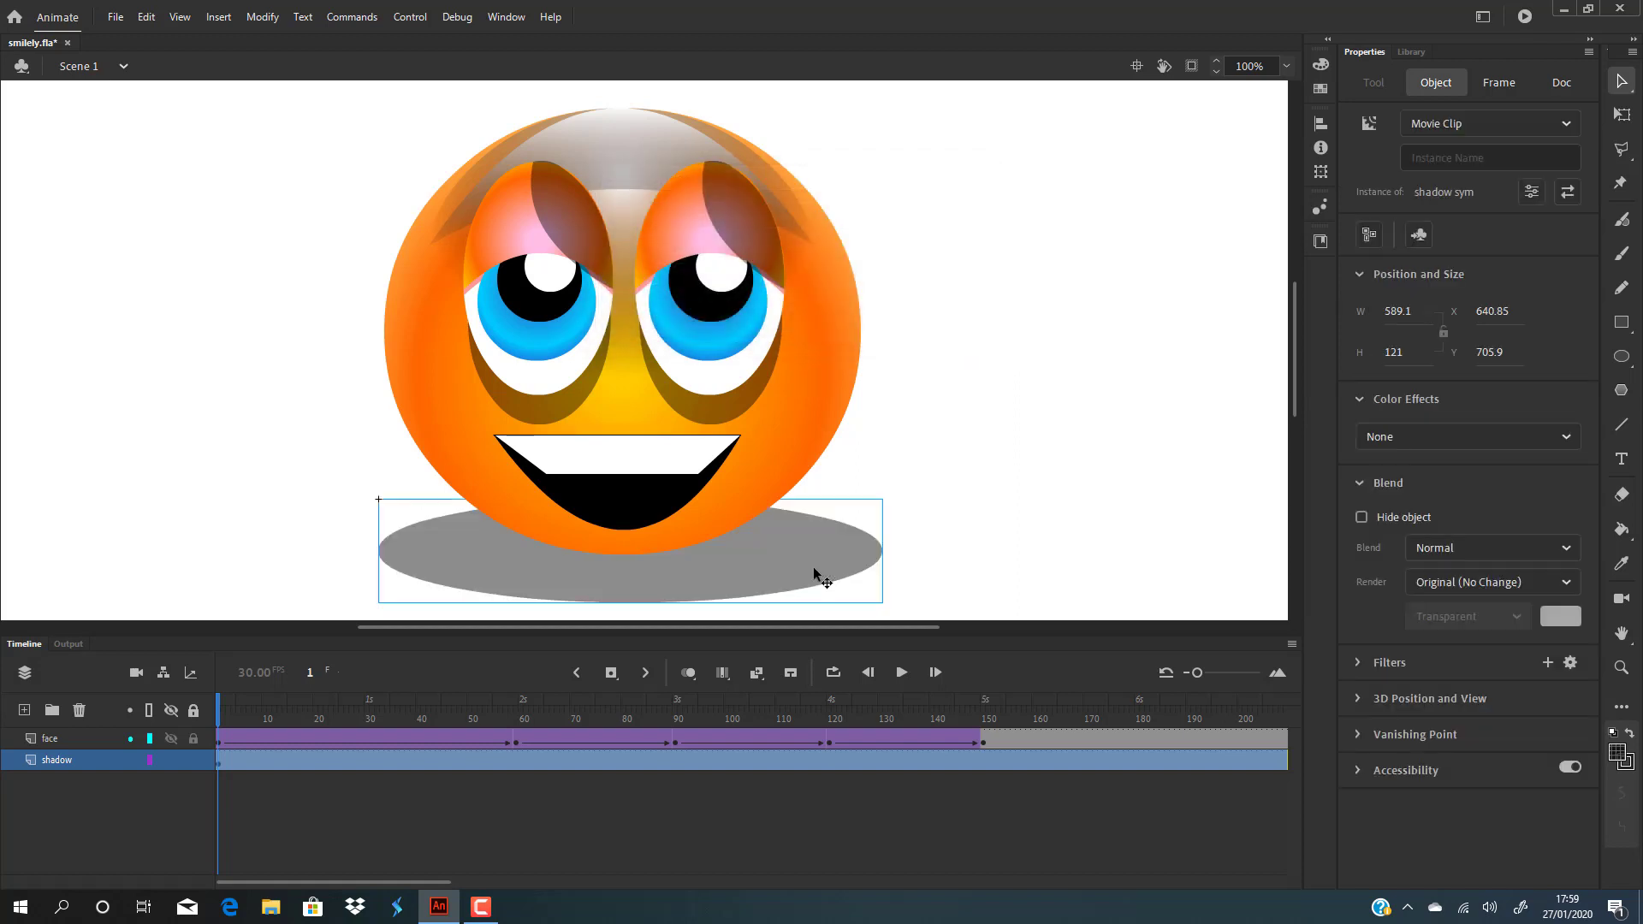
pyautogui.doubleClick(815, 570)
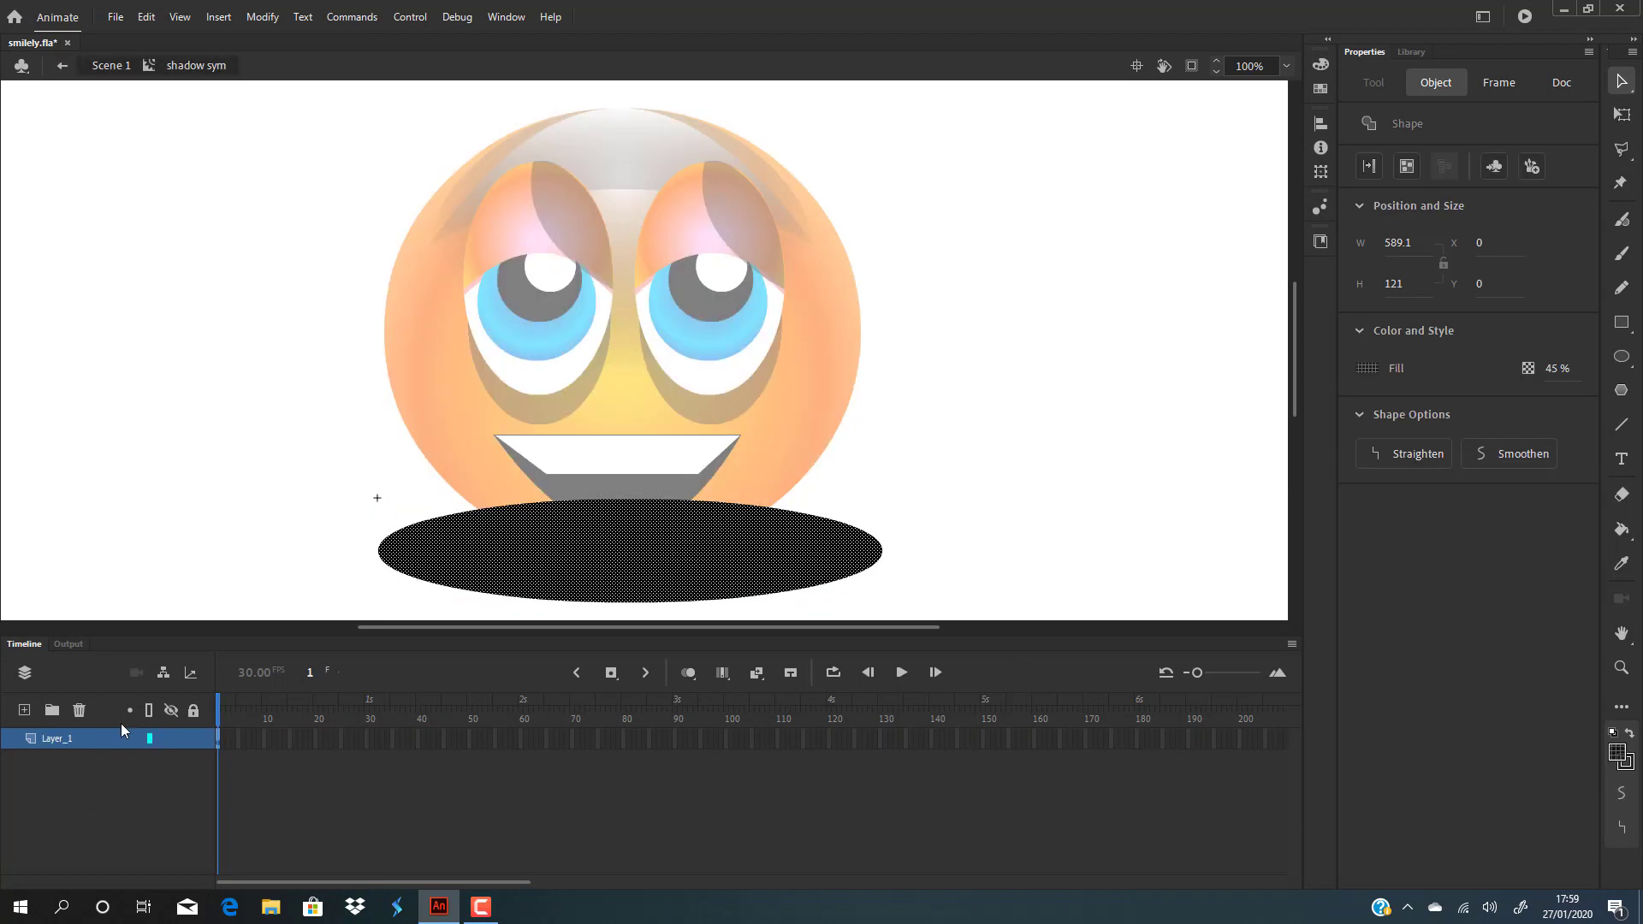
pyautogui.doubleClick(68, 736)
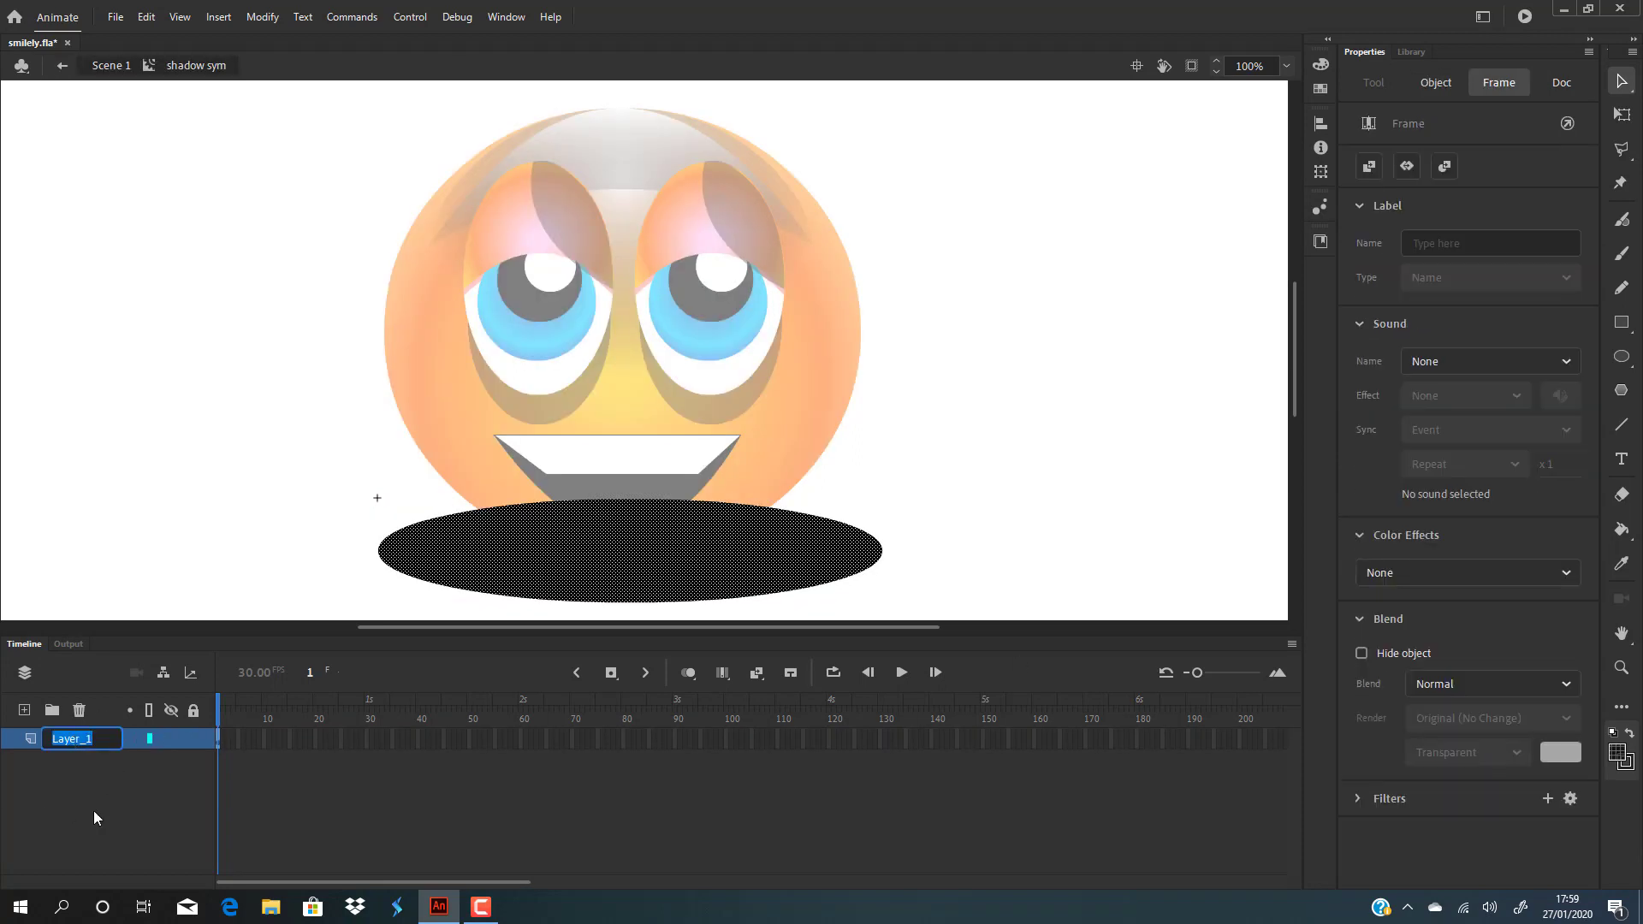
pyautogui.click(130, 338)
pyautogui.doubleClick(152, 474)
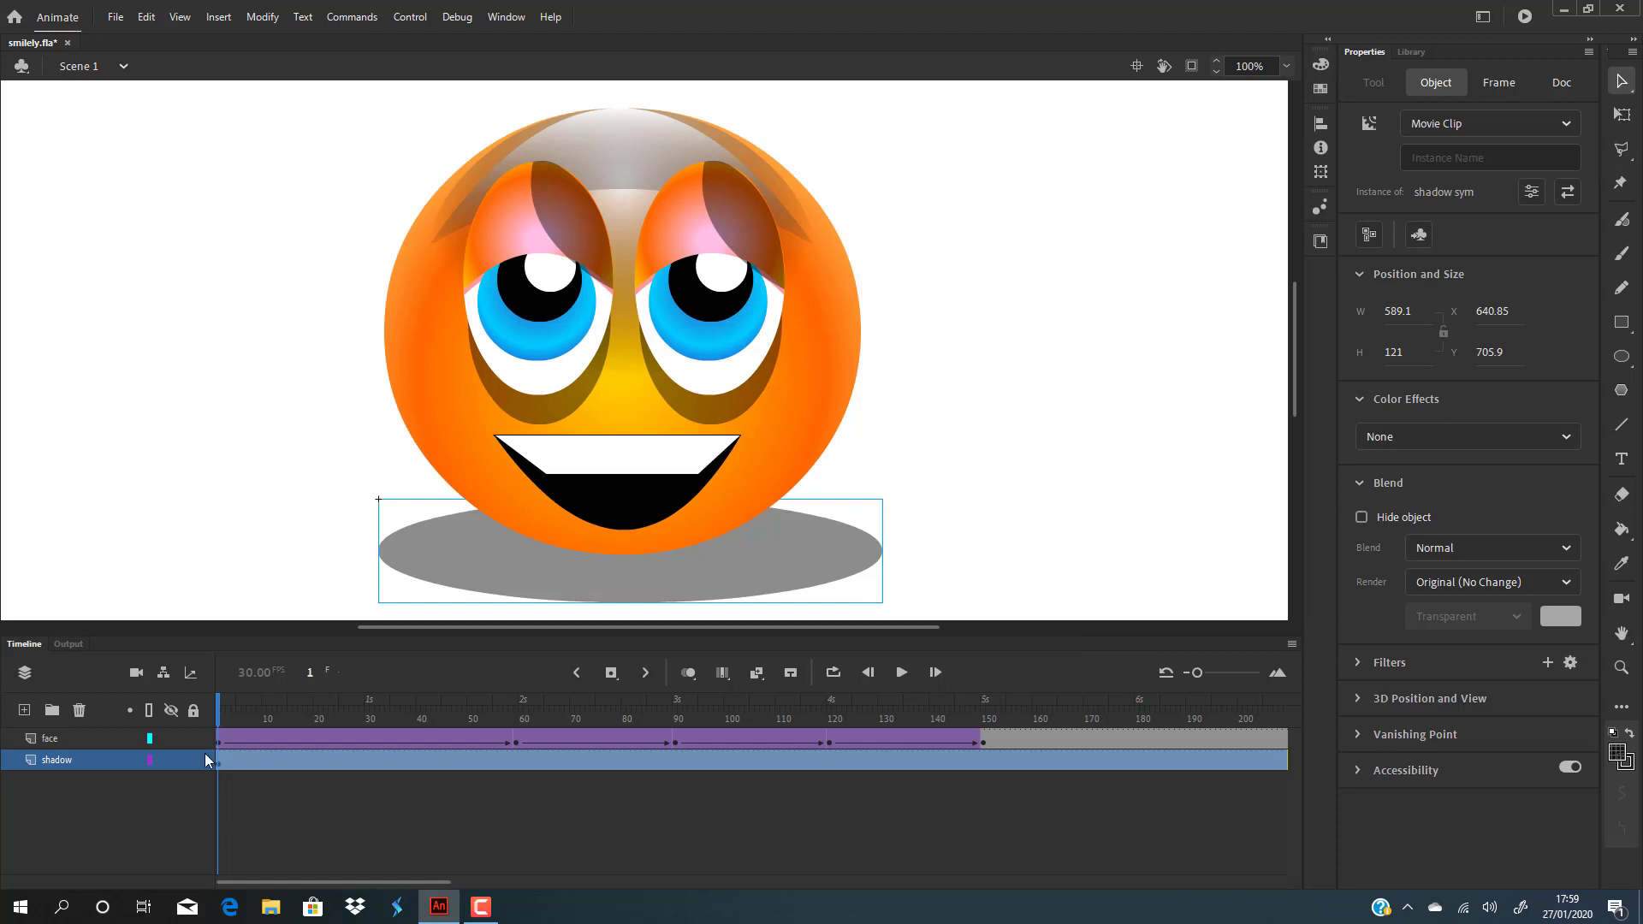
# Step: At shadow frame 59, stretch shadow sym to 843.1 wide under the squashed smiley
pyautogui.moveTo(219, 706); pyautogui.dragTo(517, 699)
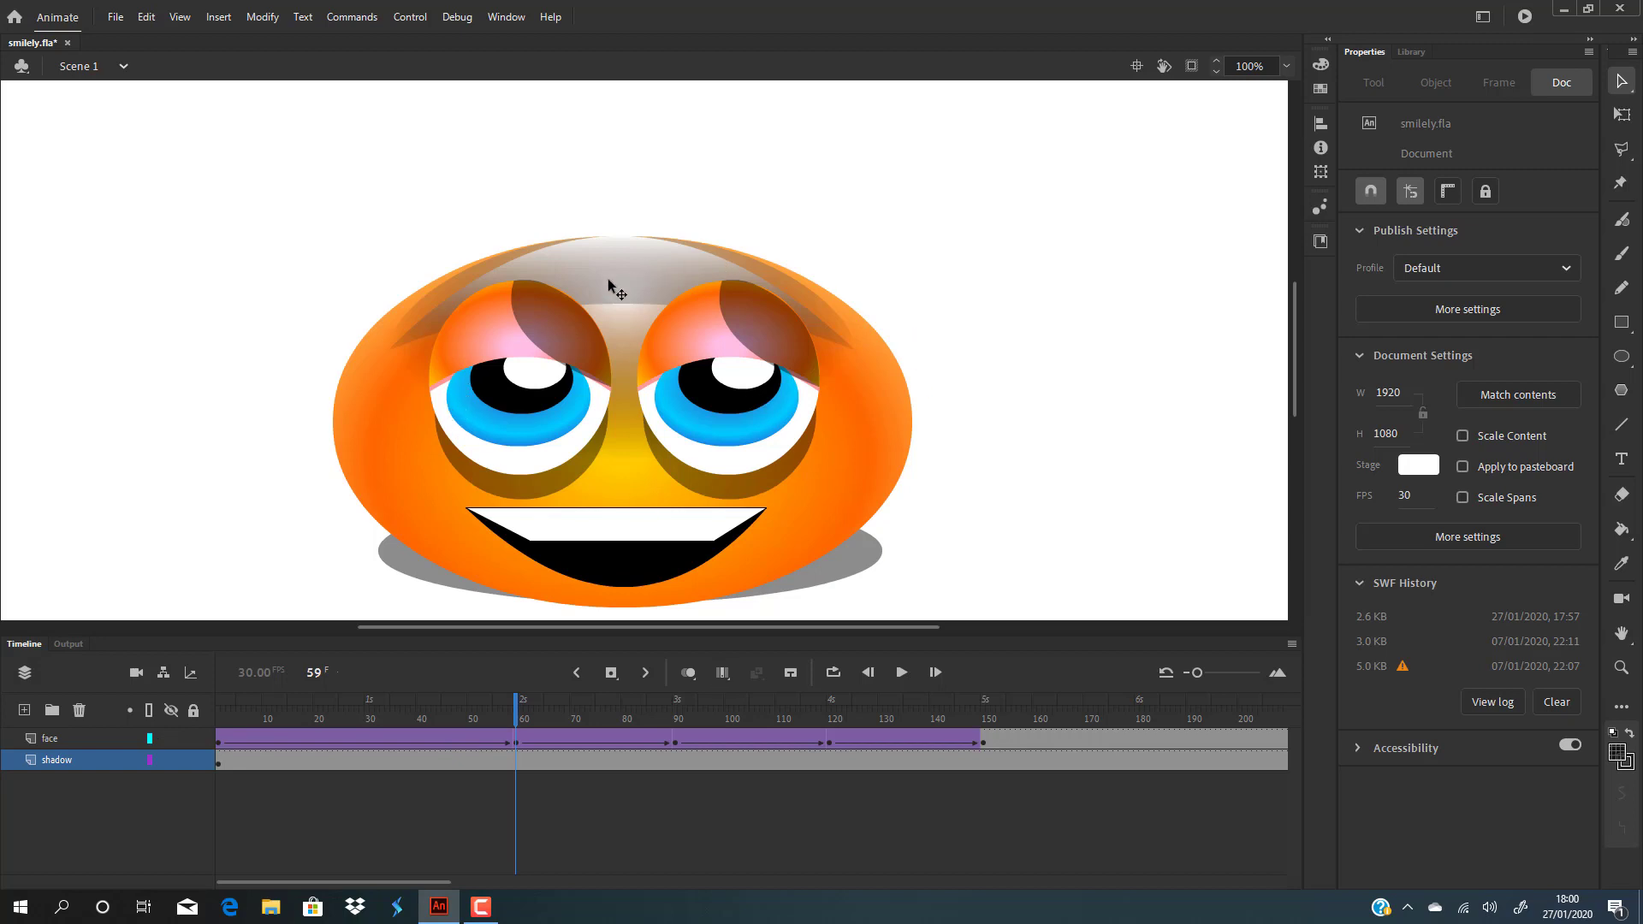
pyautogui.click(515, 760)
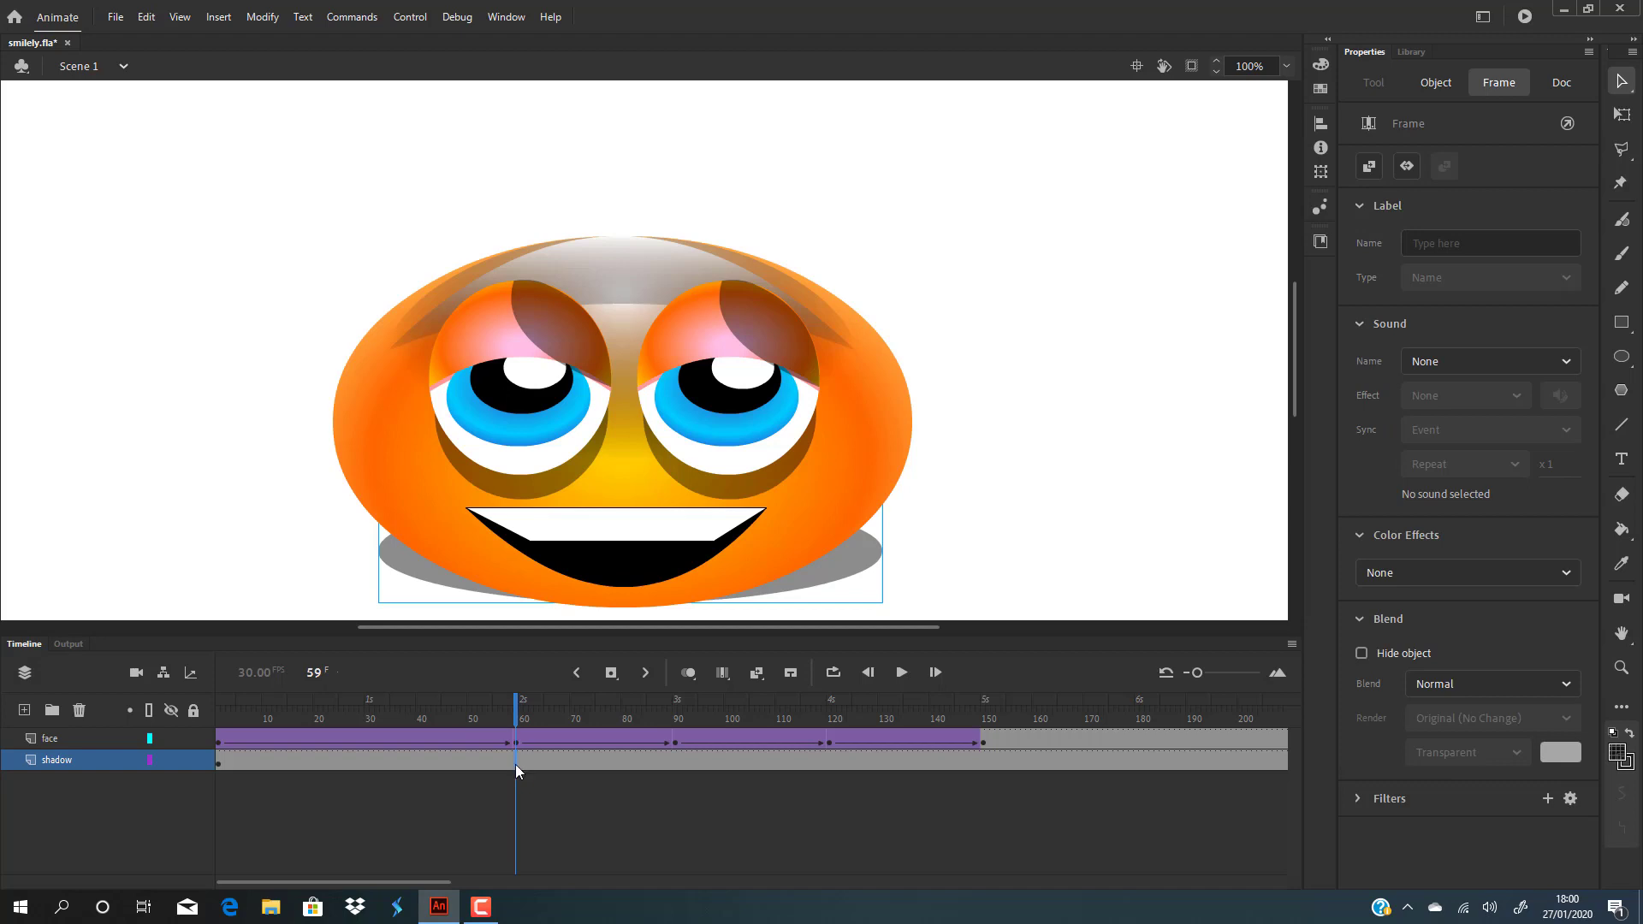
pyautogui.click(521, 776)
pyautogui.click(520, 761)
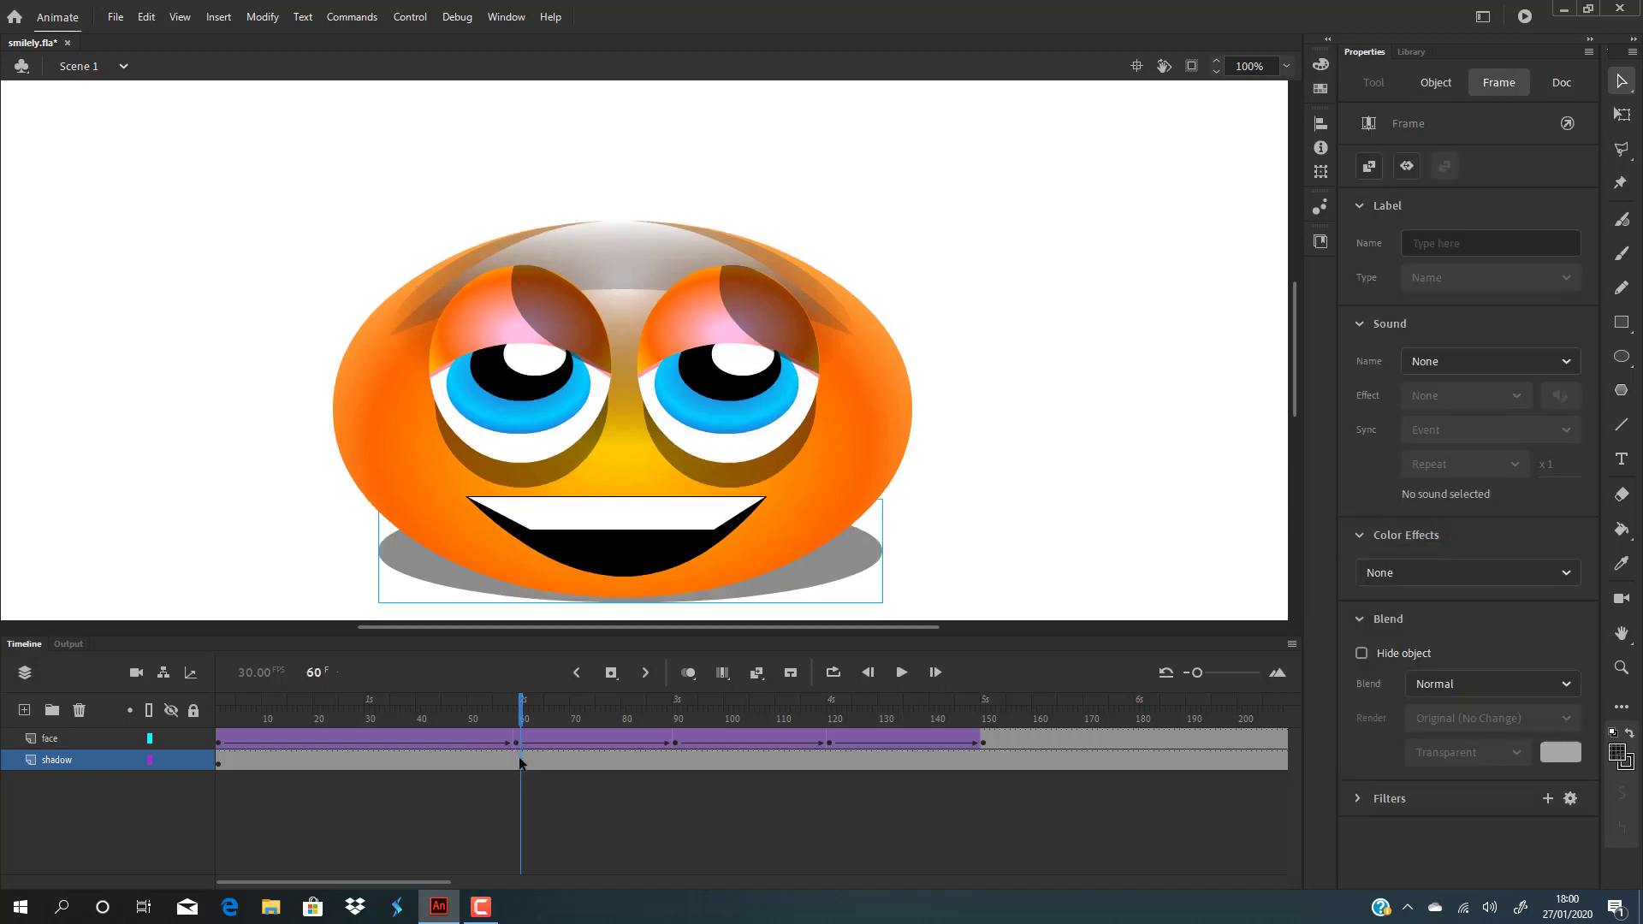
pyautogui.click(516, 760)
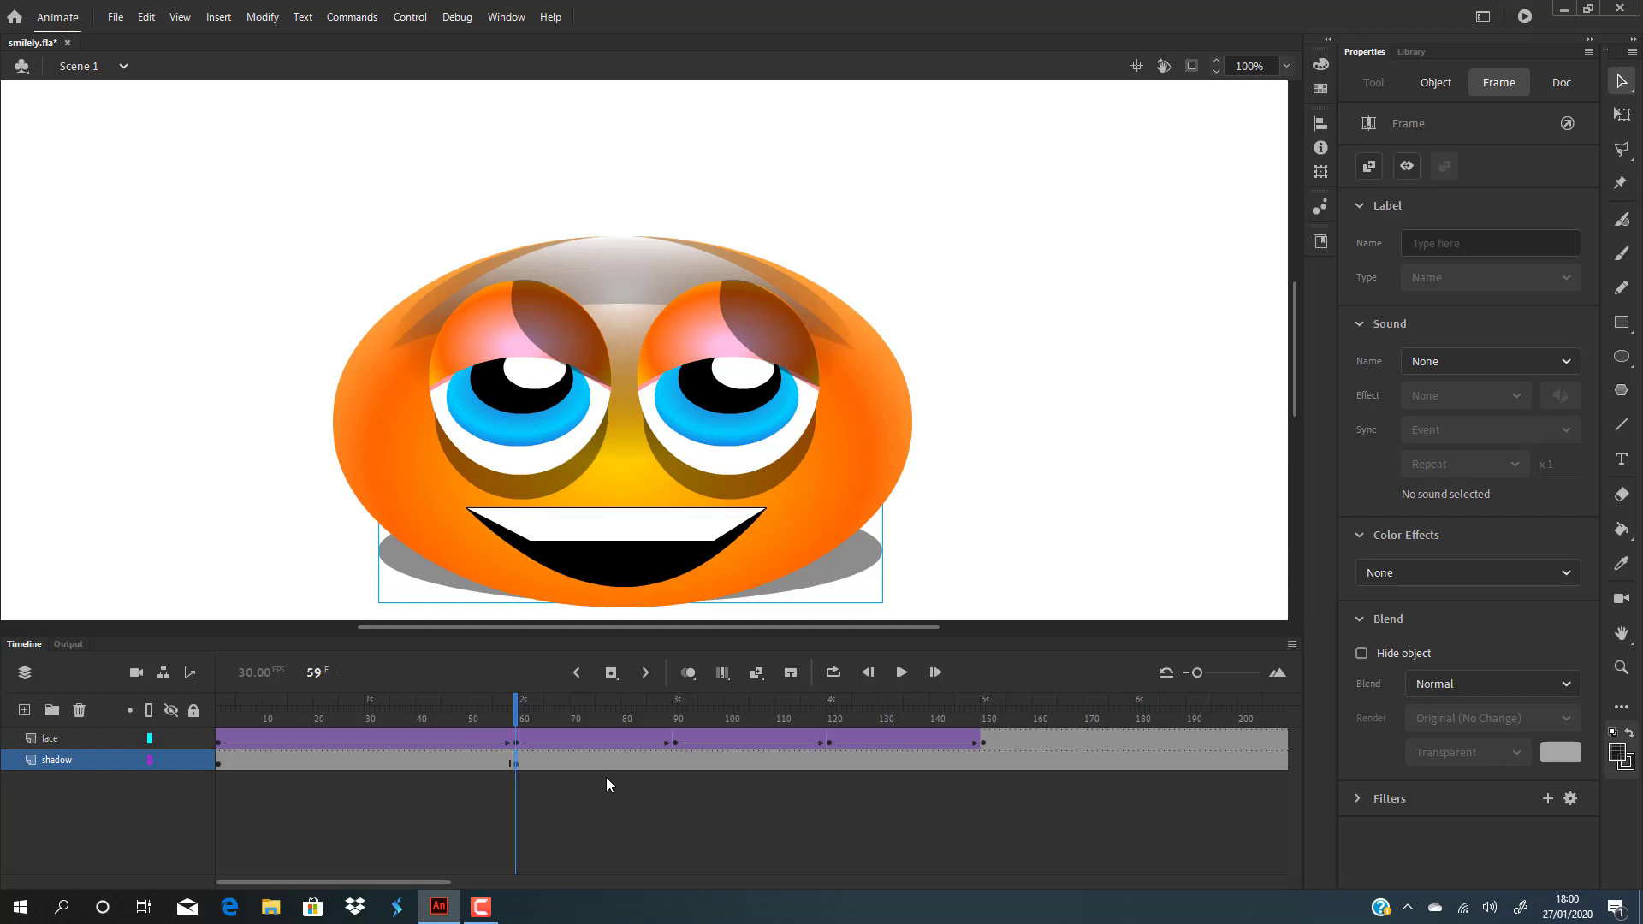
pyautogui.click(855, 572)
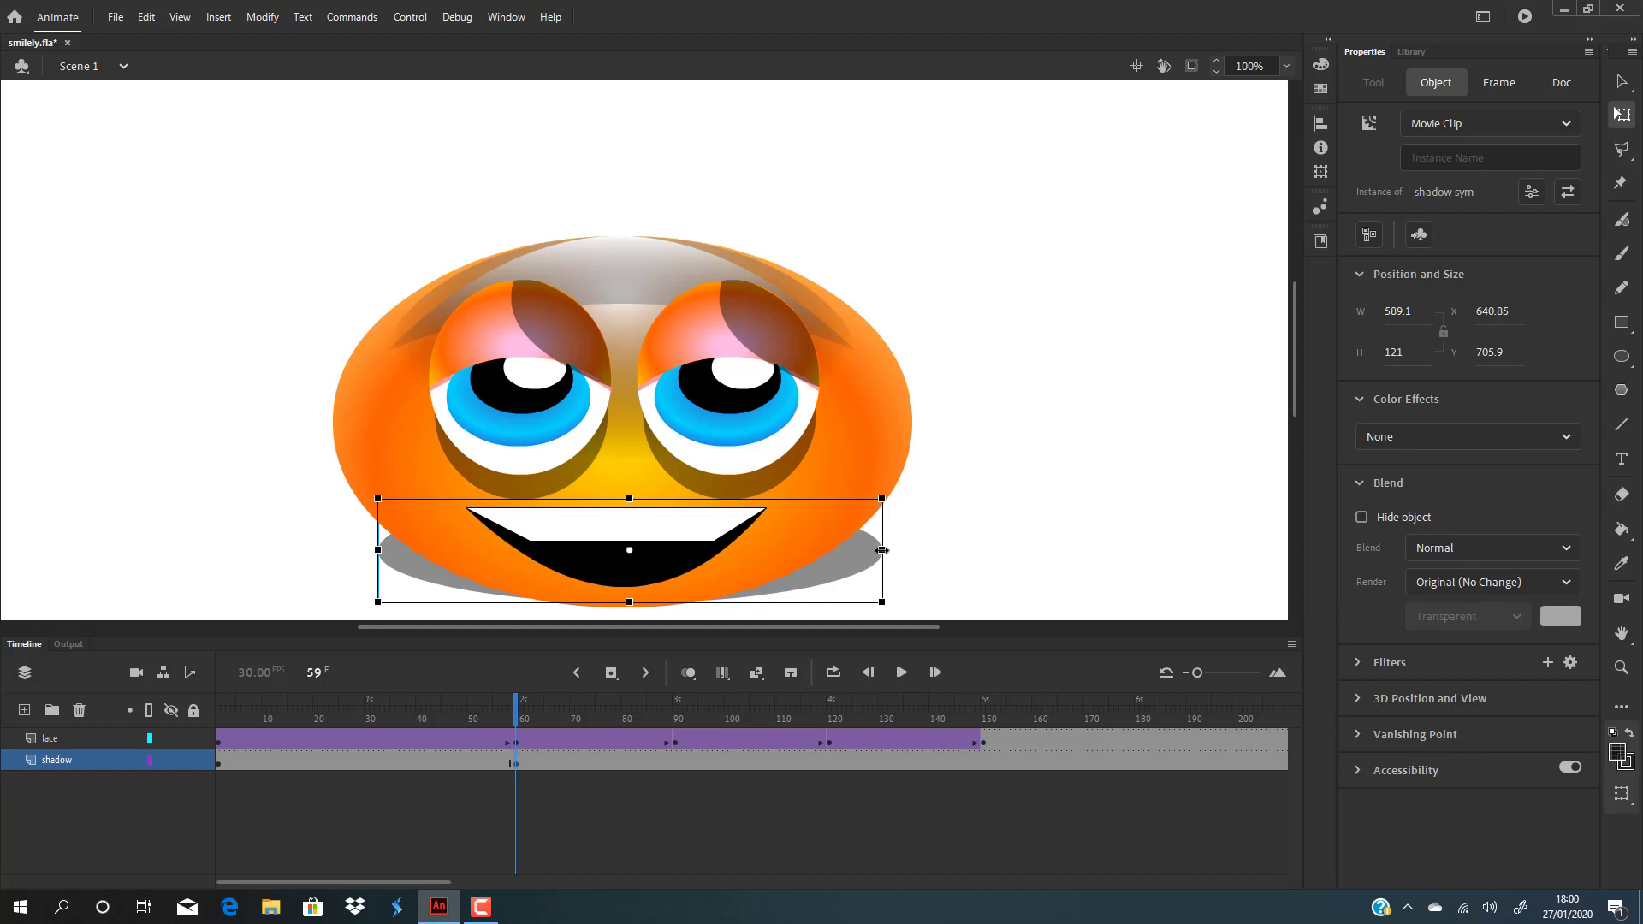
pyautogui.moveTo(884, 554); pyautogui.dragTo(990, 549)
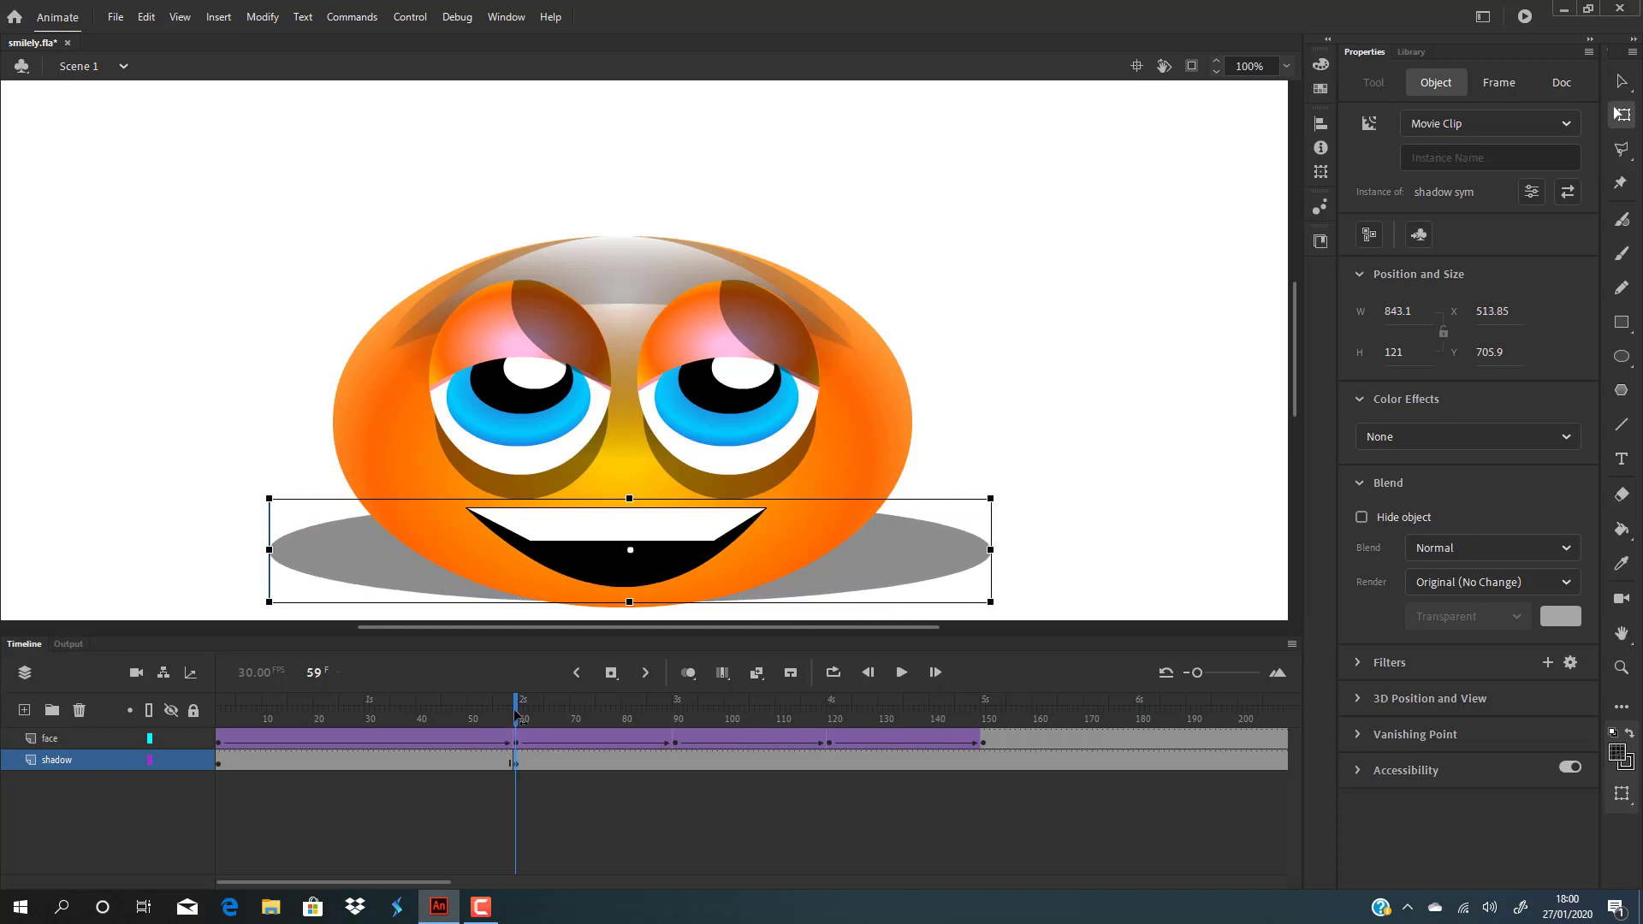
pyautogui.moveTo(516, 717); pyautogui.dragTo(675, 711)
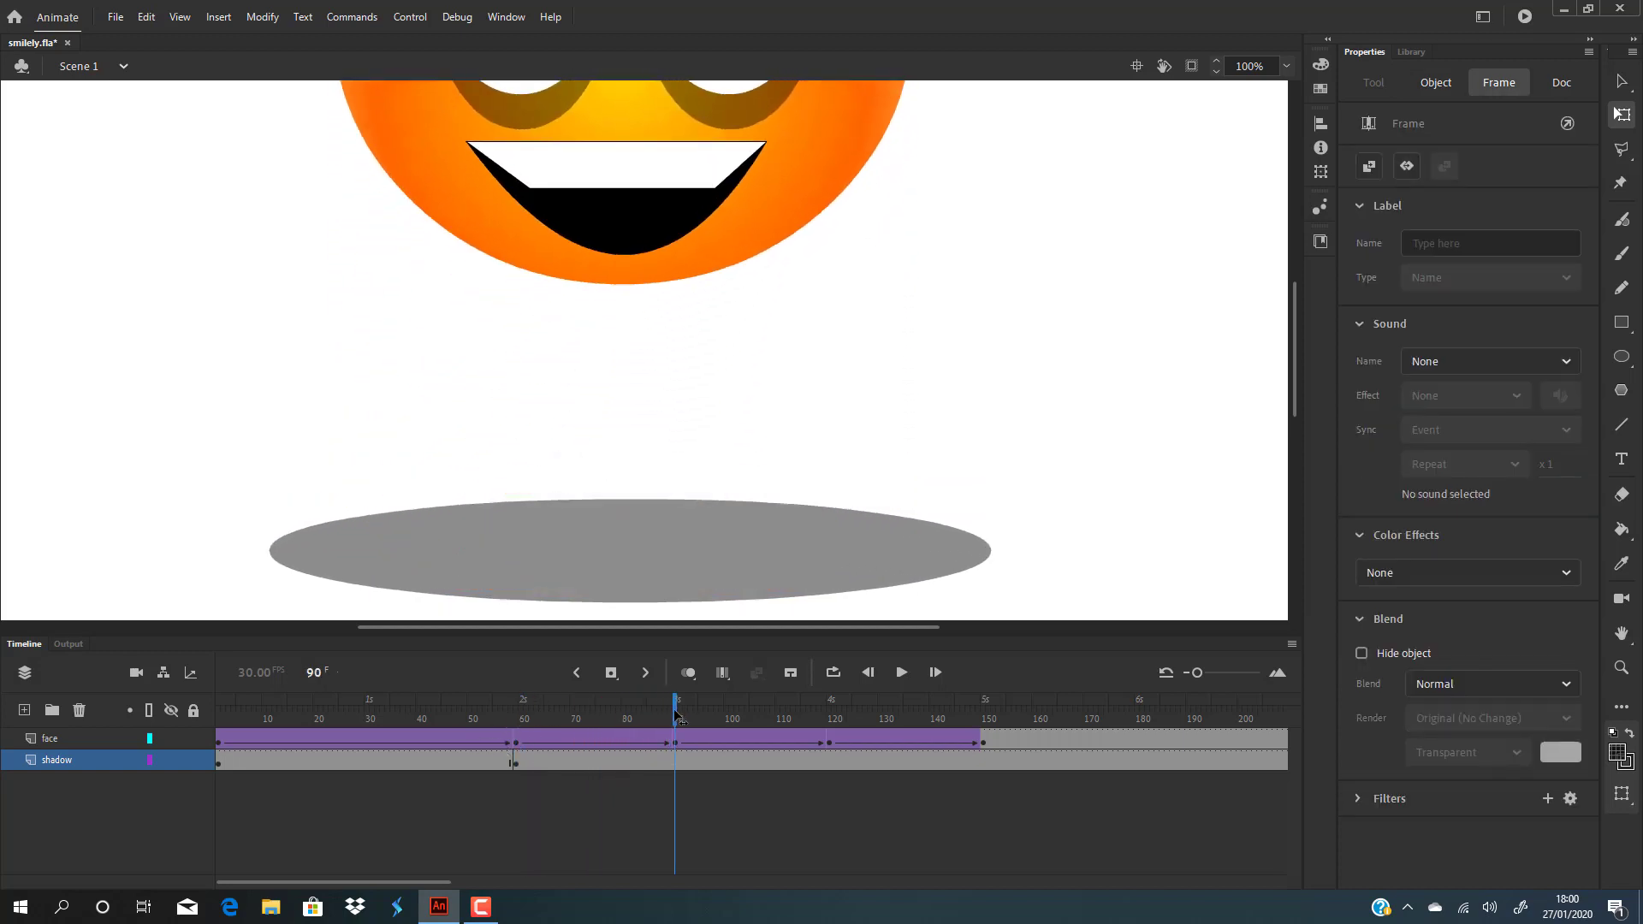
# Step: Try narrowing the shadow at frame 90, then undo the resize
pyautogui.scroll(2, 979, 438)
pyautogui.scroll(-1, 956, 441)
pyautogui.scroll(-4, 941, 445)
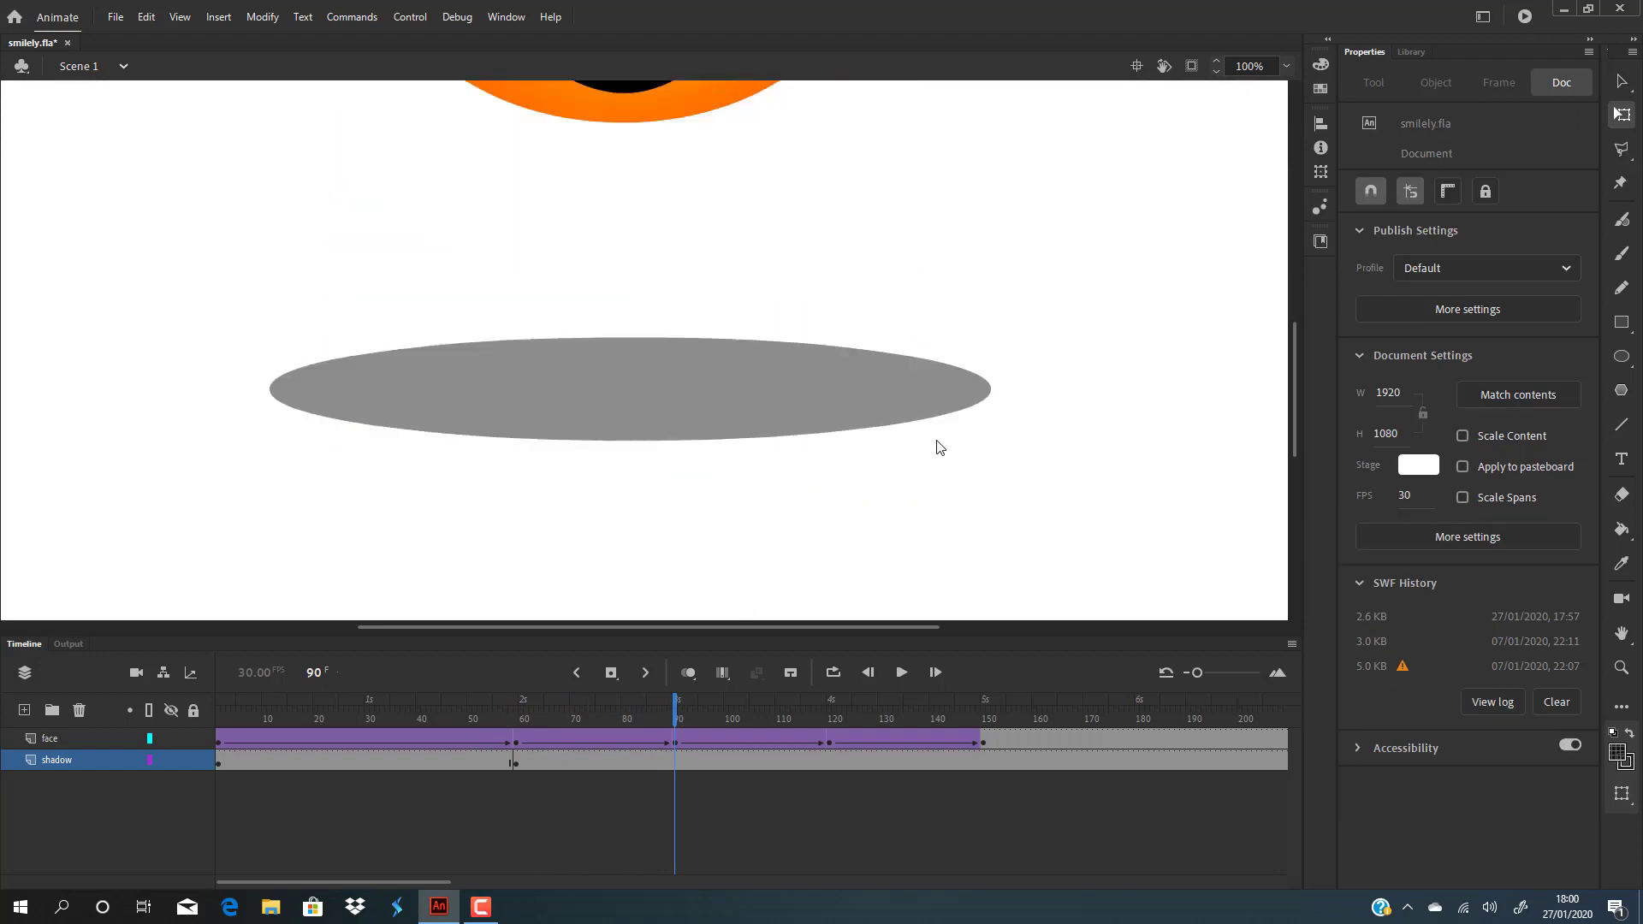
pyautogui.scroll(2, 789, 414)
pyautogui.click(731, 547)
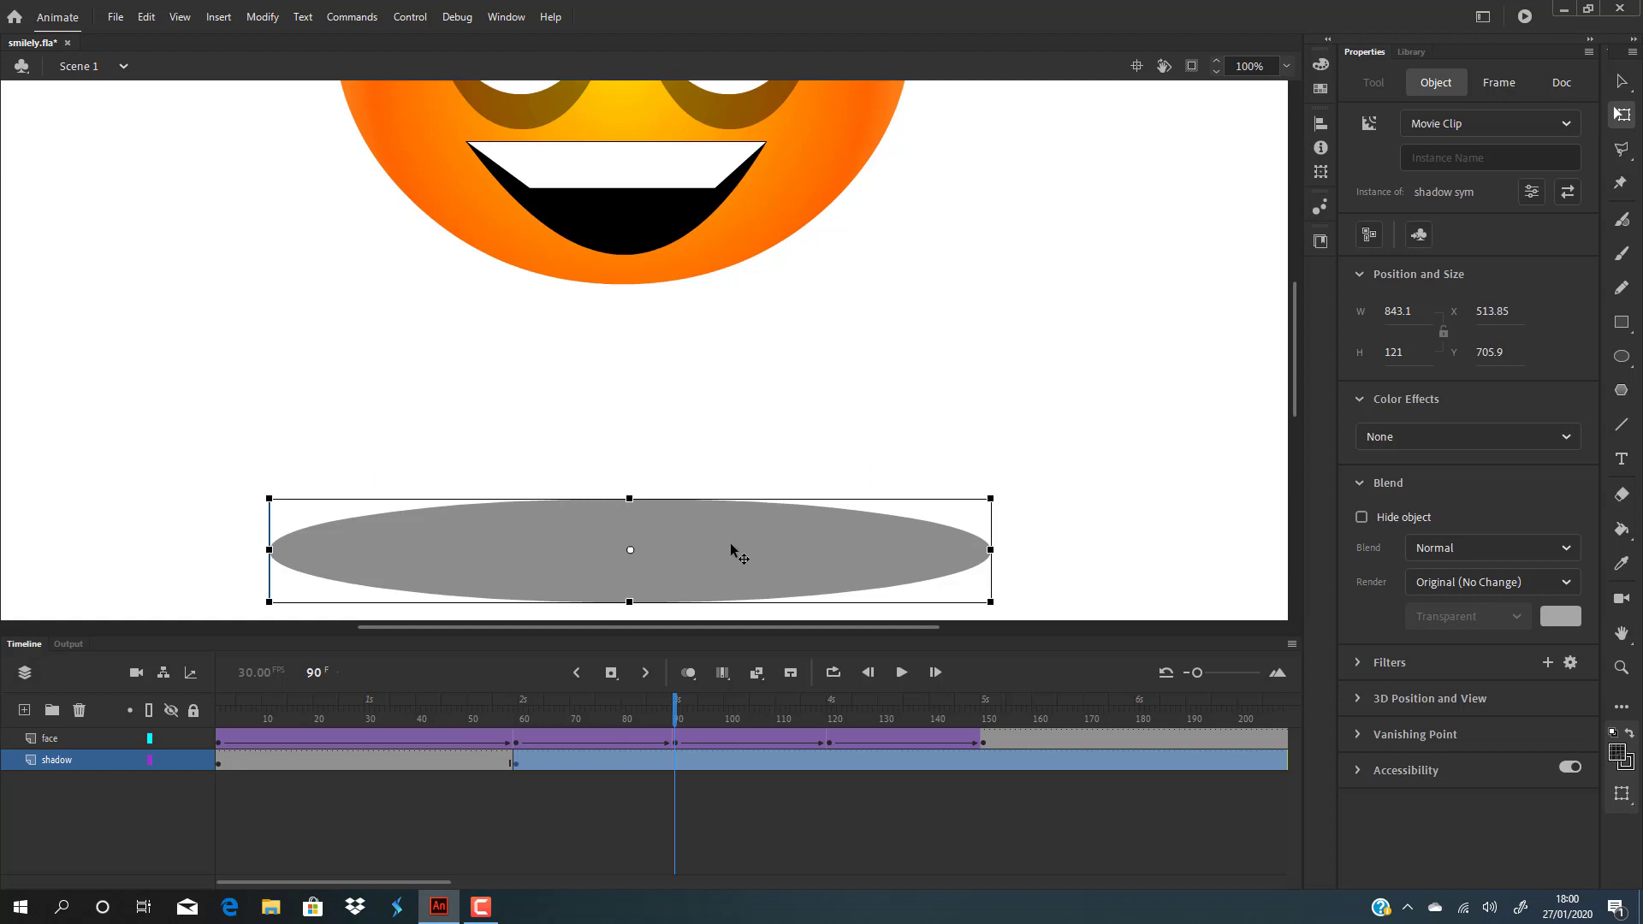
pyautogui.press('F6')
pyautogui.click(932, 553)
pyautogui.moveTo(990, 550); pyautogui.dragTo(742, 550)
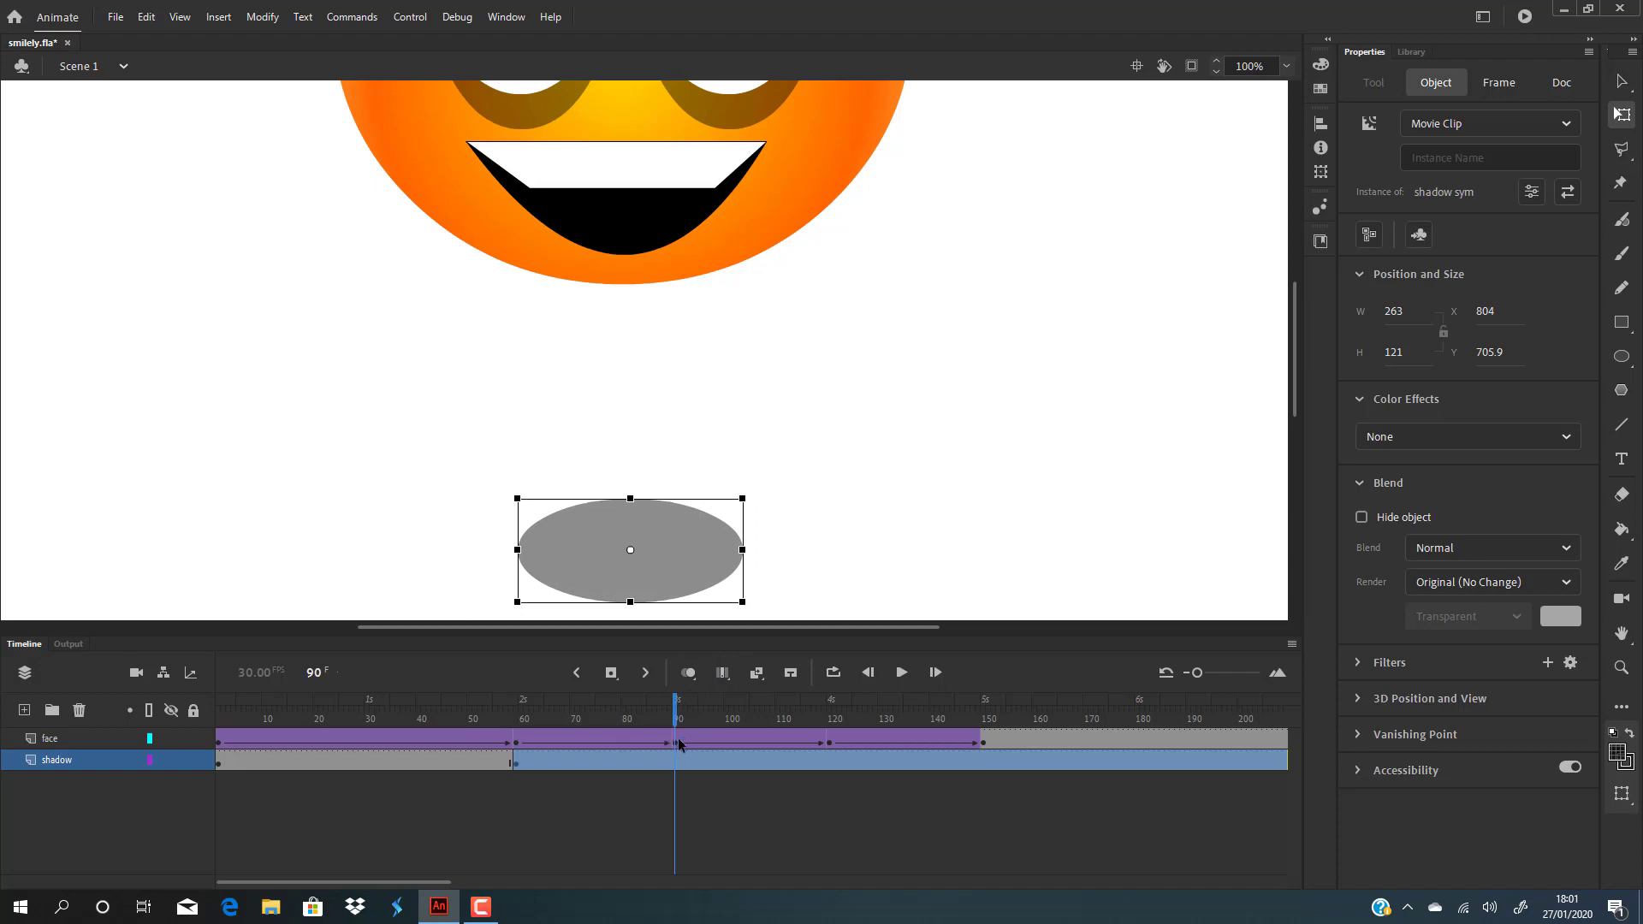
pyautogui.hotkey('ctrl', 'z')
pyautogui.hotkey('ctrl', 'z')
pyautogui.hotkey('ctrl', 'z')
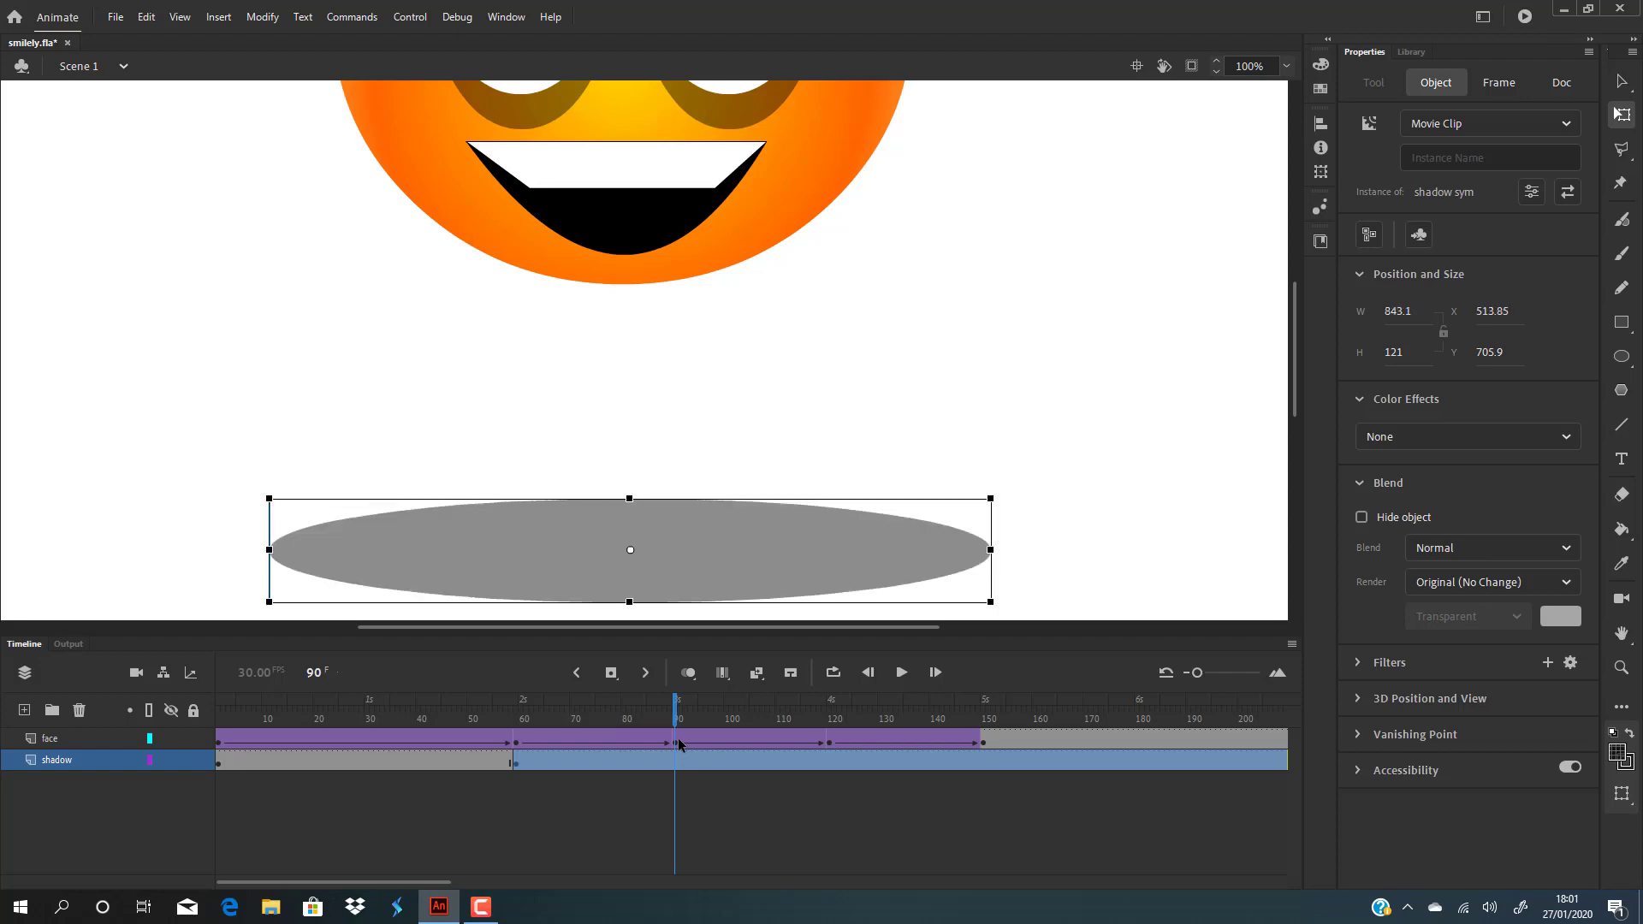
pyautogui.click(1073, 530)
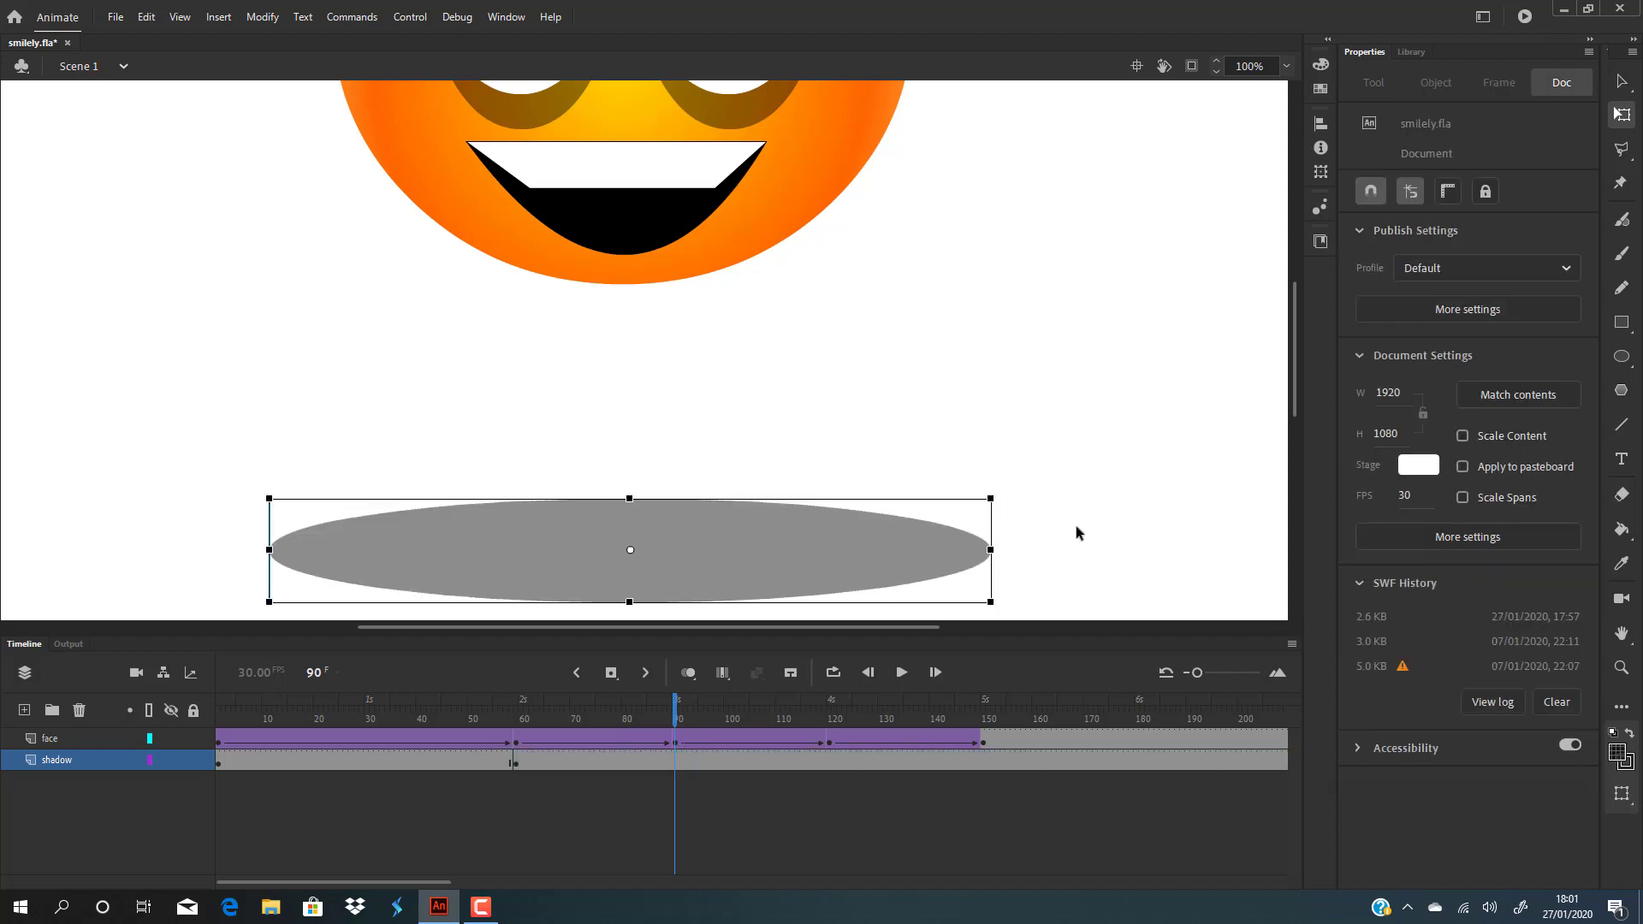
# Step: Insert a frame-90 shadow keyframe with shadow sym narrowed to 319.05 wide
pyautogui.click(674, 762)
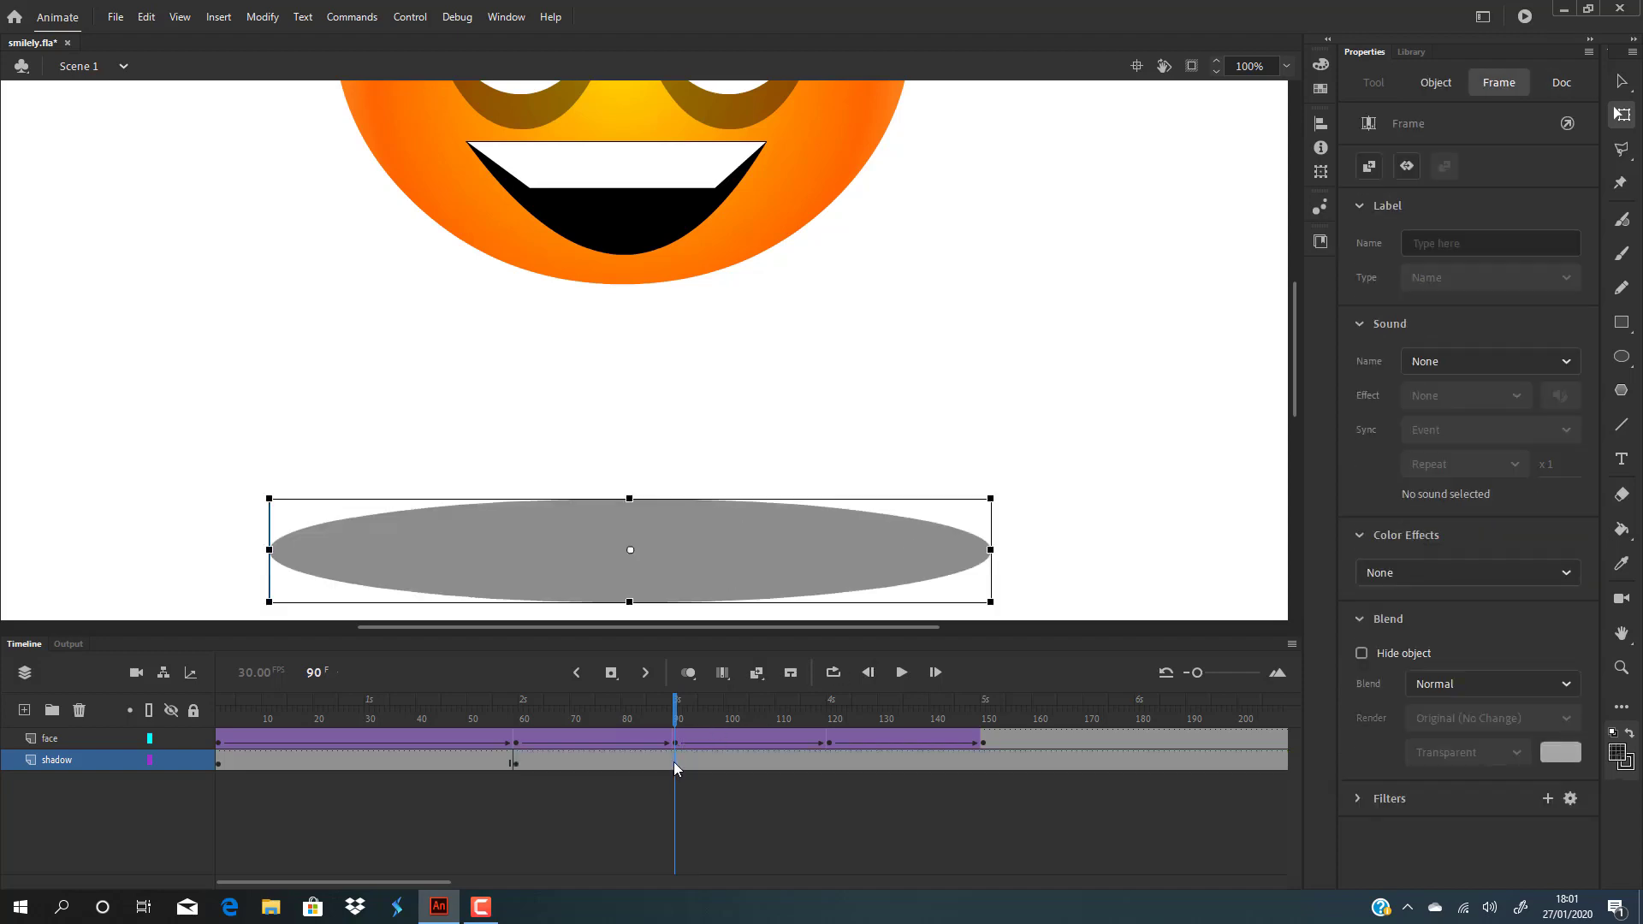
pyautogui.press('F8')
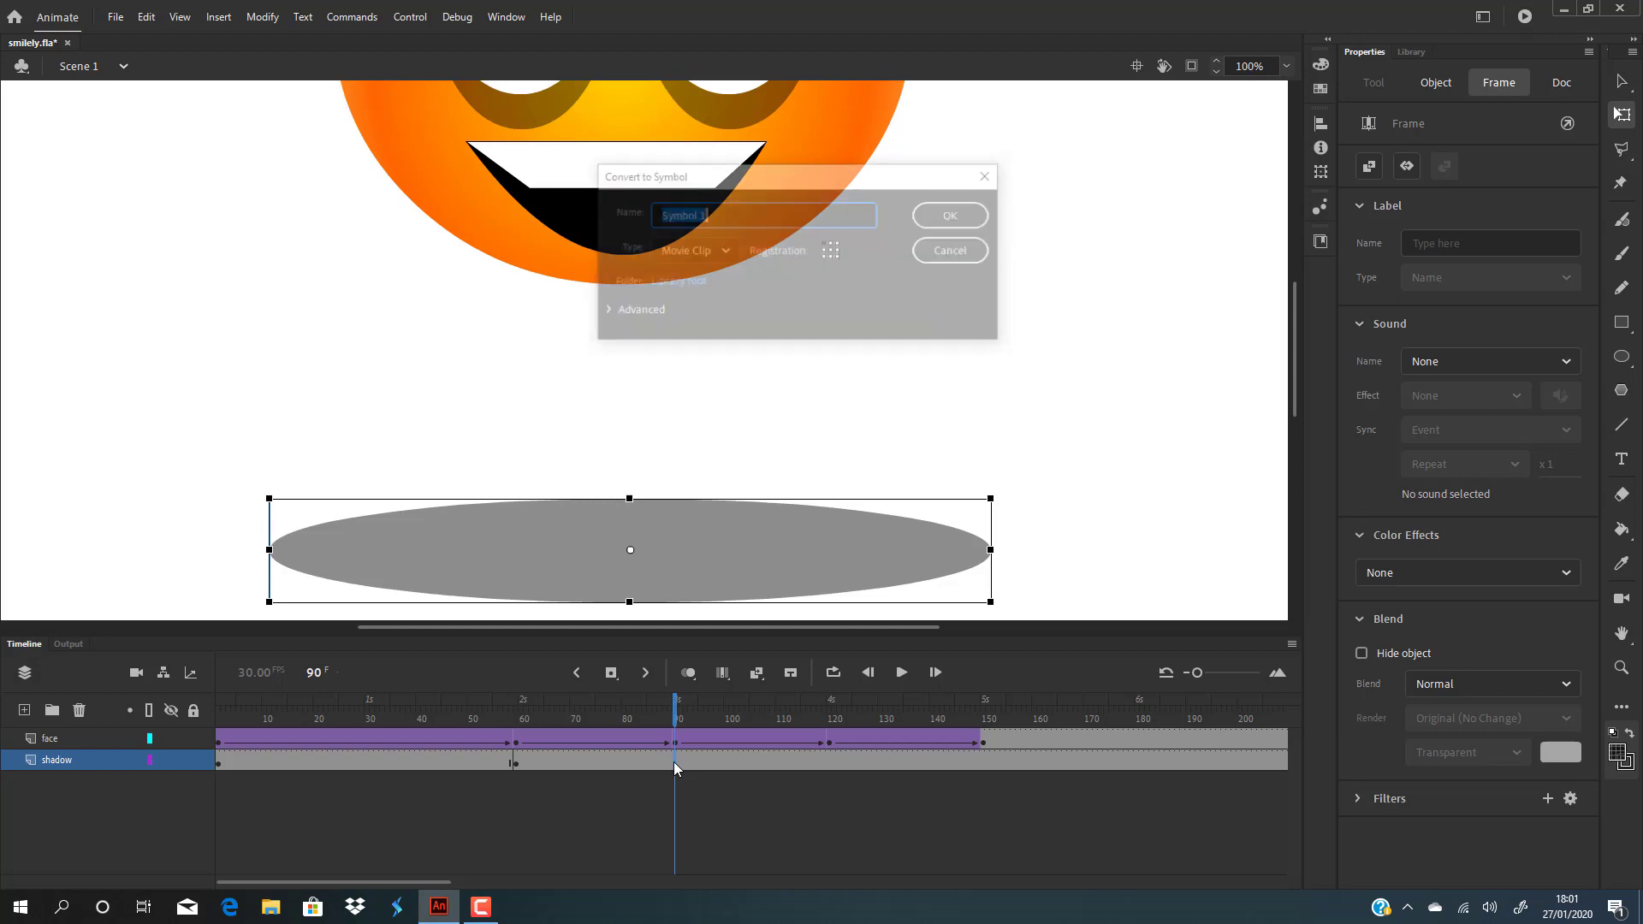
pyautogui.click(964, 251)
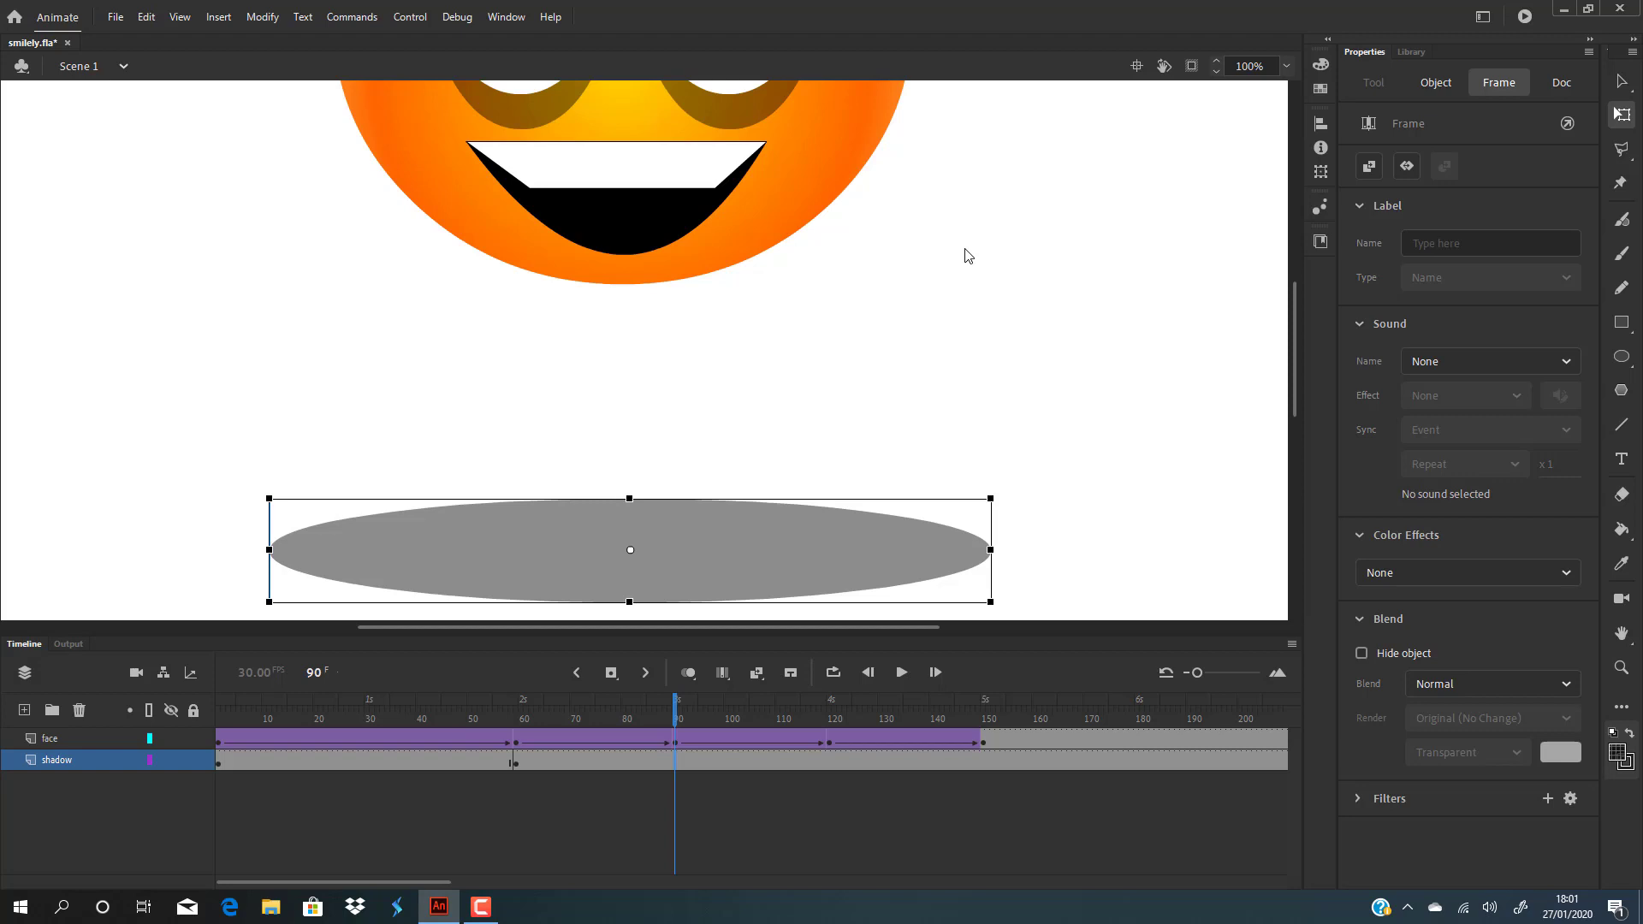
pyautogui.press('F6')
pyautogui.moveTo(989, 546); pyautogui.dragTo(767, 530)
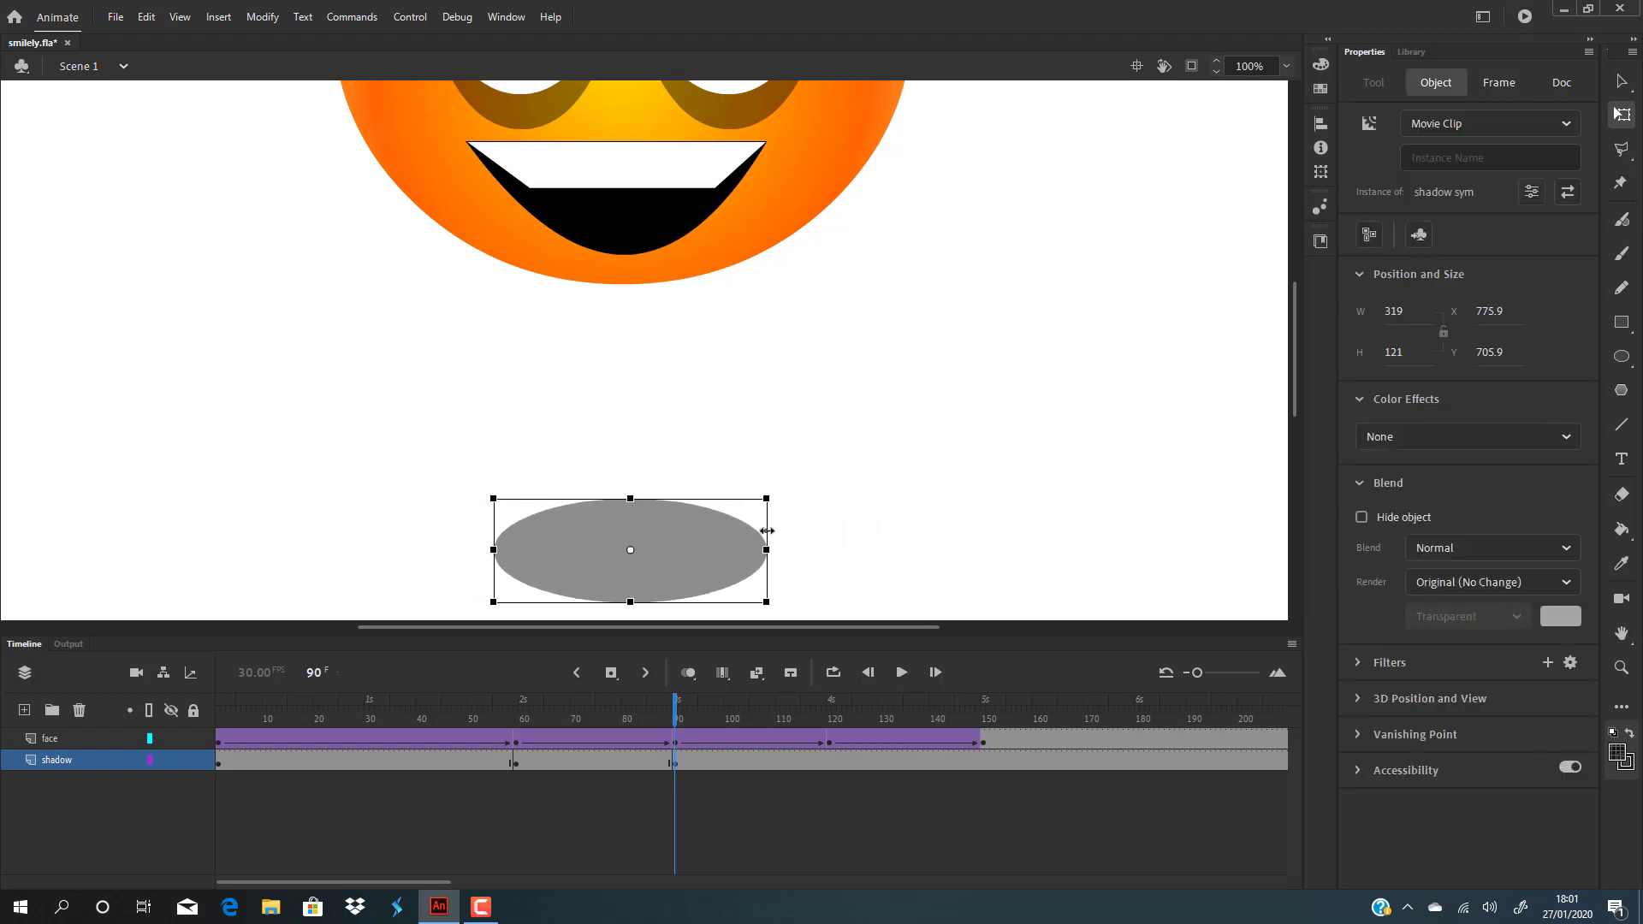
pyautogui.click(682, 714)
pyautogui.moveTo(689, 712); pyautogui.dragTo(829, 717)
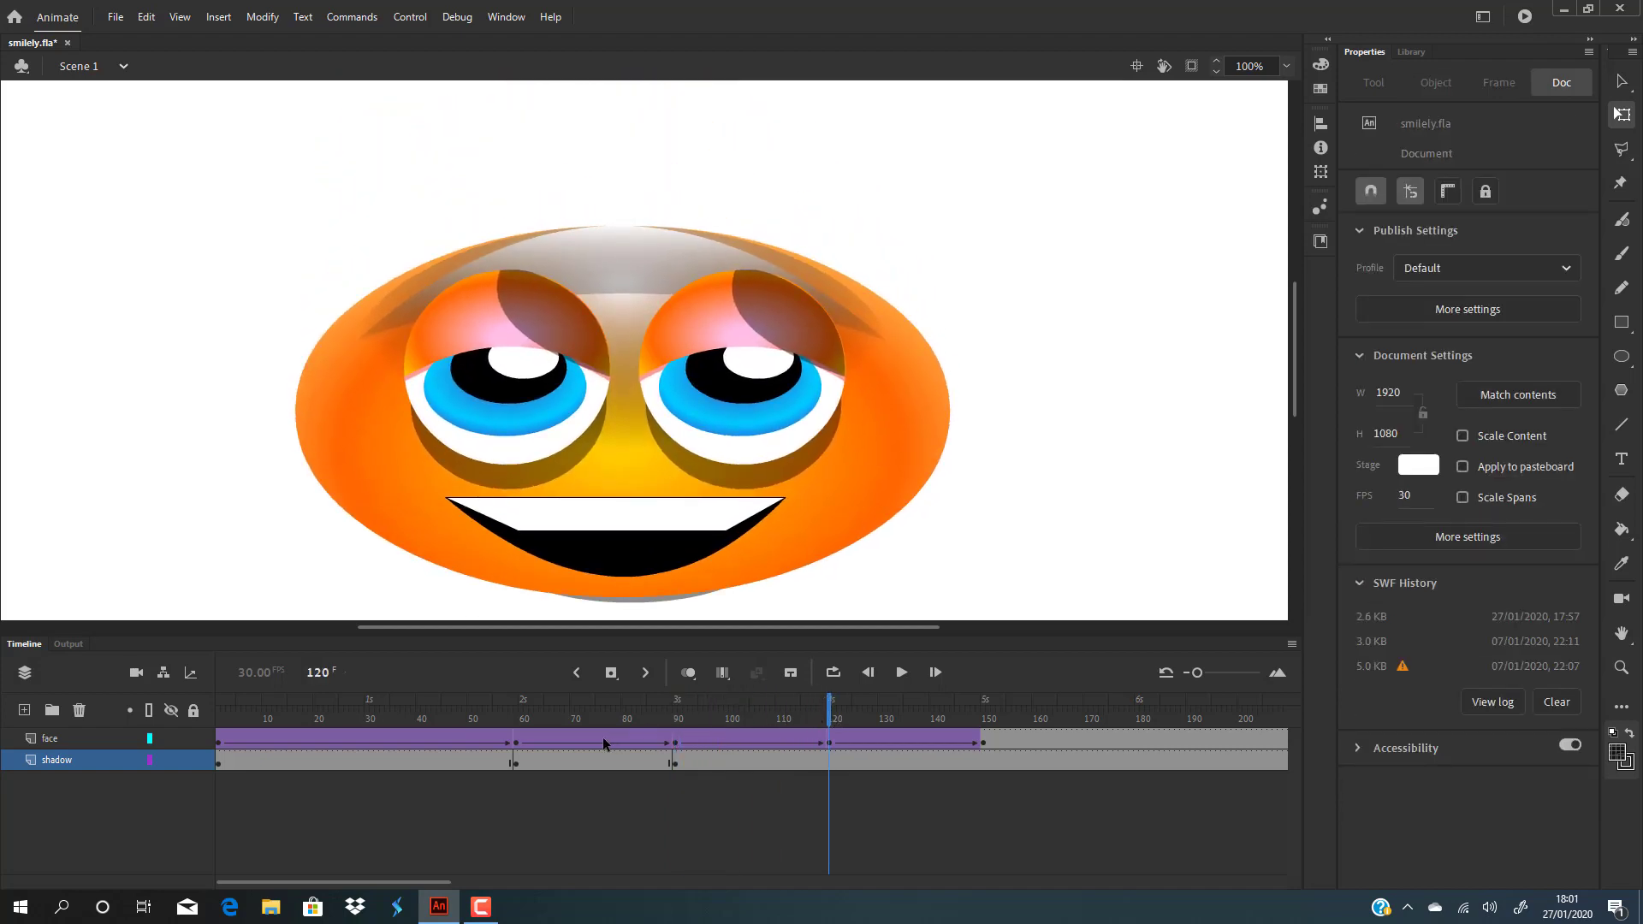
# Step: Copy the wide-shadow keyframe at frame 59 and select shadow frame 120
pyautogui.click(517, 763)
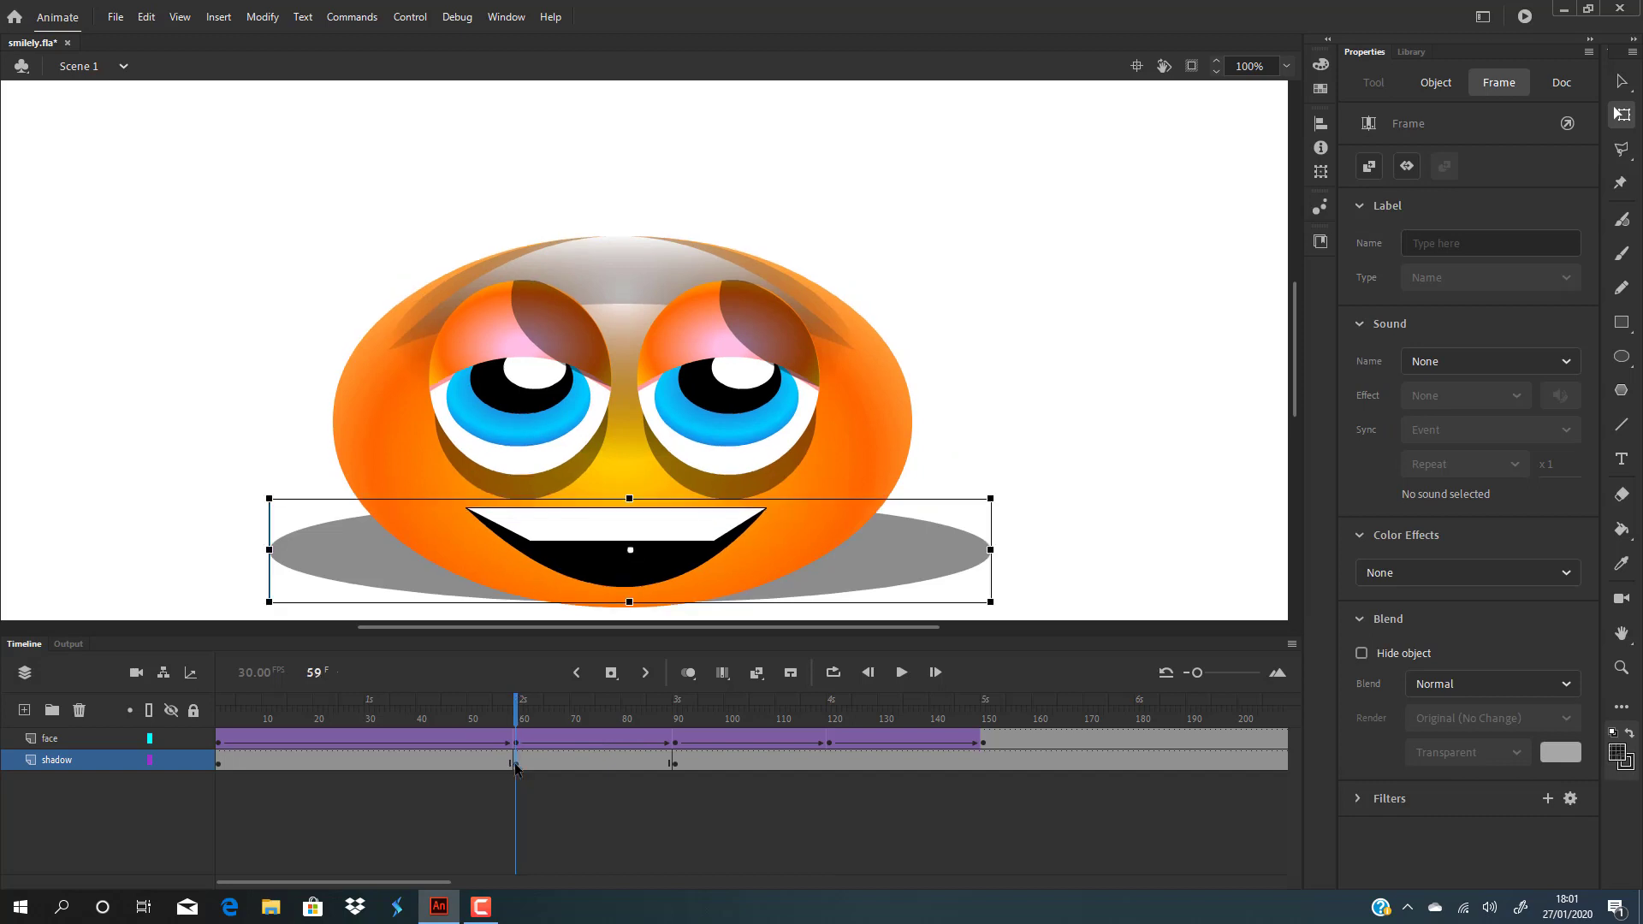
pyautogui.rightClick(516, 766)
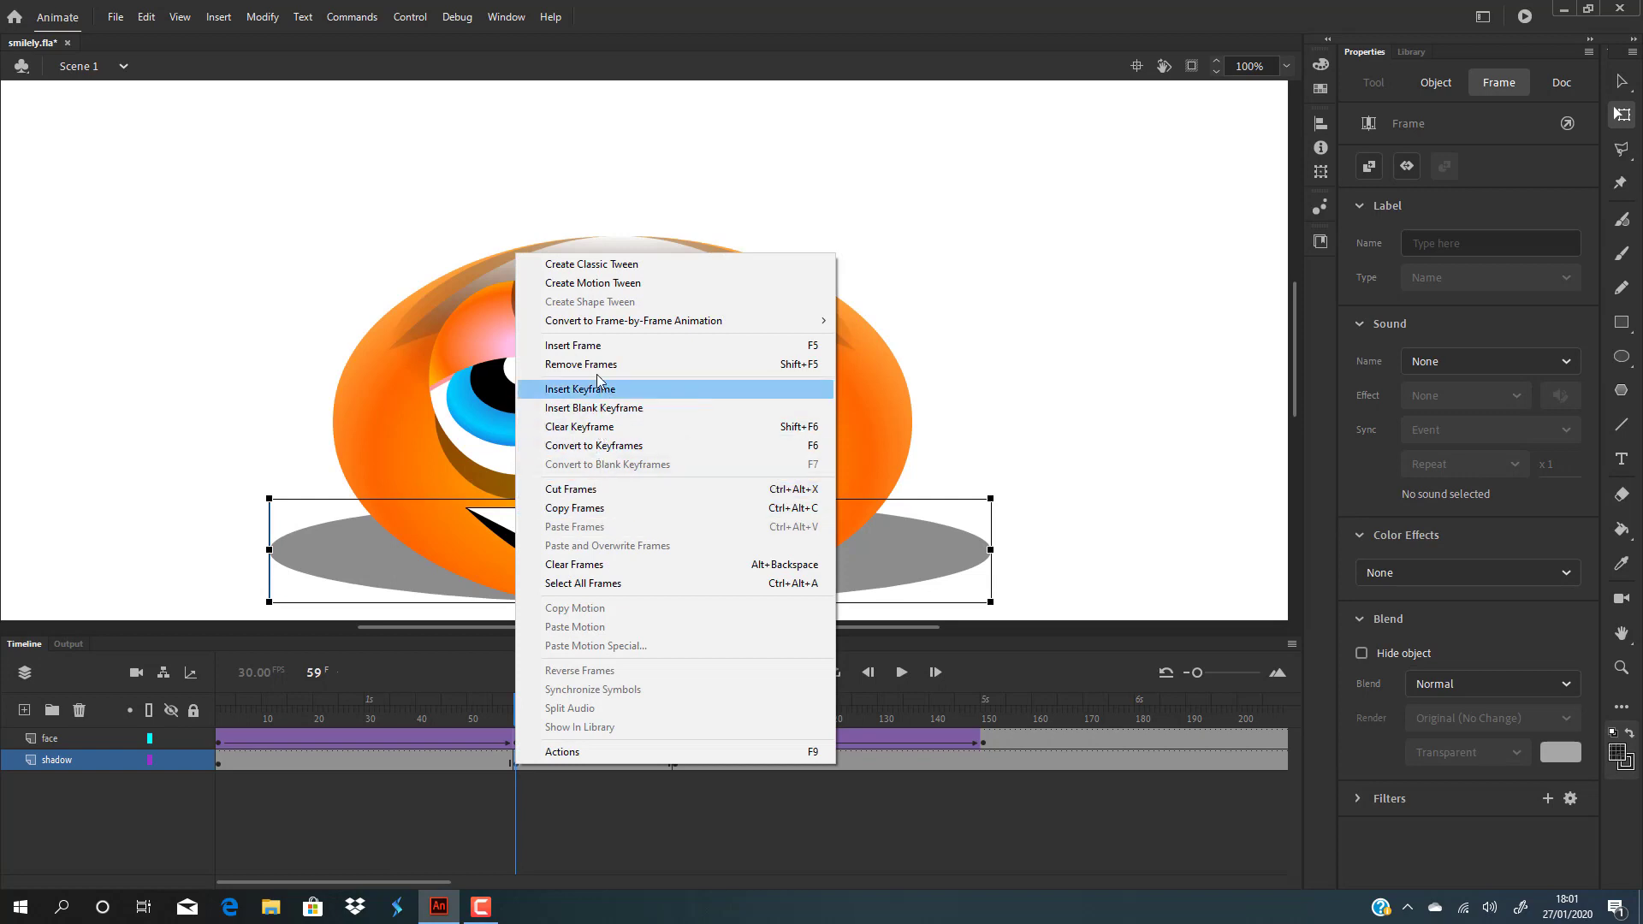
pyautogui.click(576, 511)
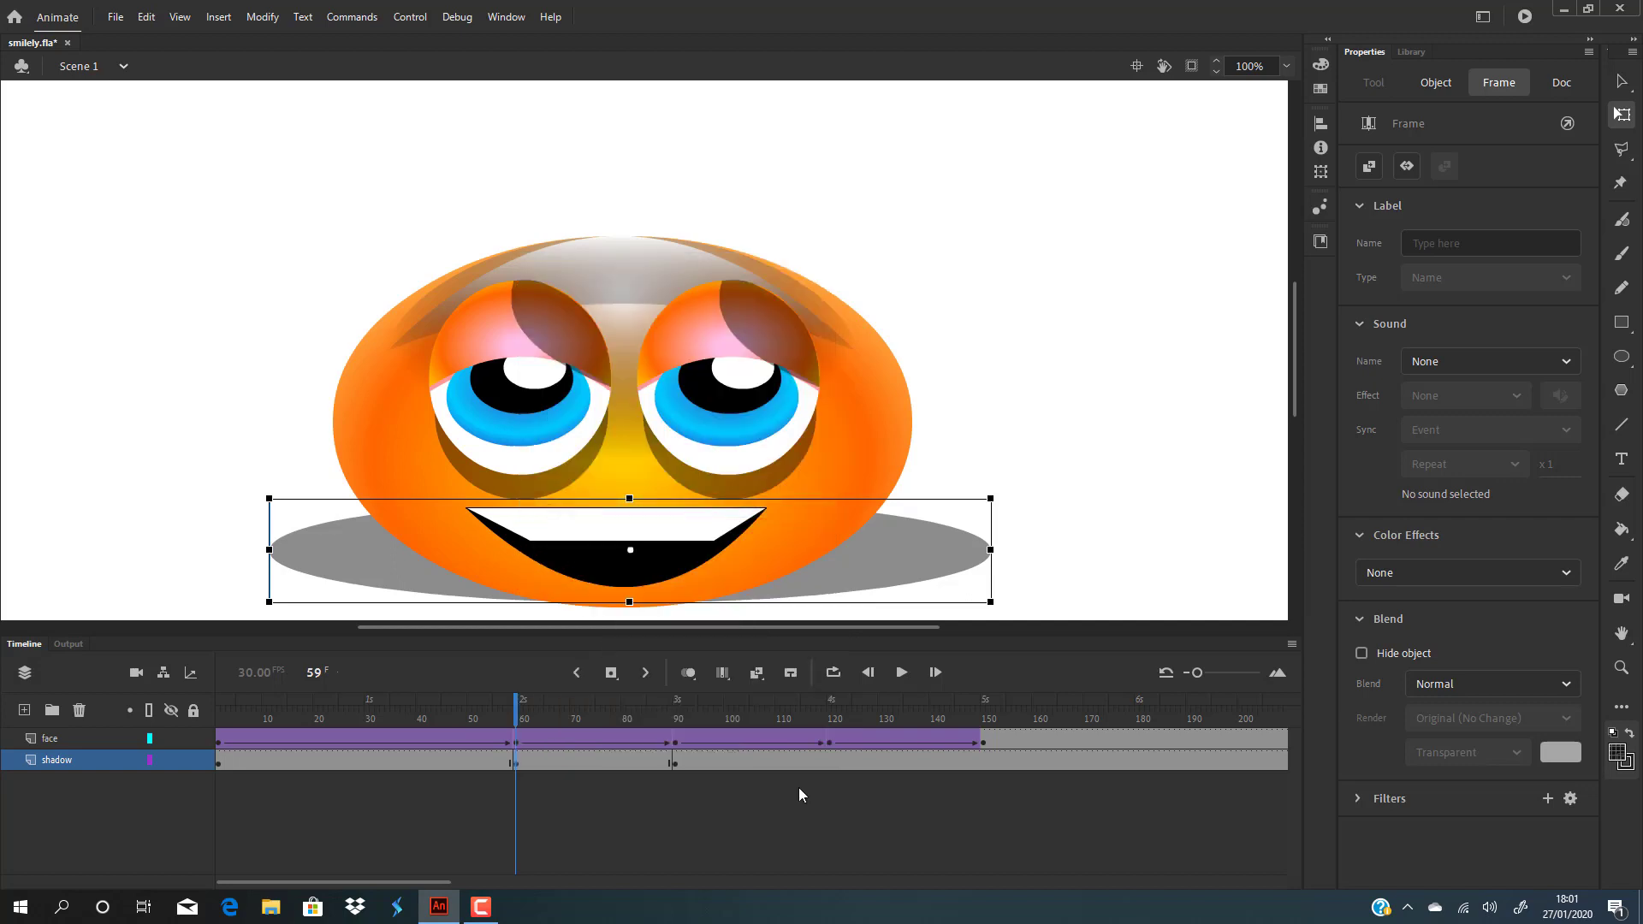
pyautogui.click(829, 760)
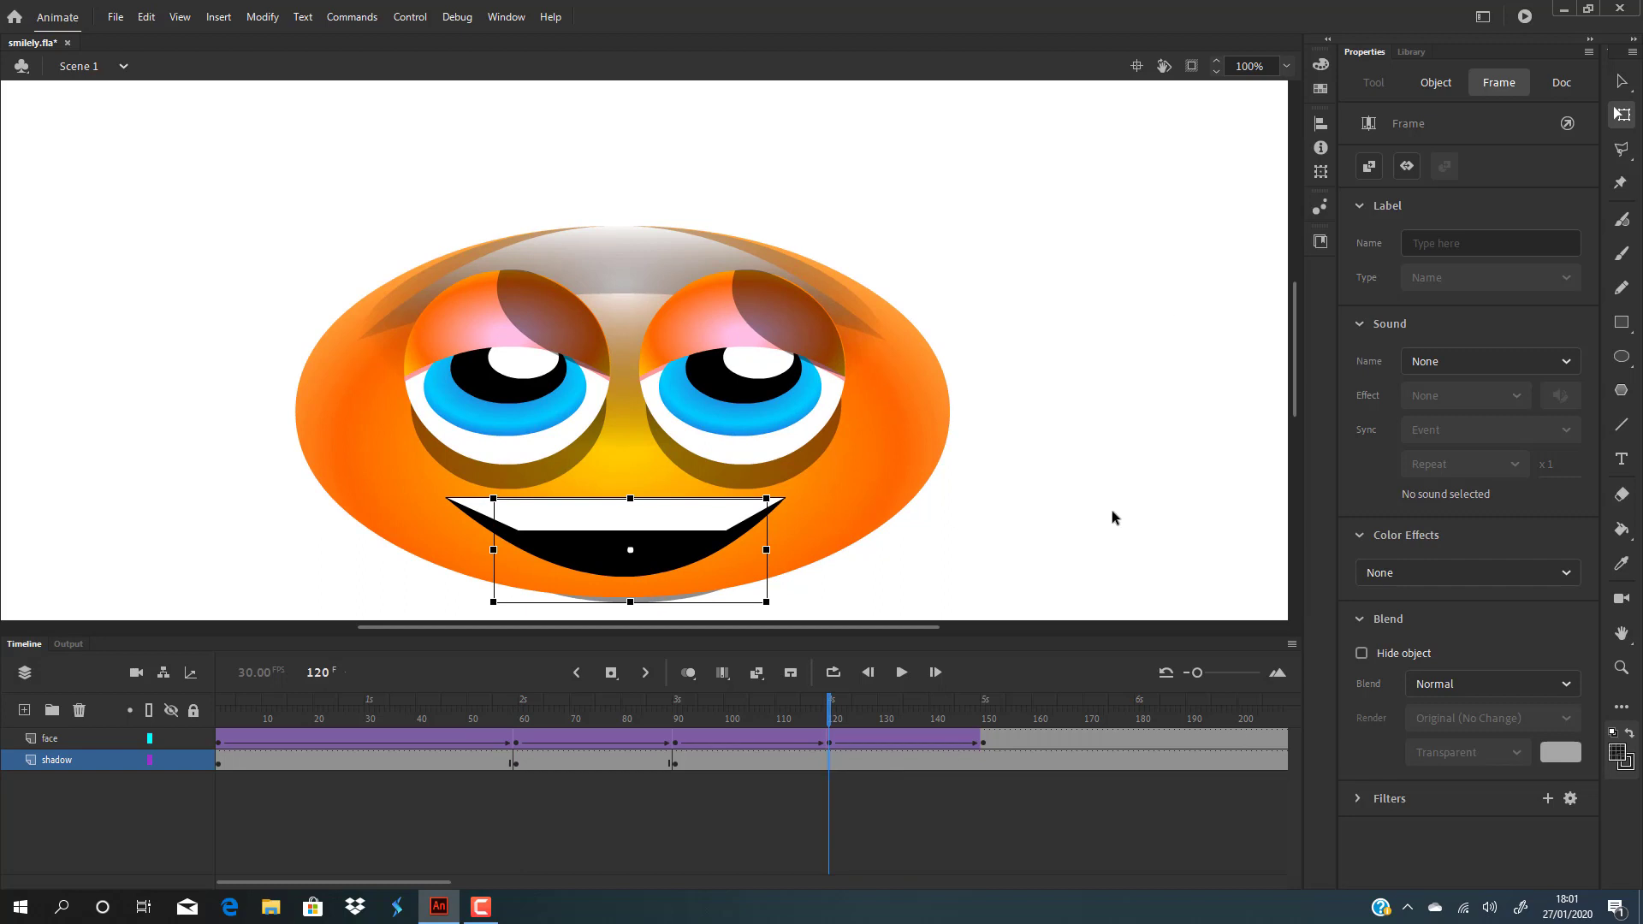
pyautogui.press('.')
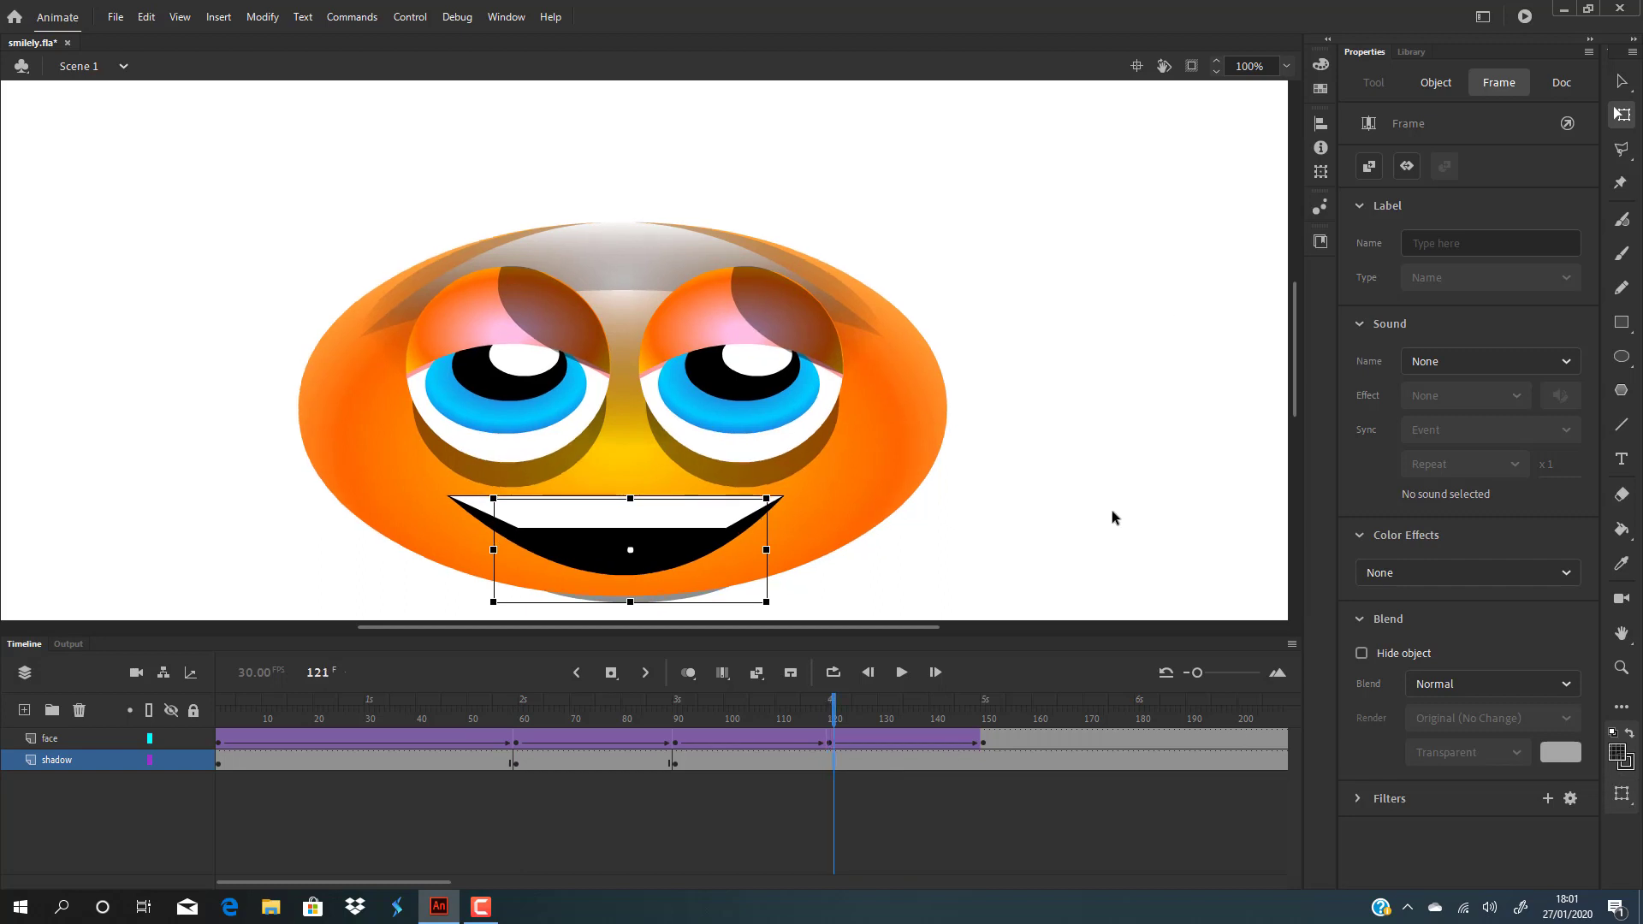
pyautogui.click(1155, 515)
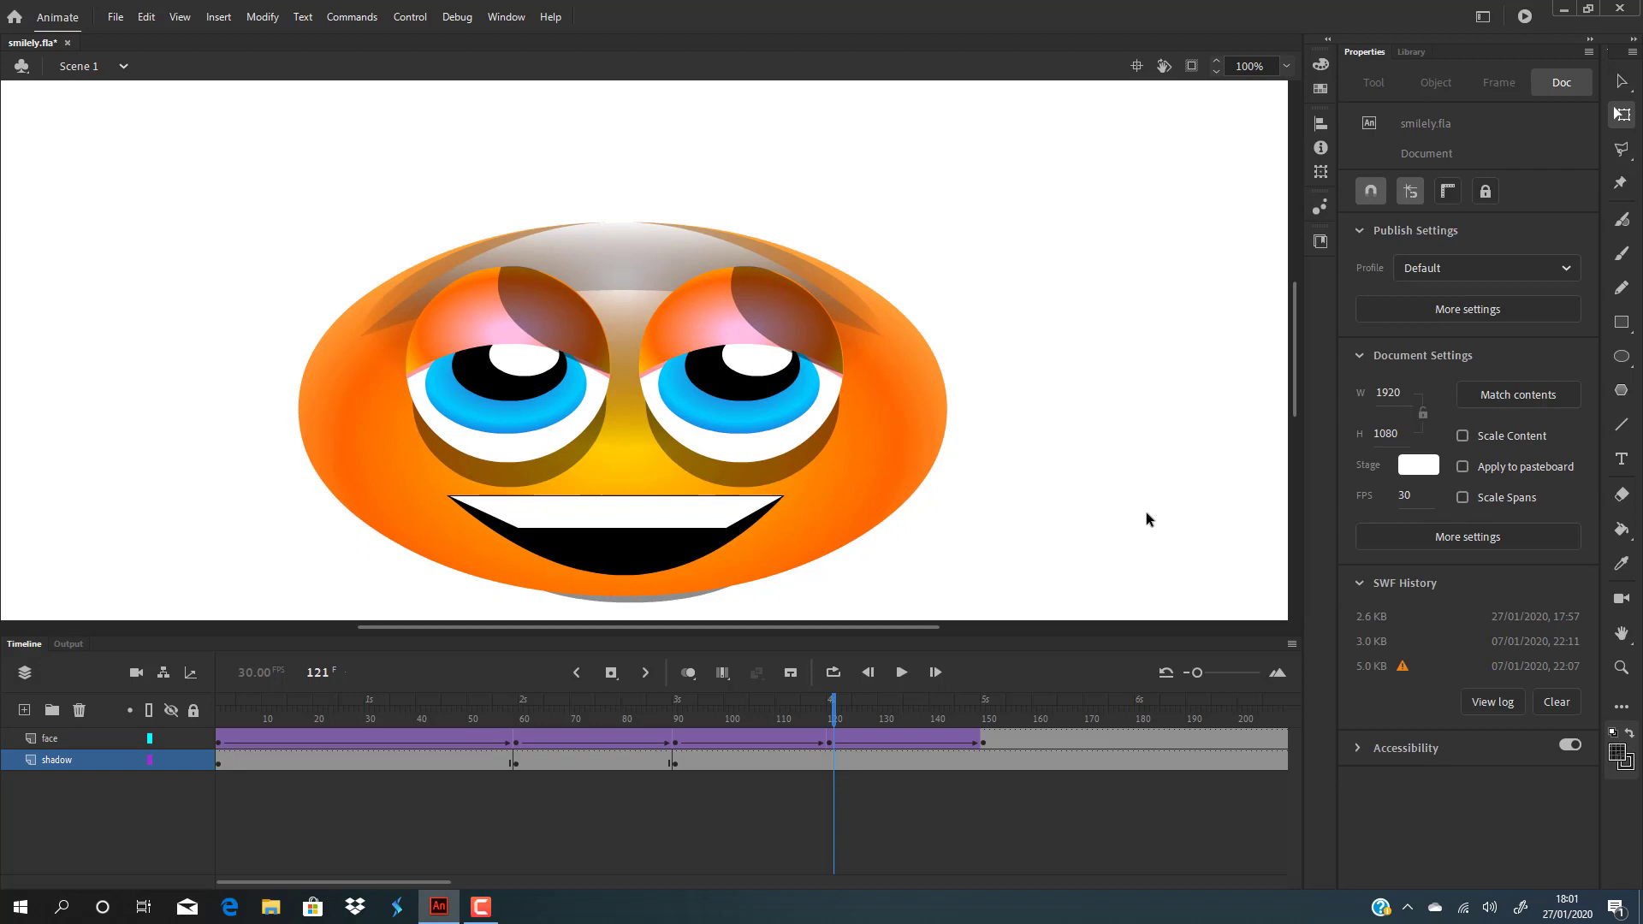
pyautogui.click(829, 761)
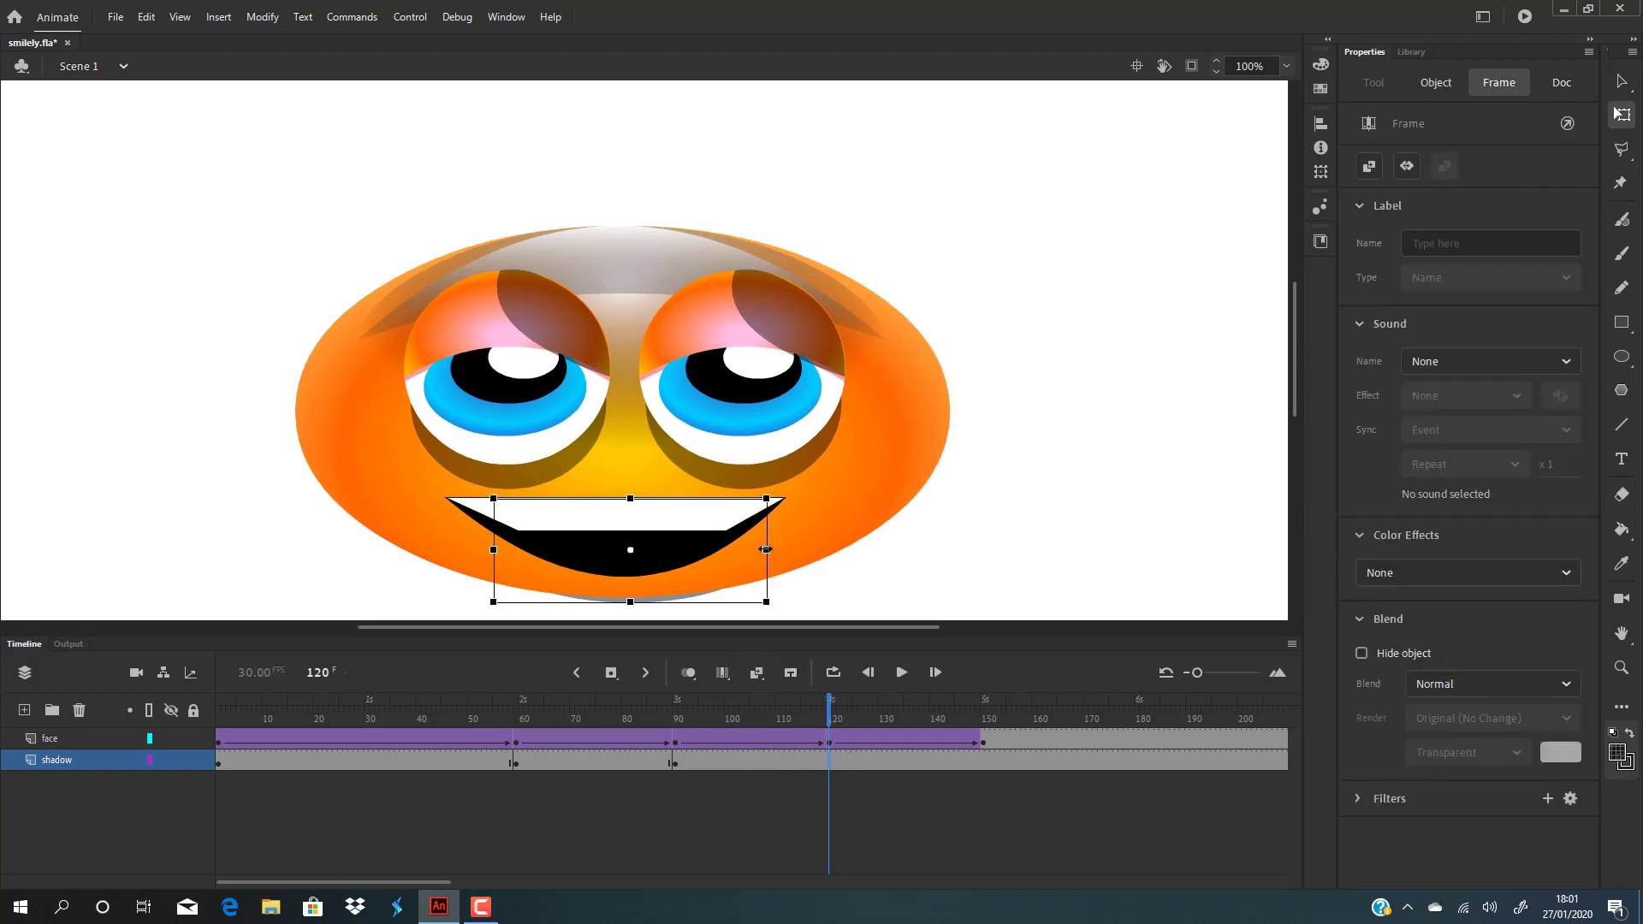
# Step: Undo the shadow widening at frame 120 and play the bounce through to frame 240
pyautogui.moveTo(766, 549); pyautogui.dragTo(992, 535)
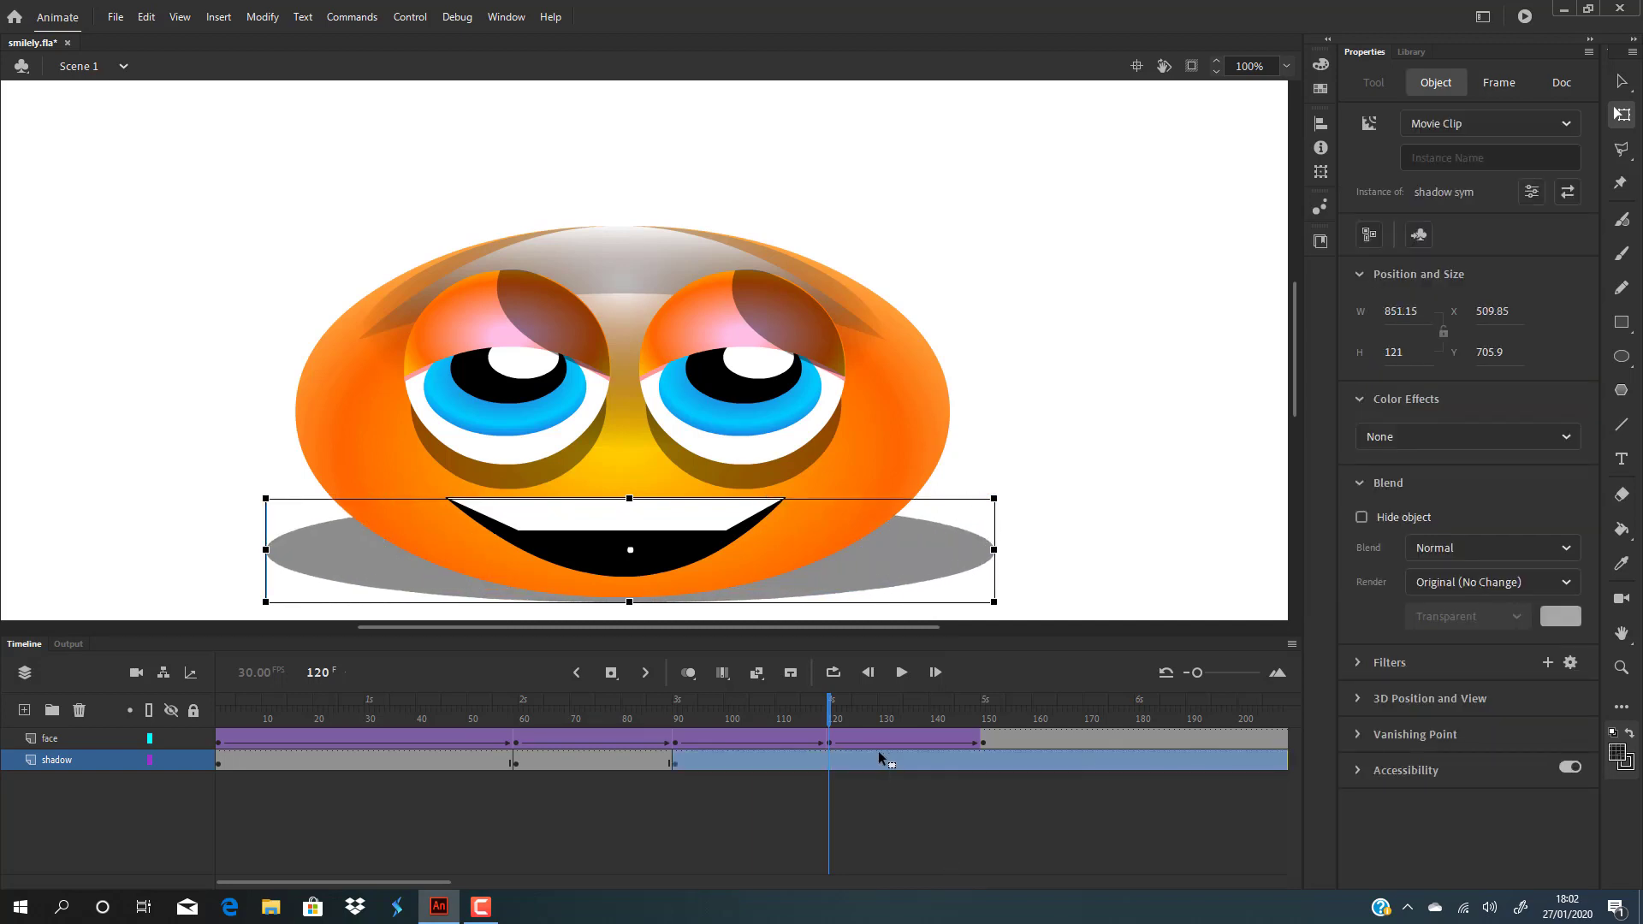
pyautogui.click(828, 758)
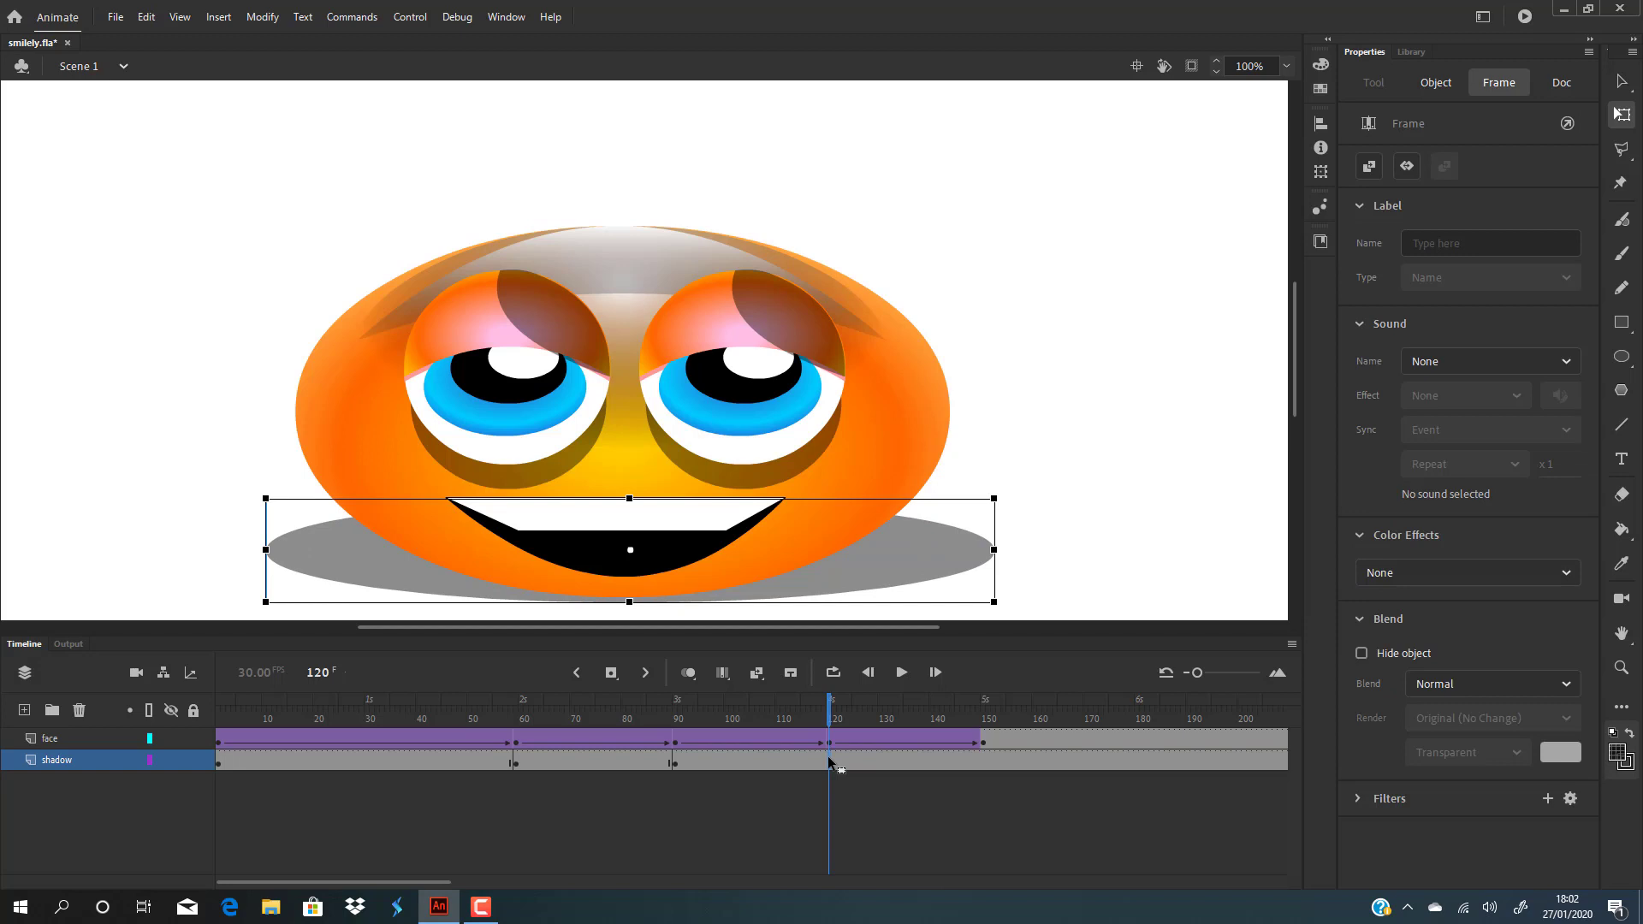
pyautogui.hotkey('ctrl', 'z')
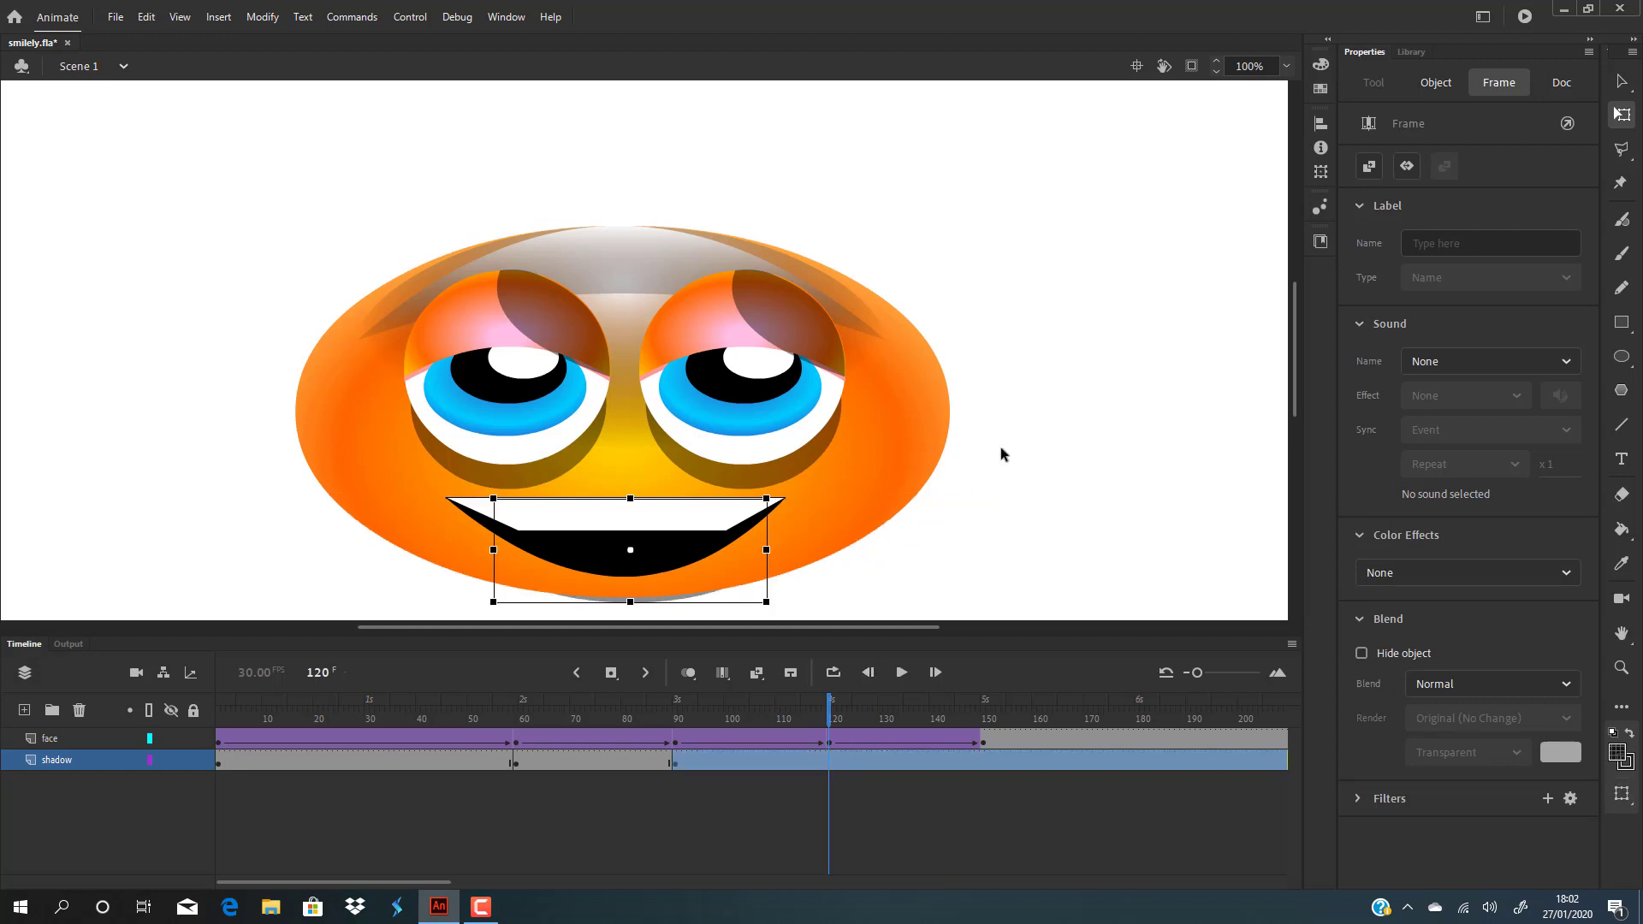
pyautogui.click(999, 447)
pyautogui.press('Return')
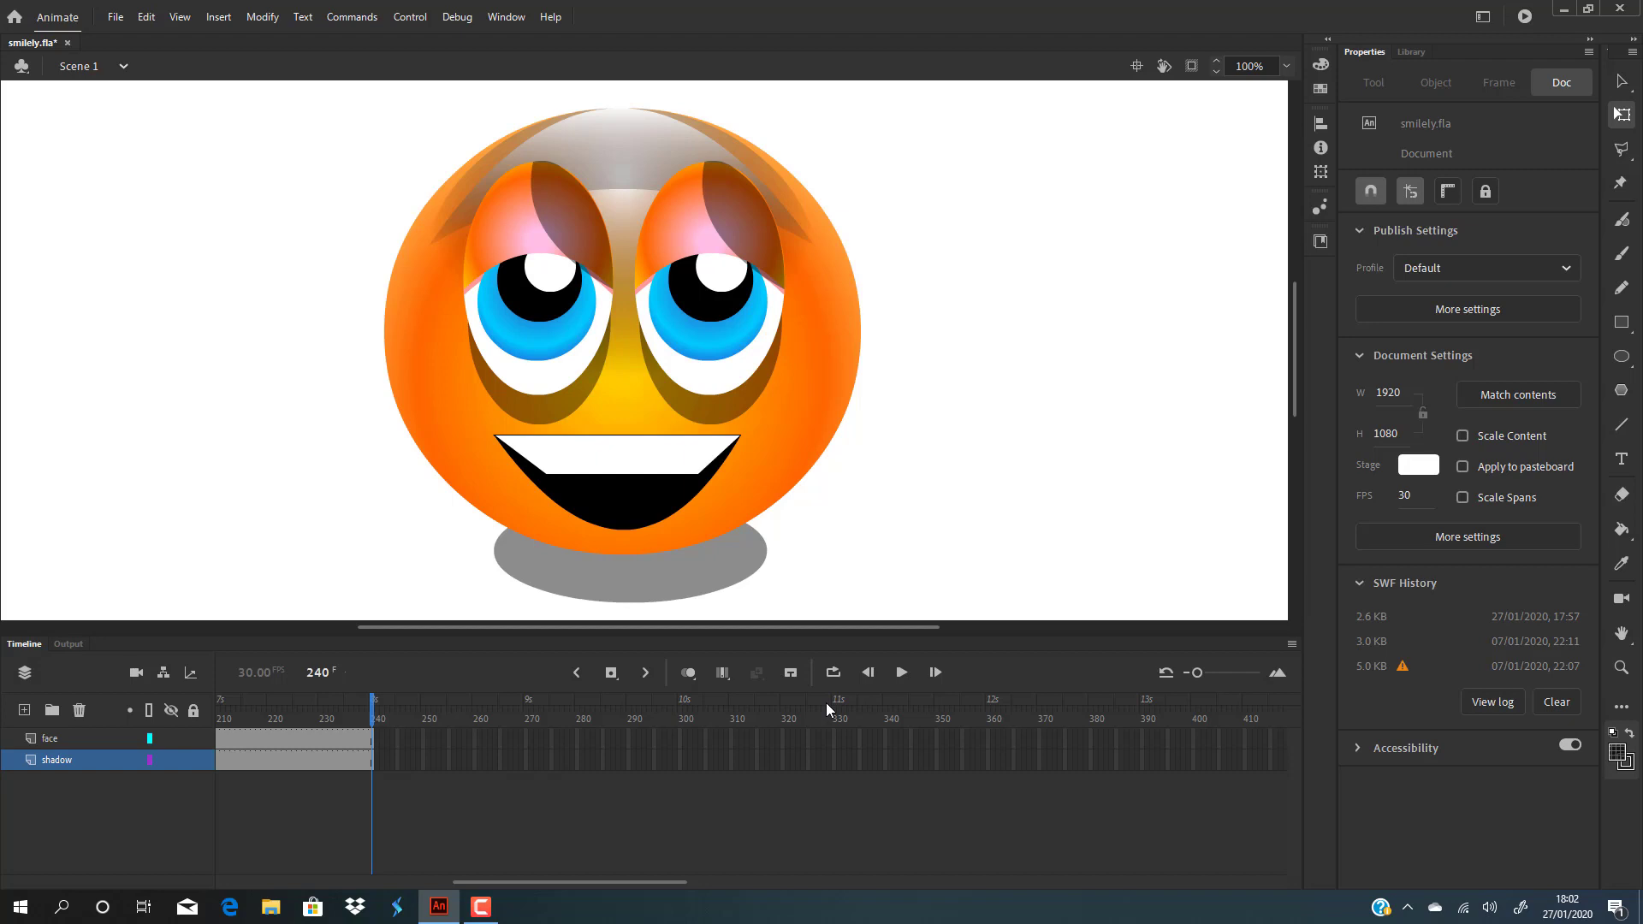
pyautogui.press('Return')
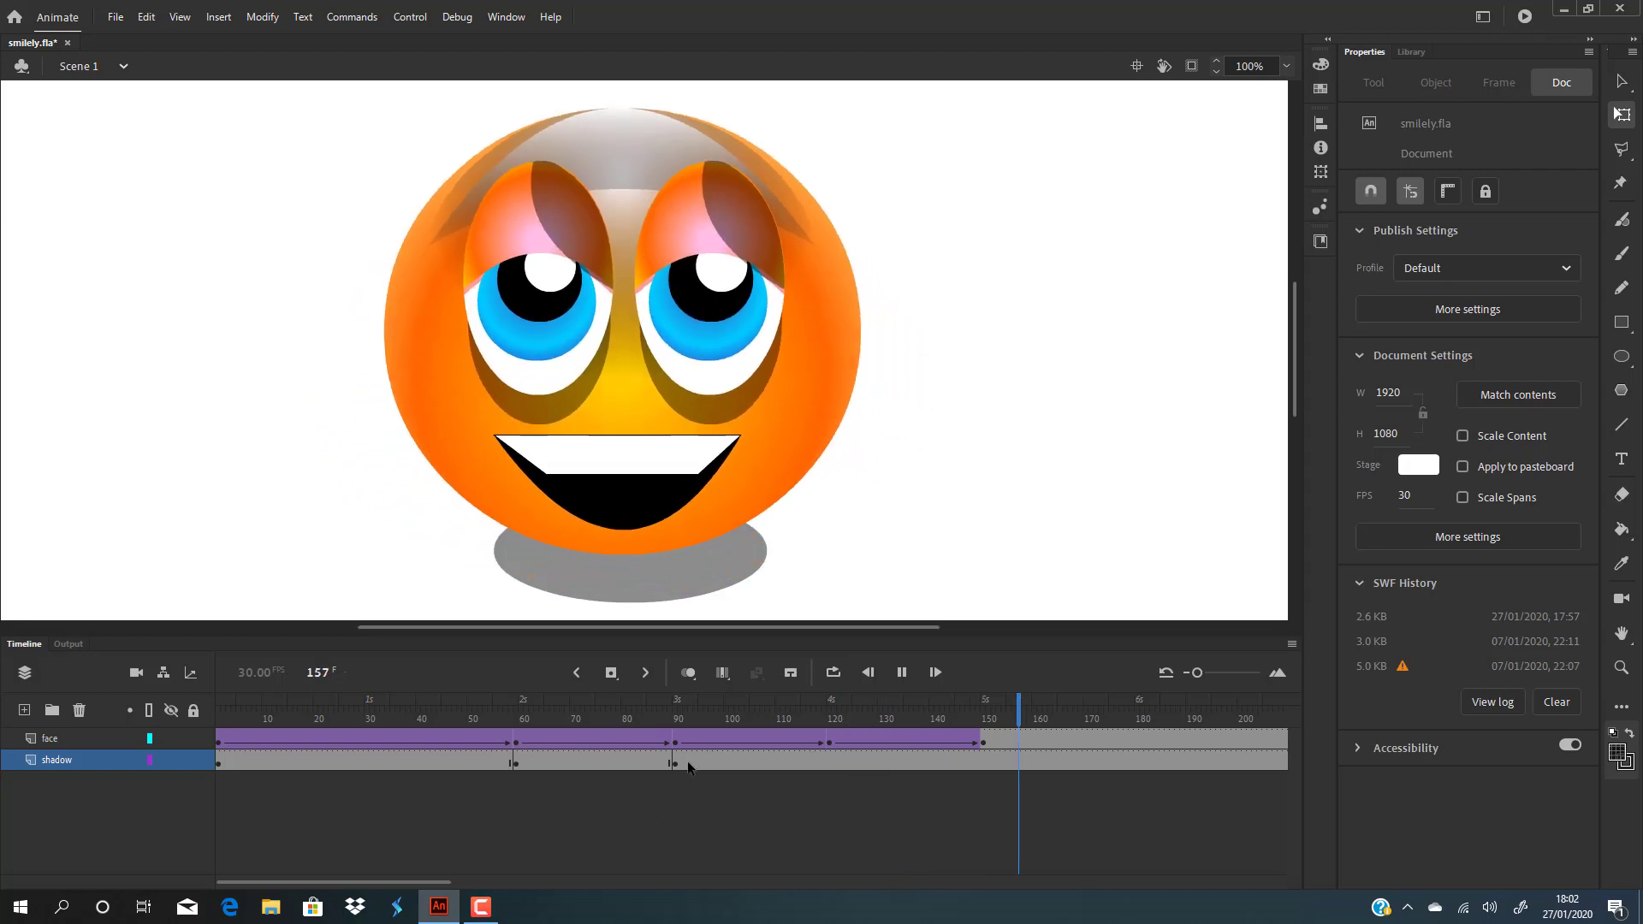
pyautogui.click(675, 763)
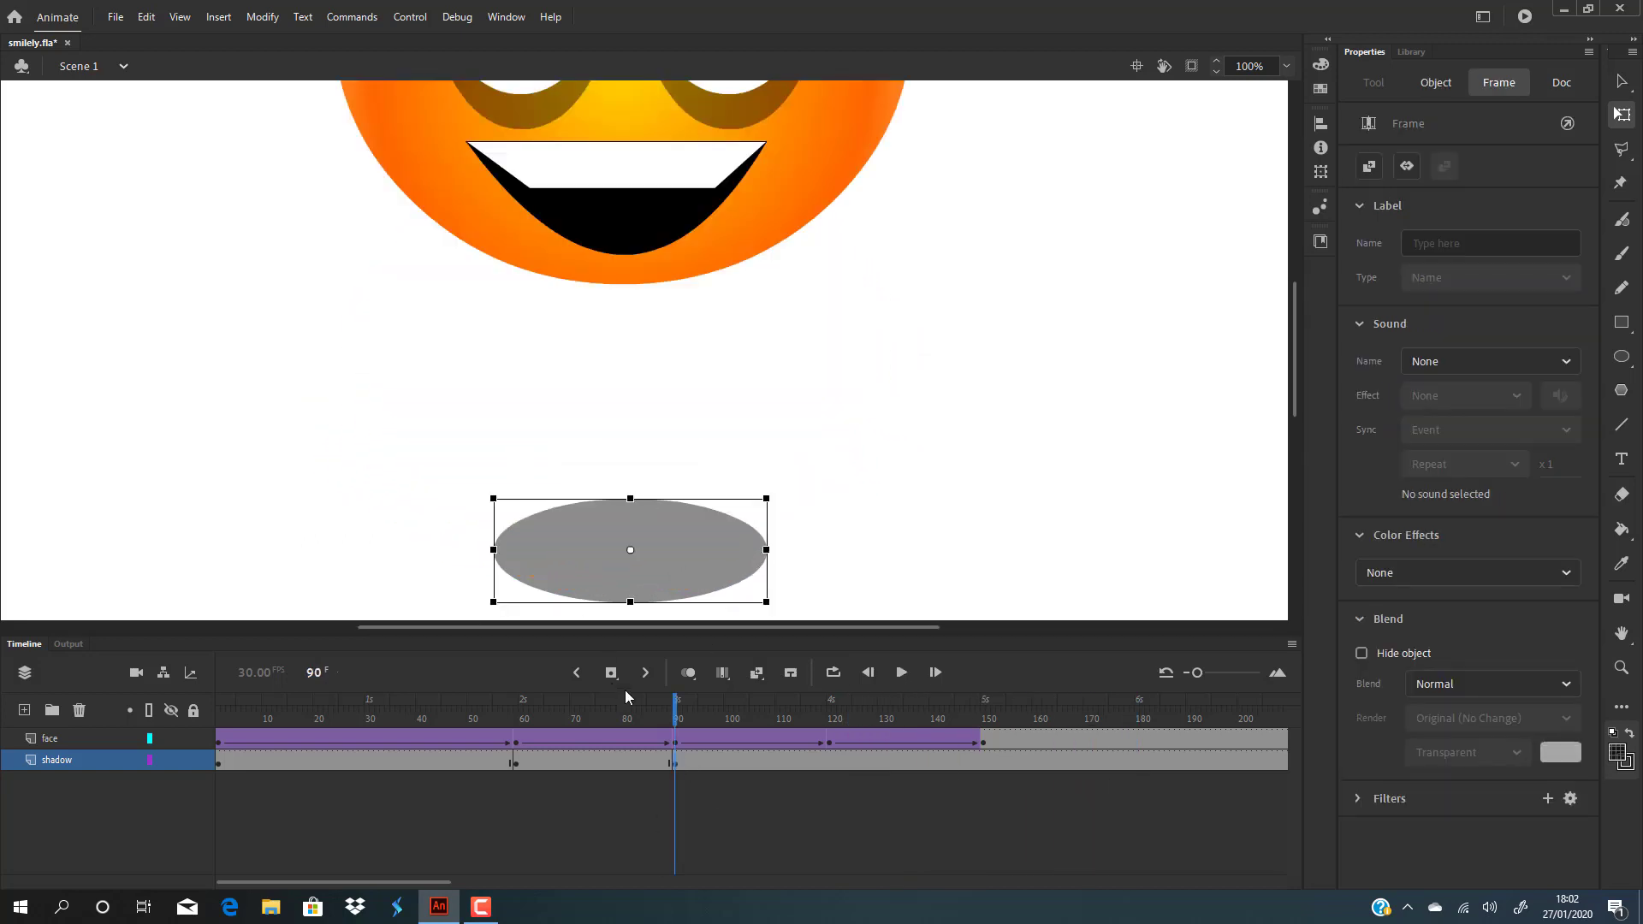
pyautogui.moveTo(652, 700); pyautogui.dragTo(828, 710)
# Step: Widen the shadow at frame 120 to 823.15 wide
pyautogui.click(845, 783)
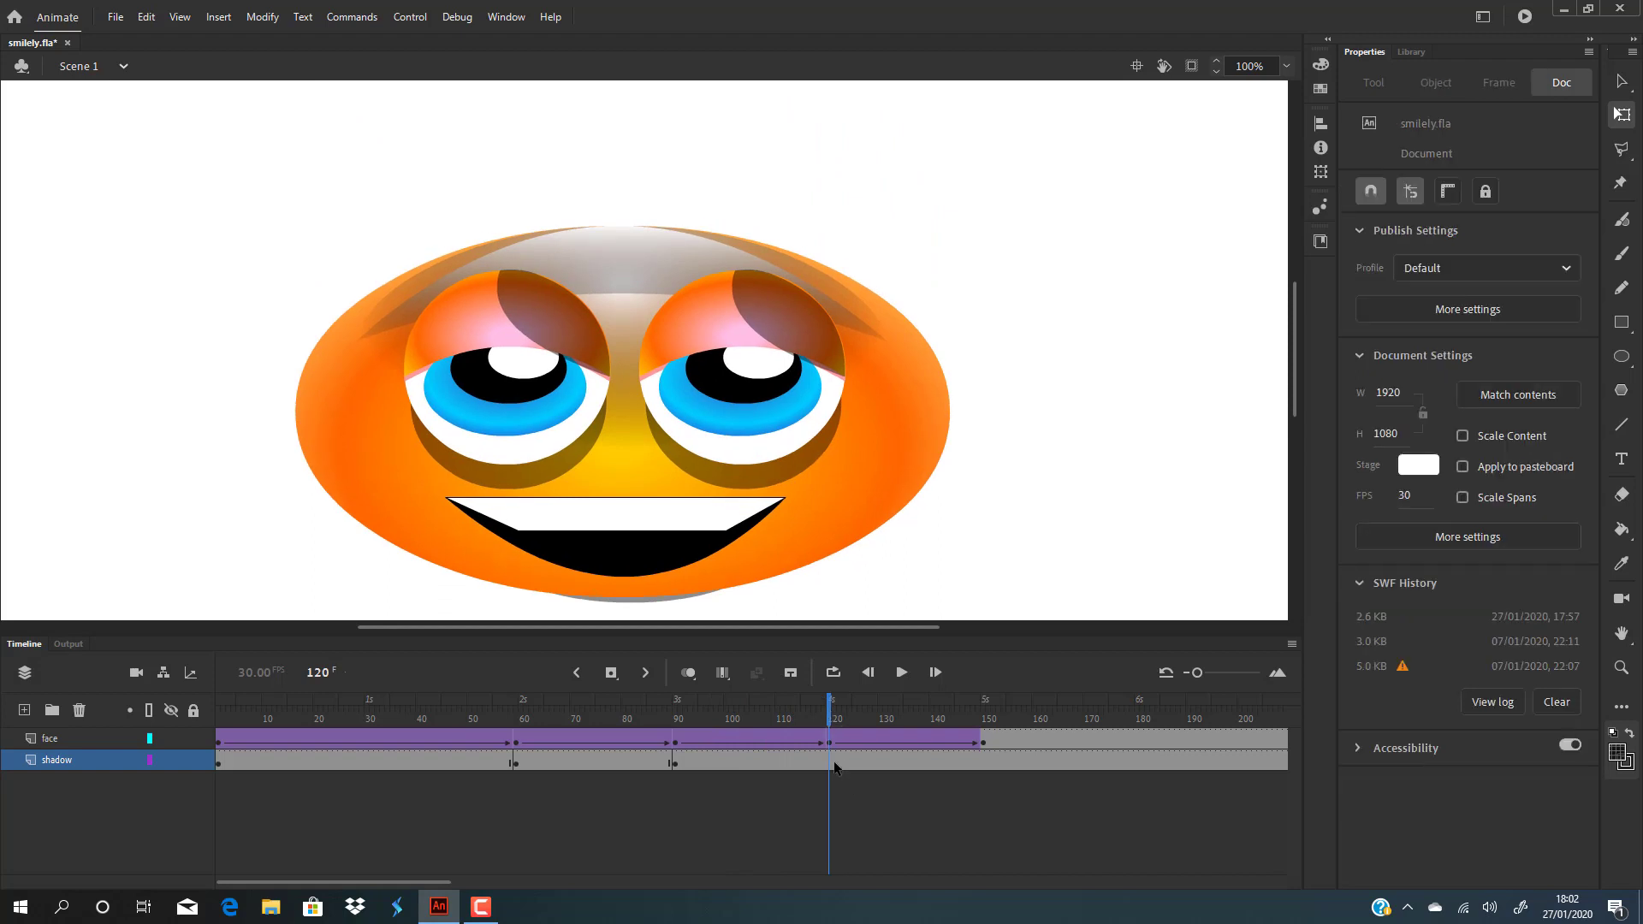
pyautogui.click(829, 762)
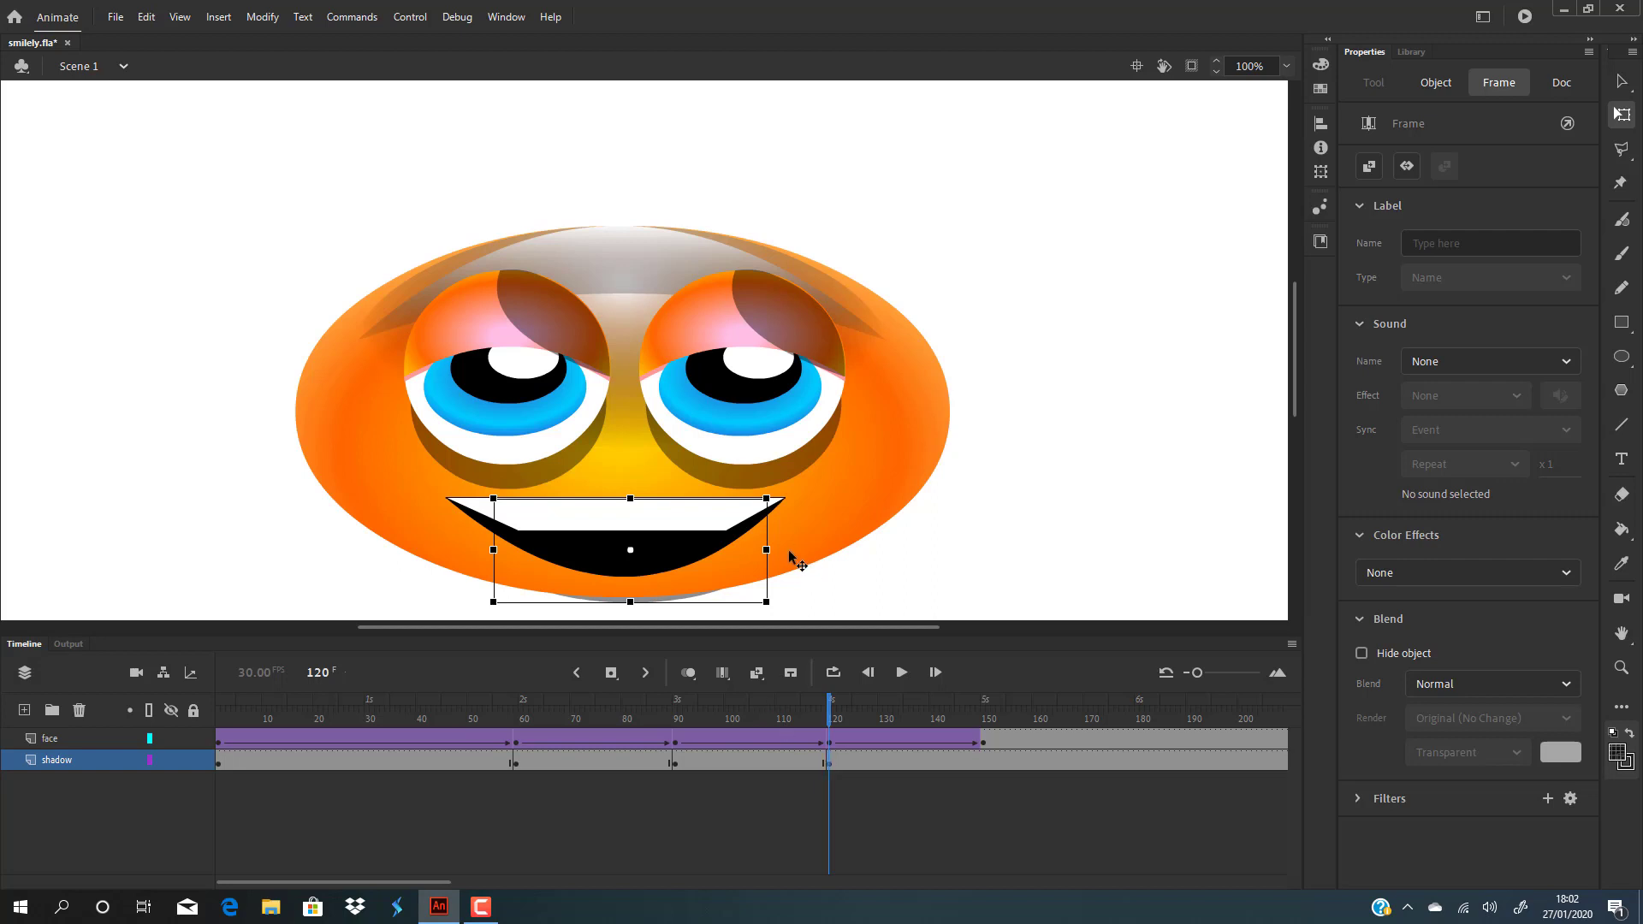
pyautogui.moveTo(767, 549); pyautogui.dragTo(982, 550)
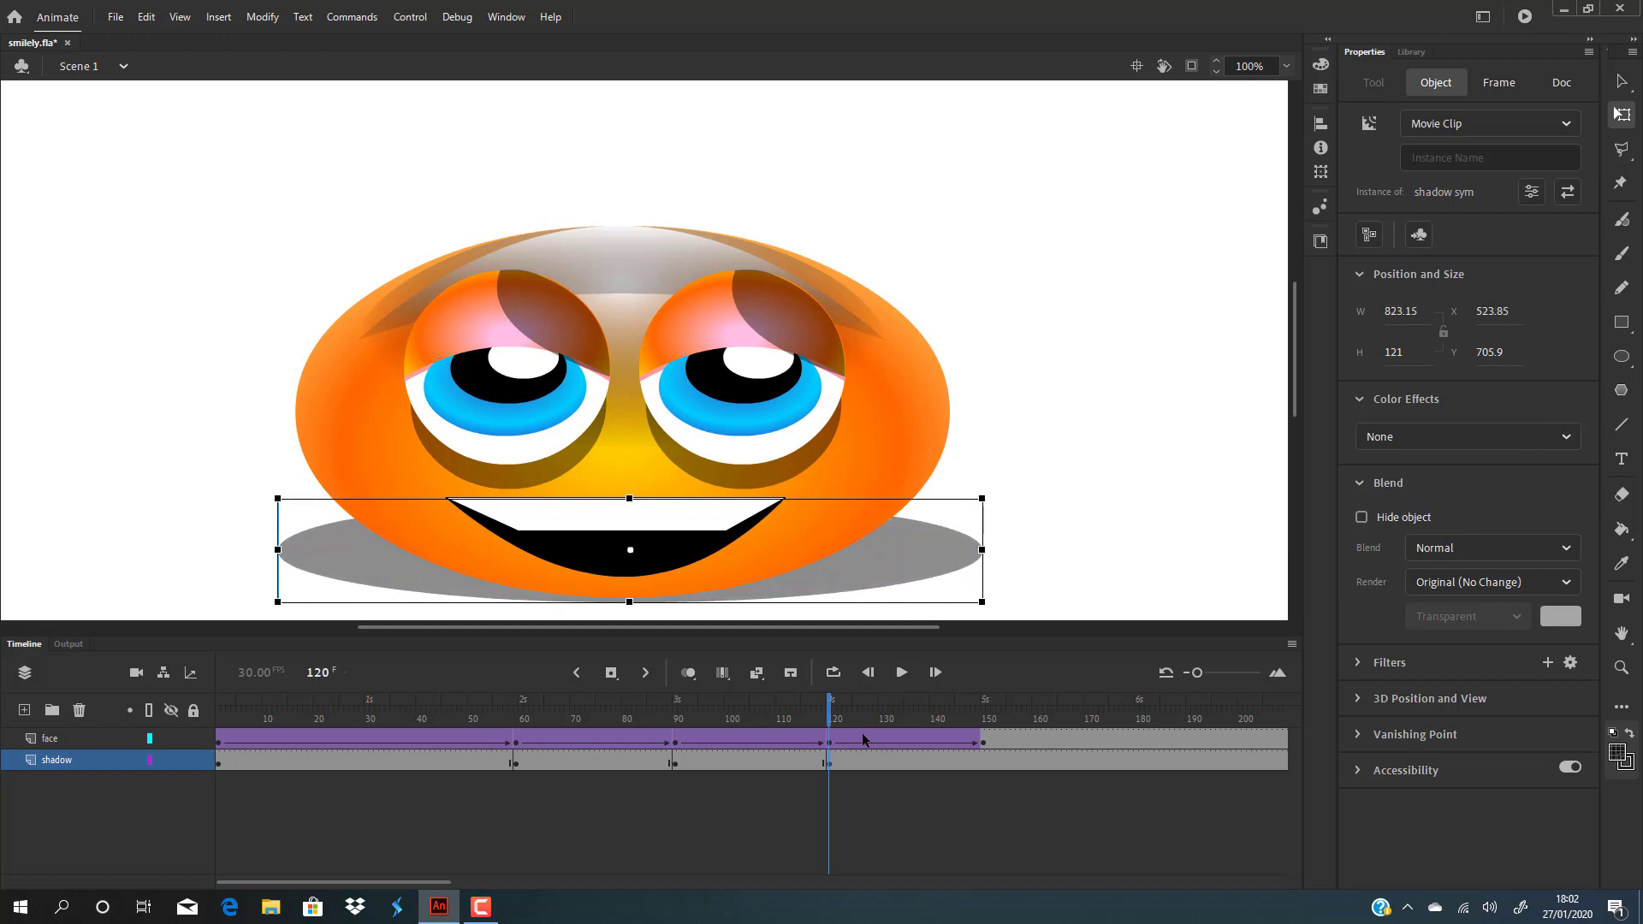
pyautogui.moveTo(830, 706); pyautogui.dragTo(982, 707)
pyautogui.click(993, 776)
pyautogui.click(982, 758)
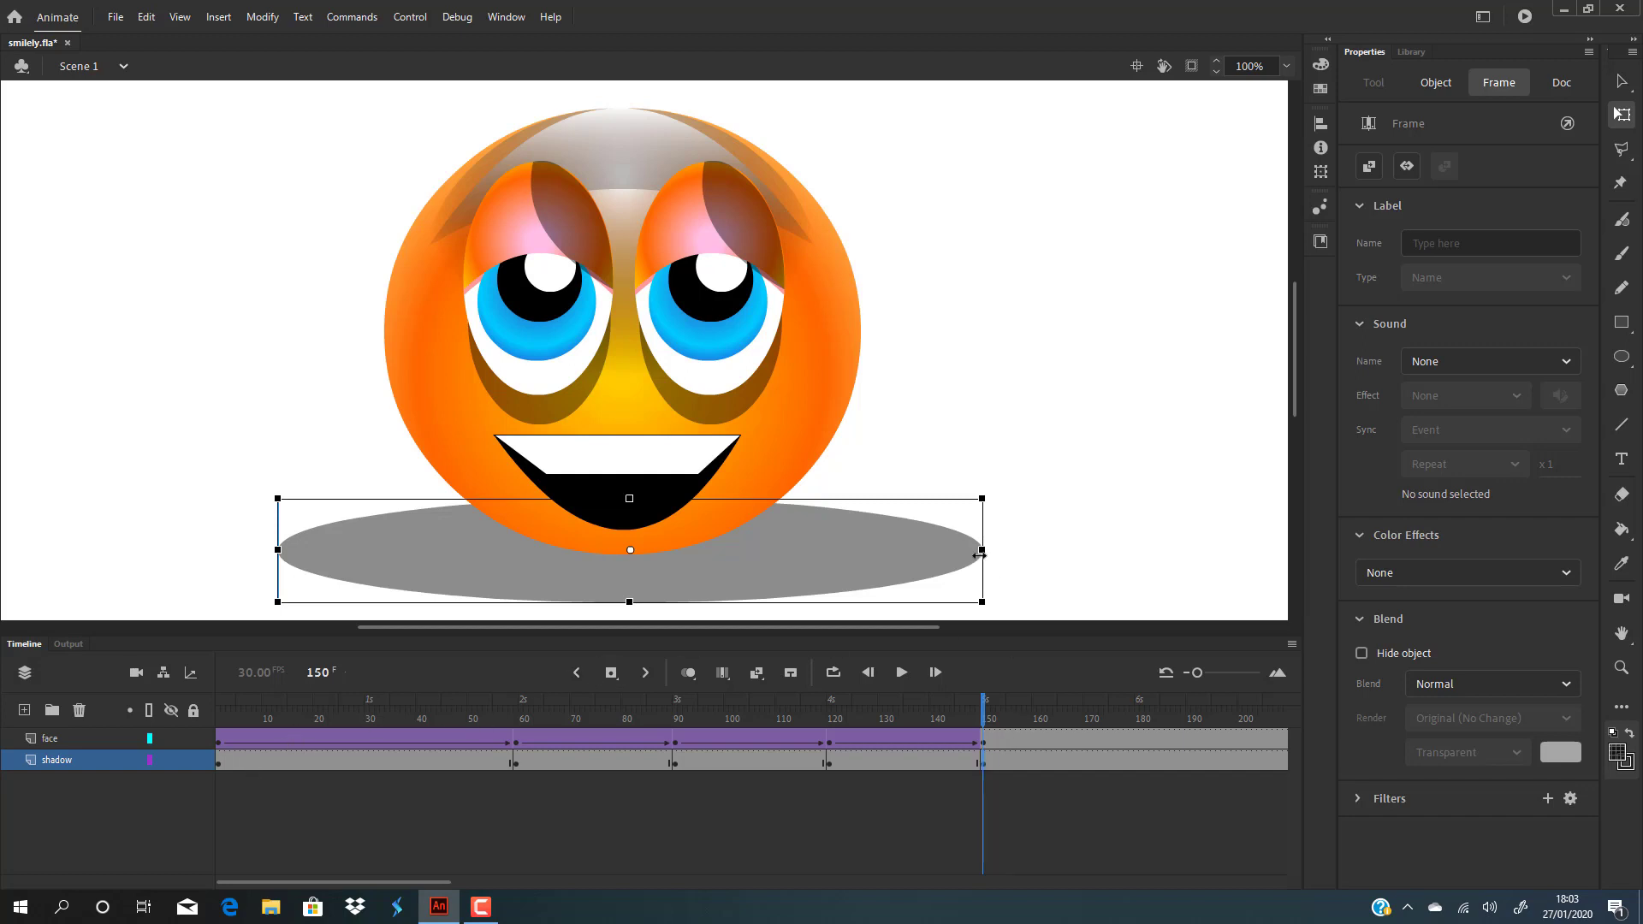
# Step: Copy shadow frame 1 and paste it into frame 150 so the loop ends as it starts
pyautogui.click(220, 762)
pyautogui.rightClick(220, 763)
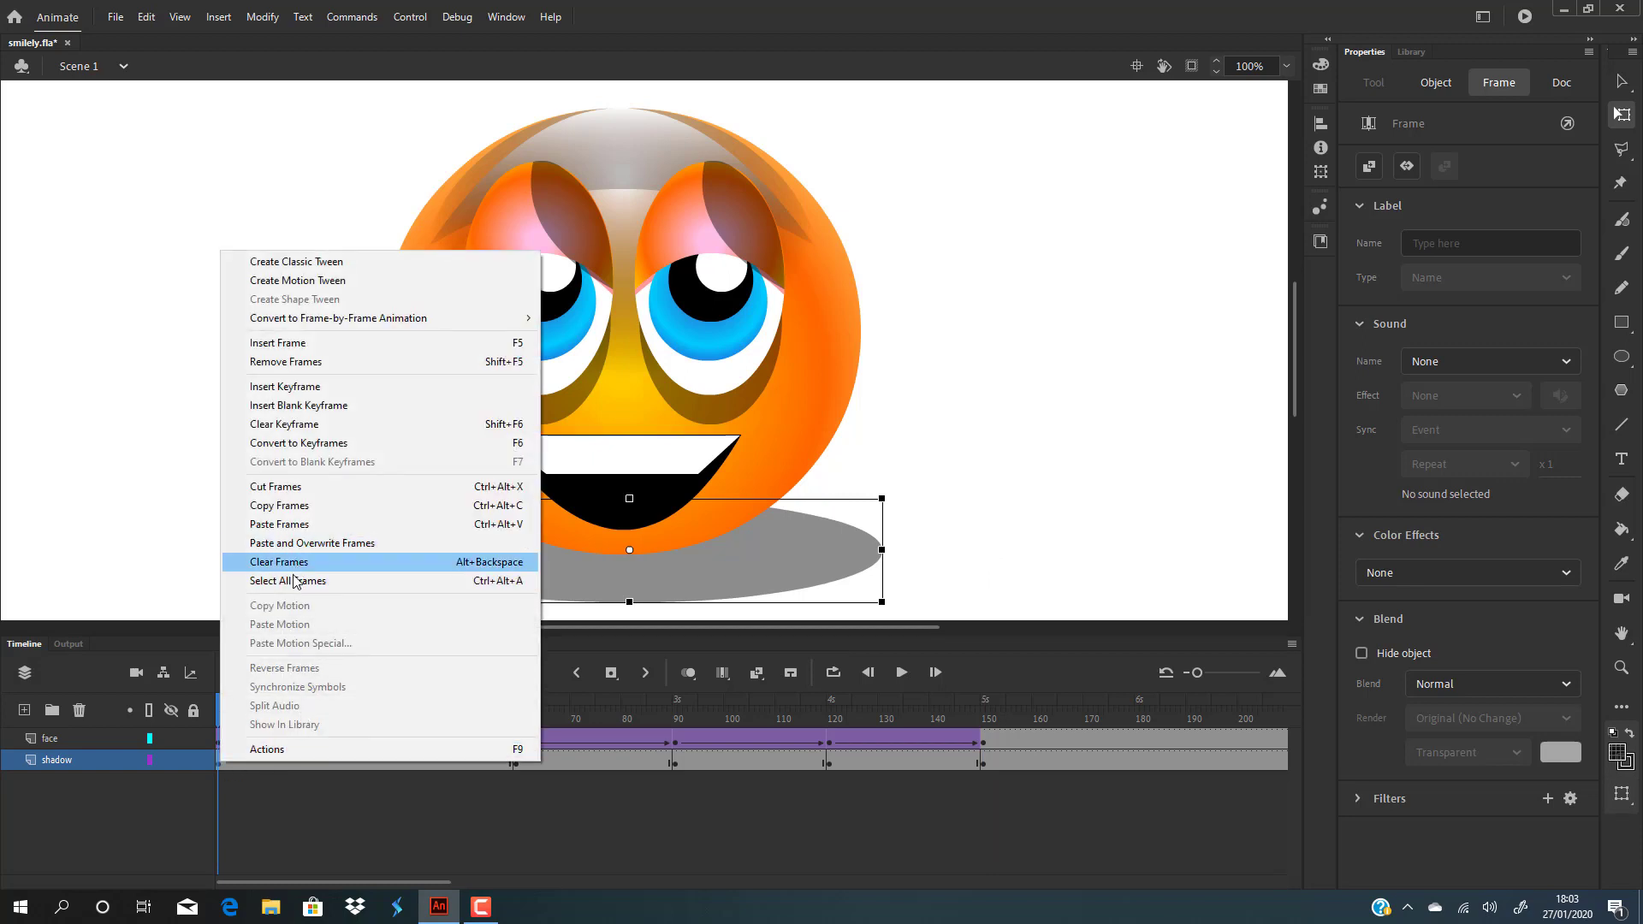
pyautogui.click(297, 506)
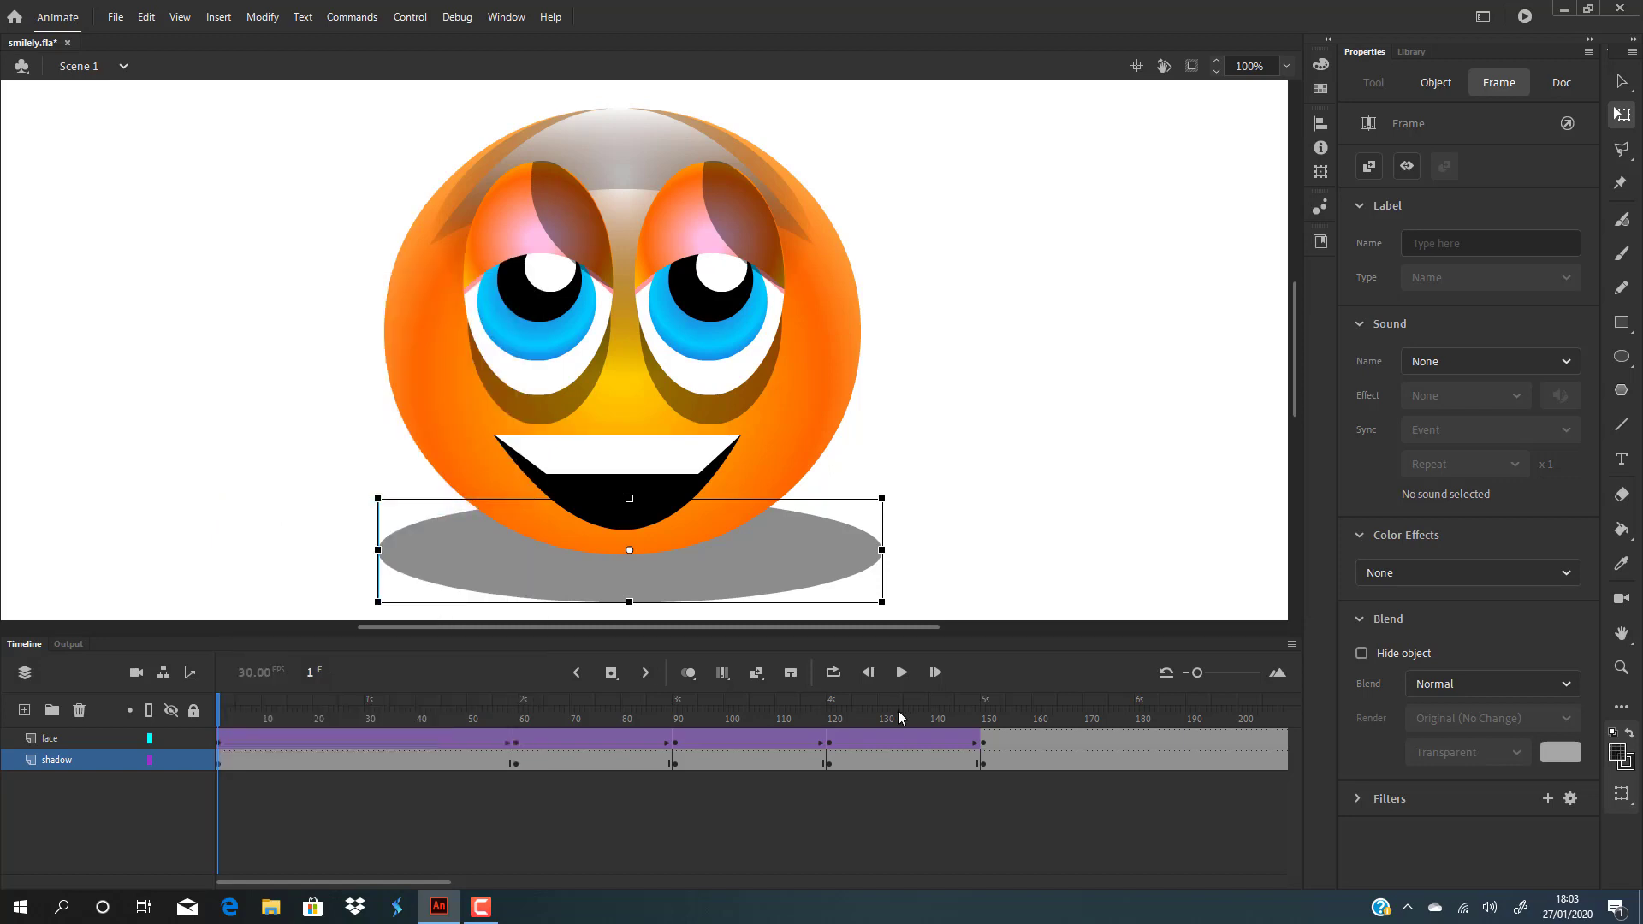
pyautogui.click(982, 756)
pyautogui.rightClick(983, 757)
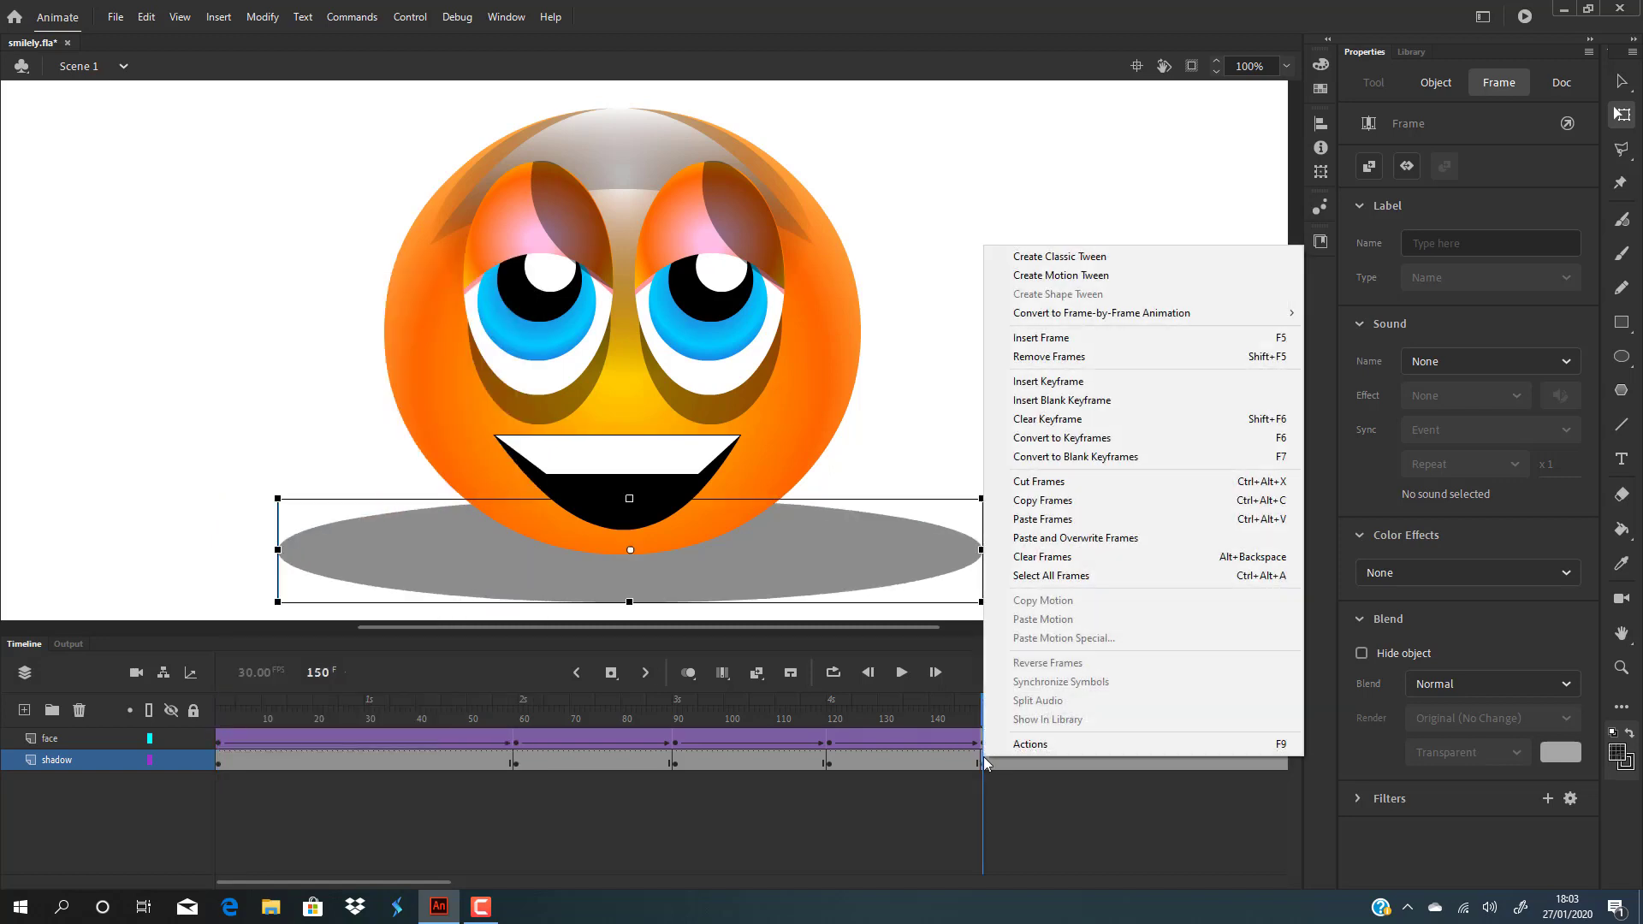
pyautogui.click(1035, 520)
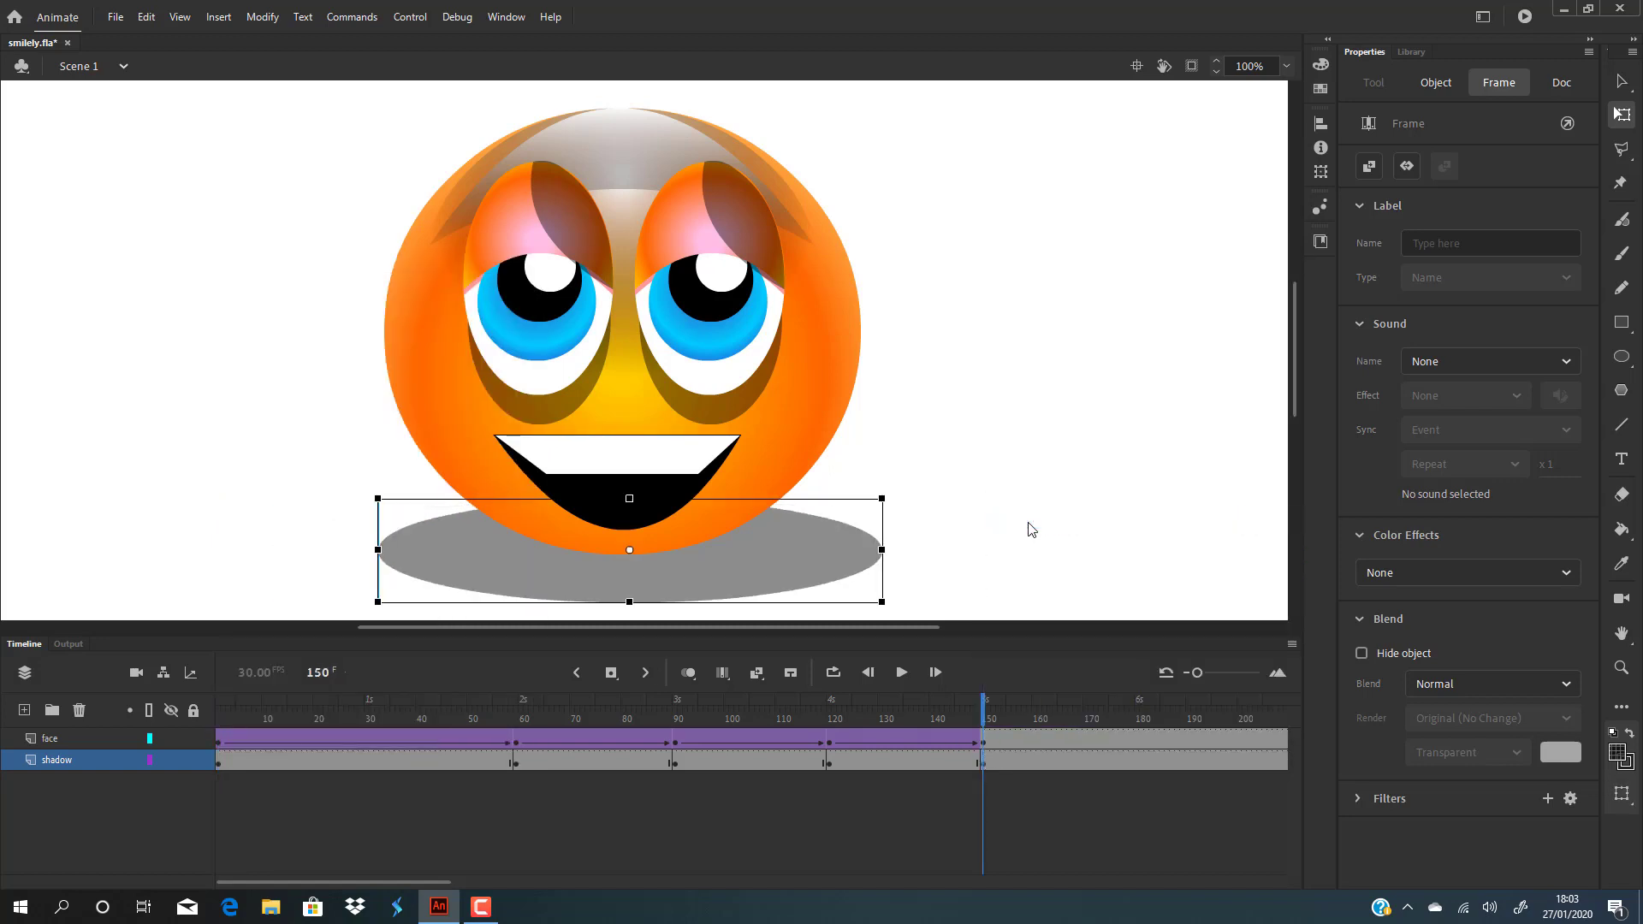
pyautogui.click(981, 500)
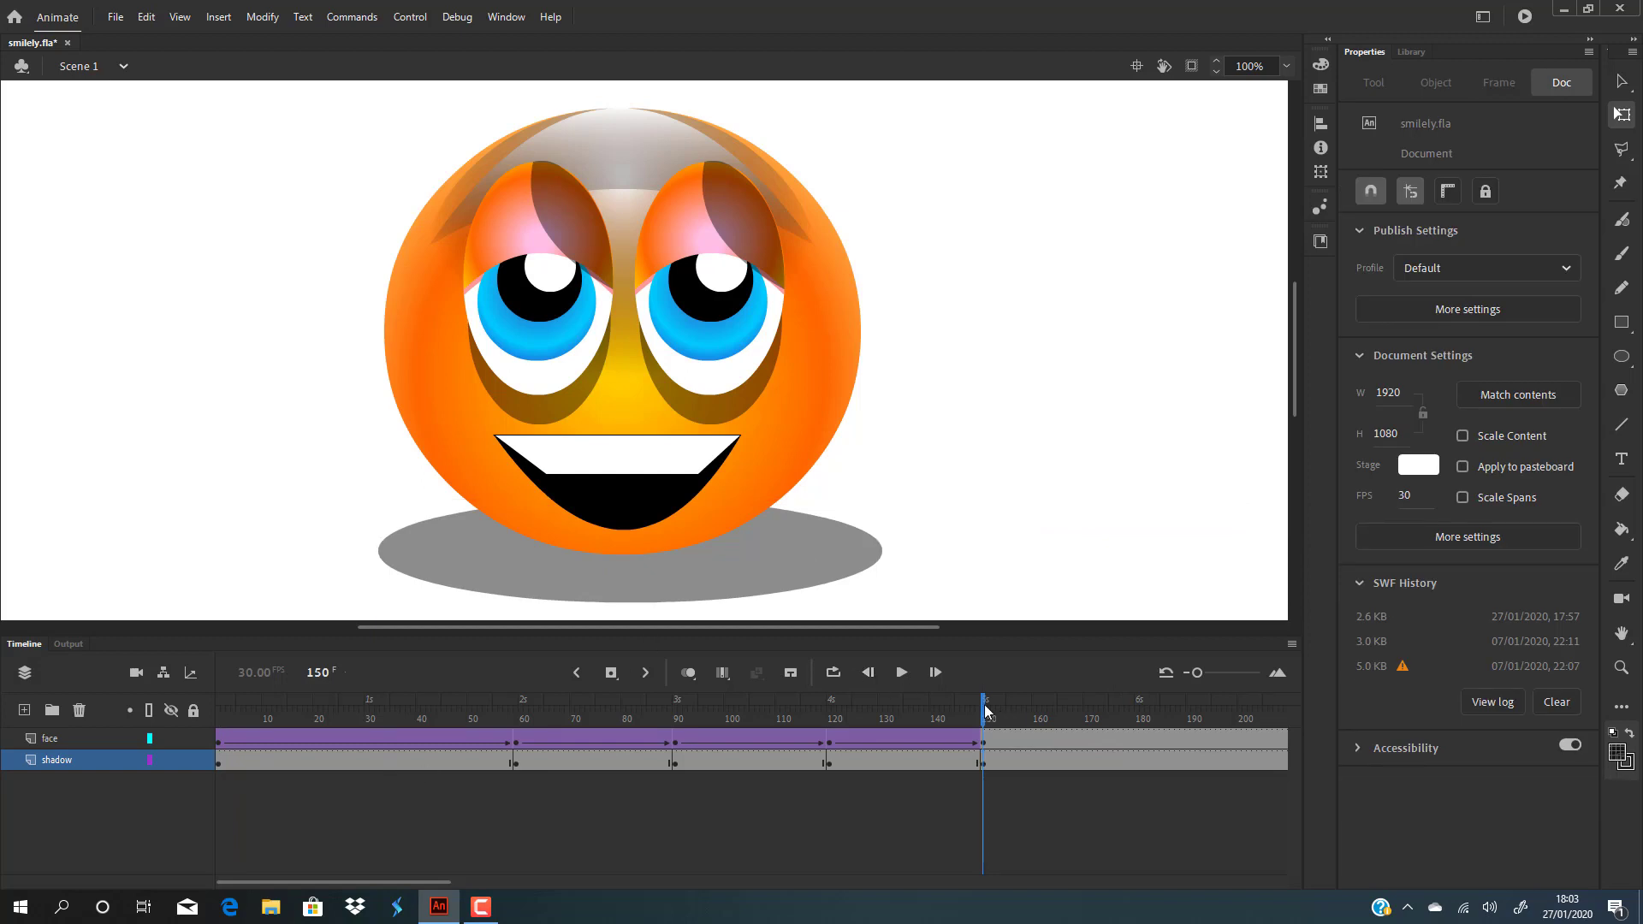
# Step: Create classic tweens on the four shadow spans (frames 26, 75, 104, 135) and preview the SWF
pyautogui.rightClick(345, 755)
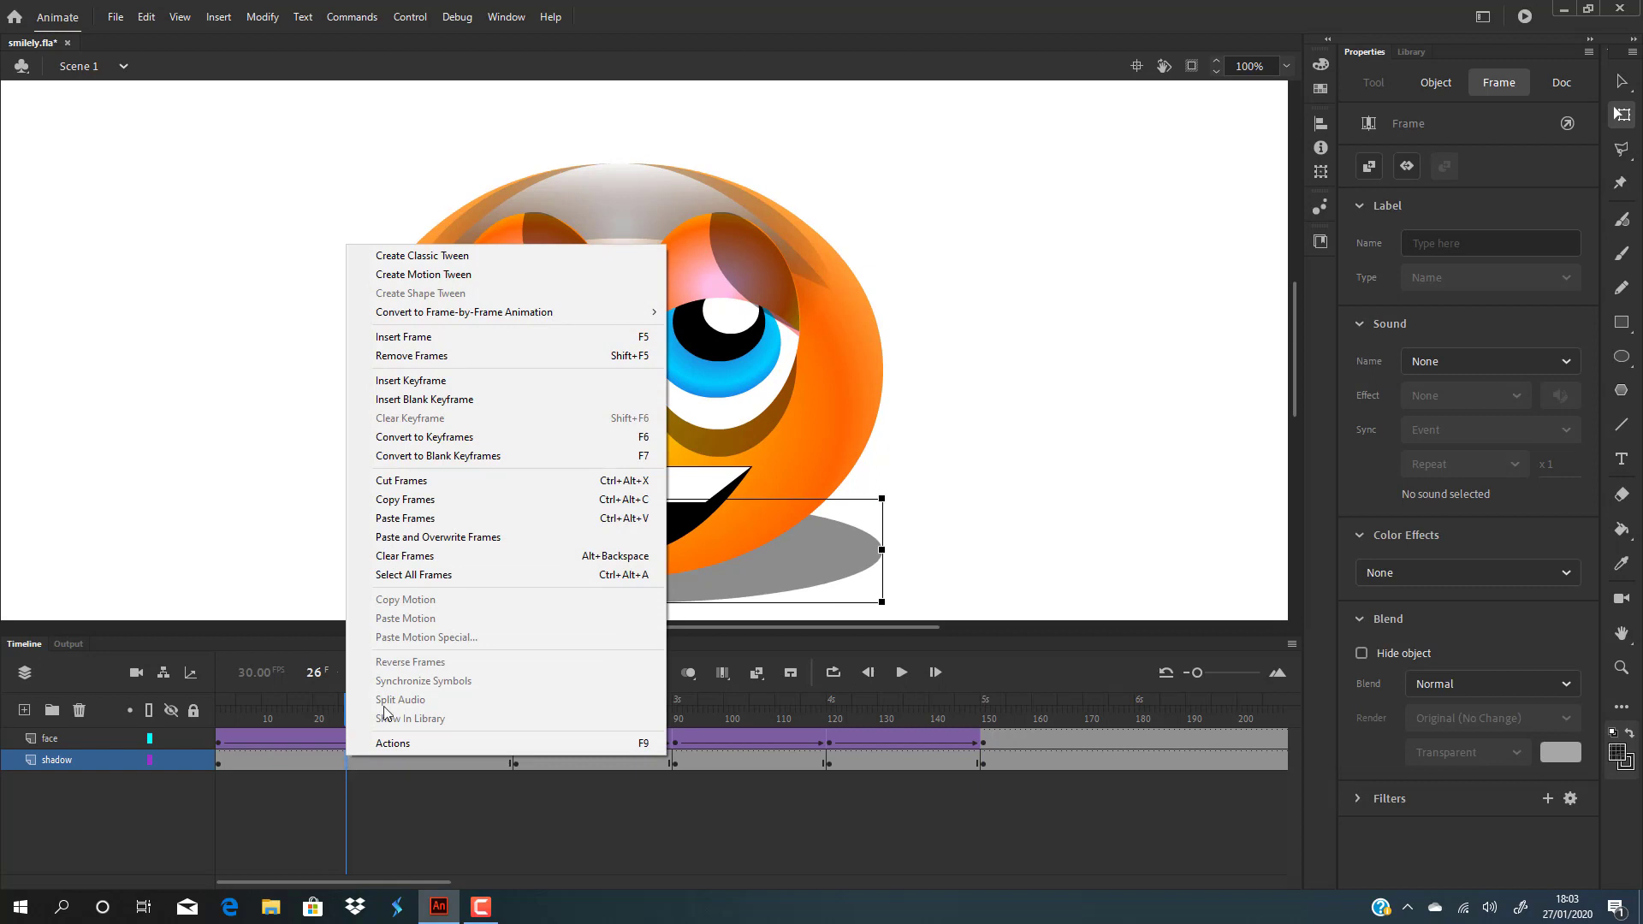
pyautogui.click(422, 255)
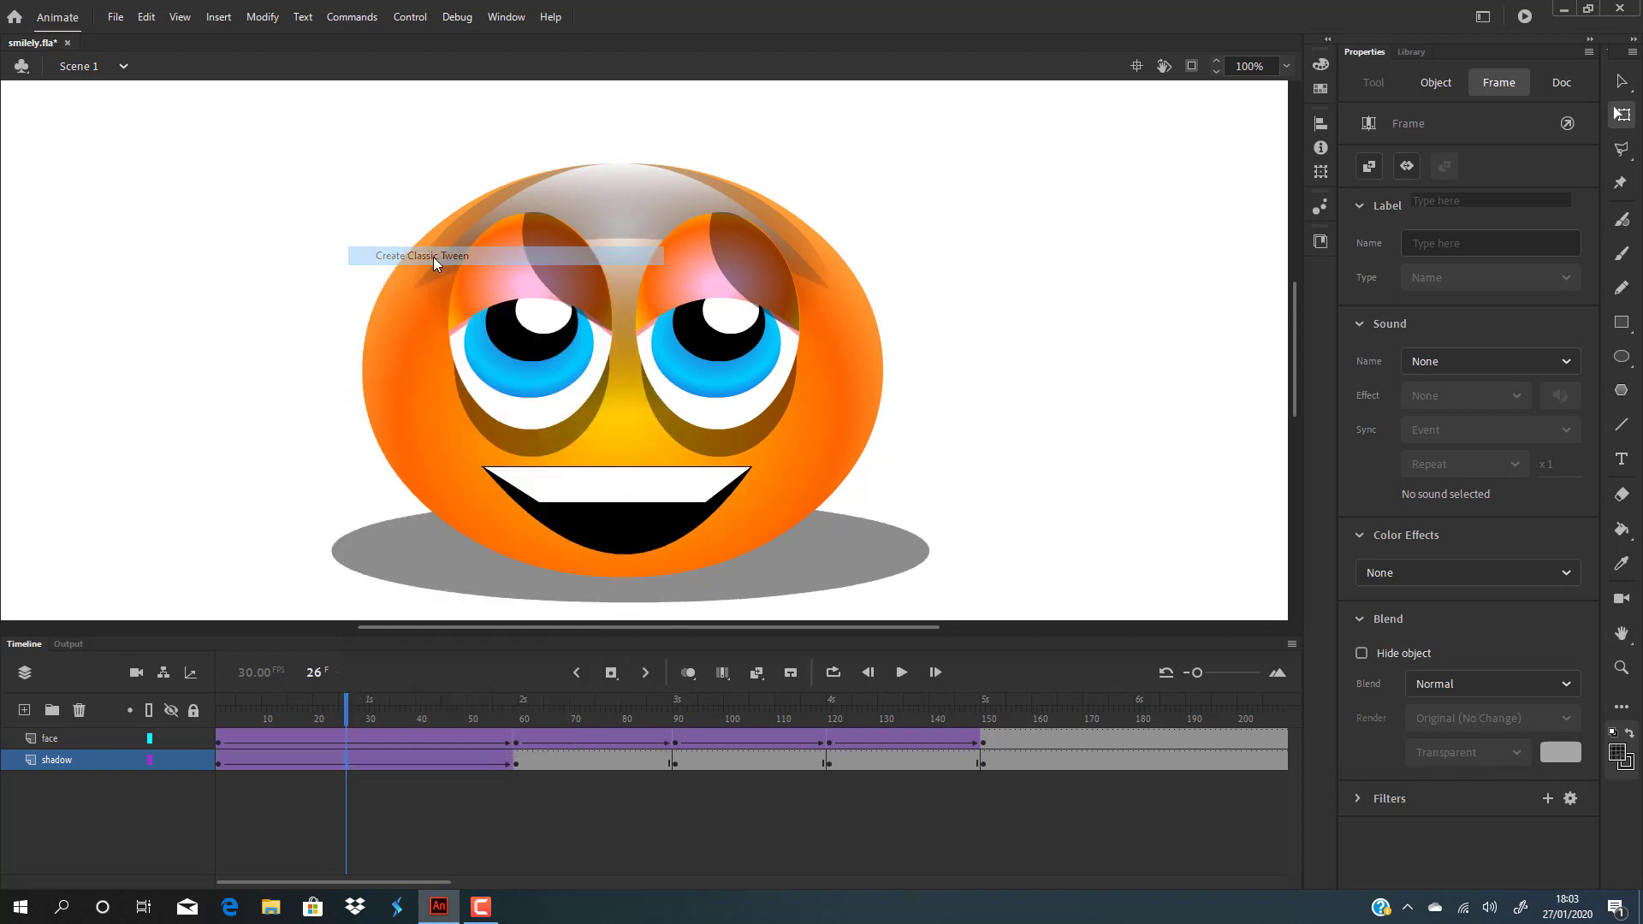
pyautogui.click(597, 764)
pyautogui.rightClick(598, 764)
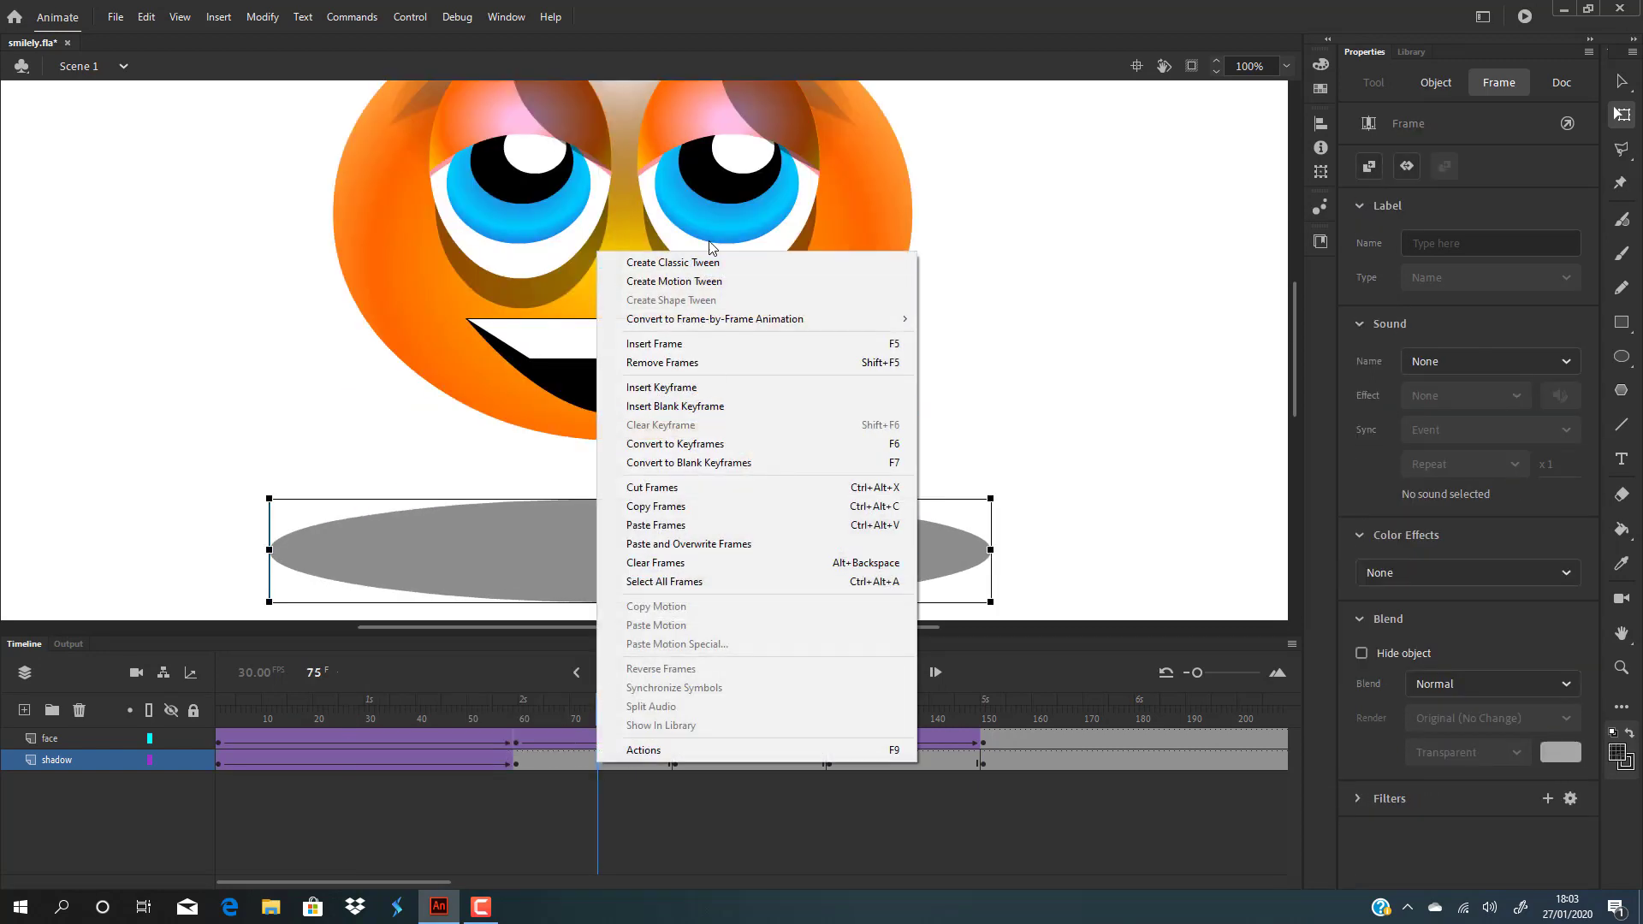
pyautogui.click(610, 249)
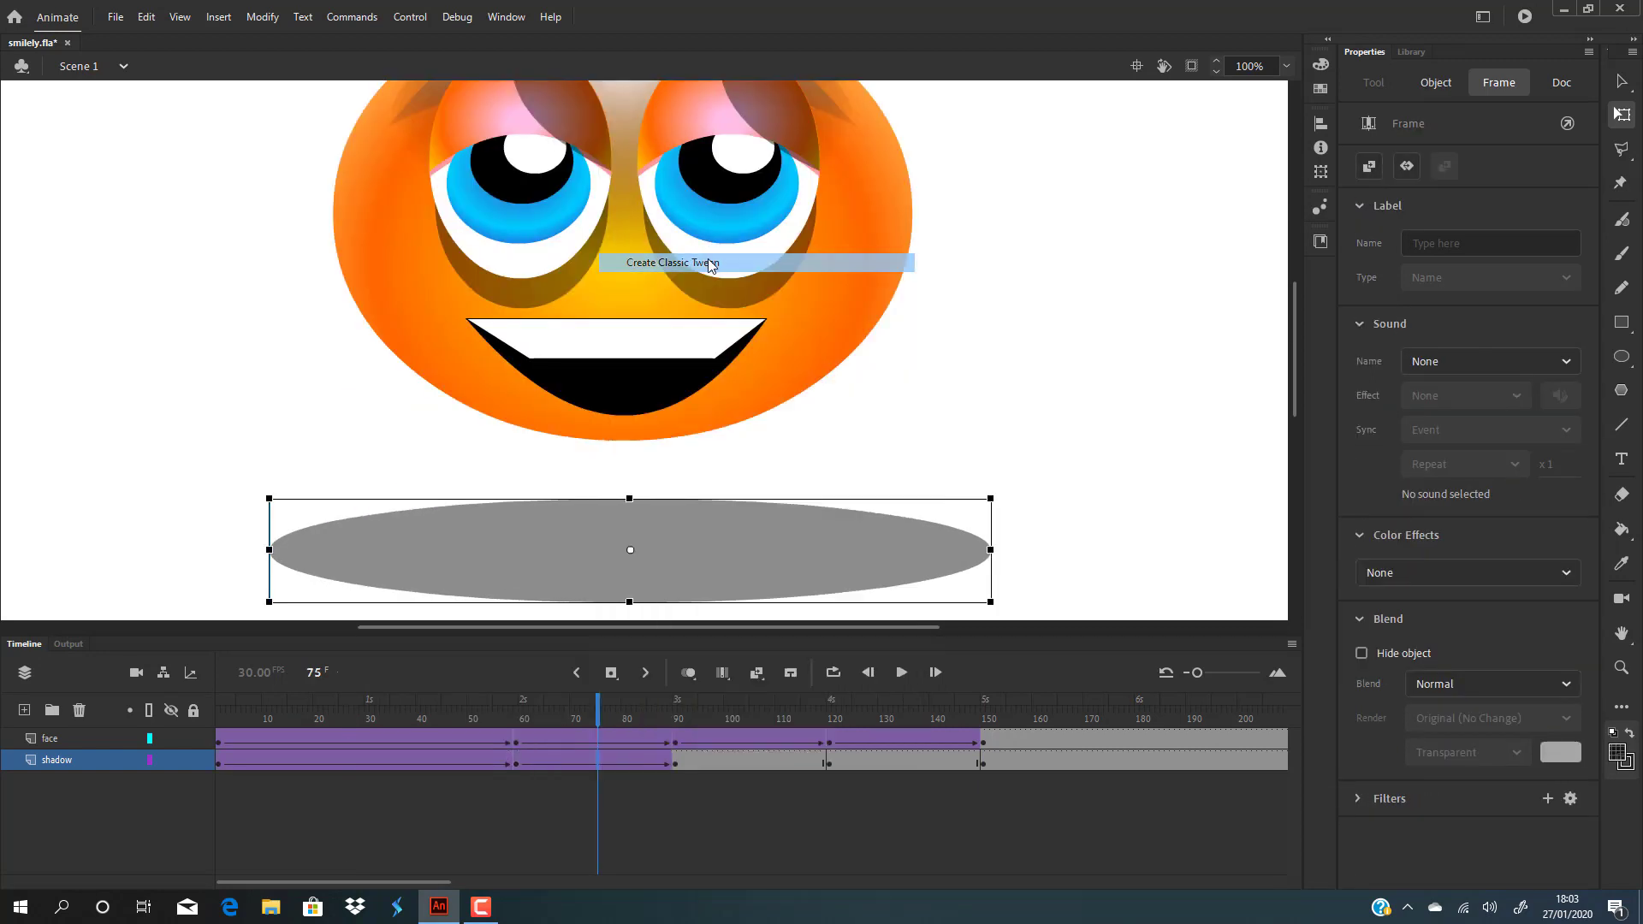
pyautogui.rightClick(746, 757)
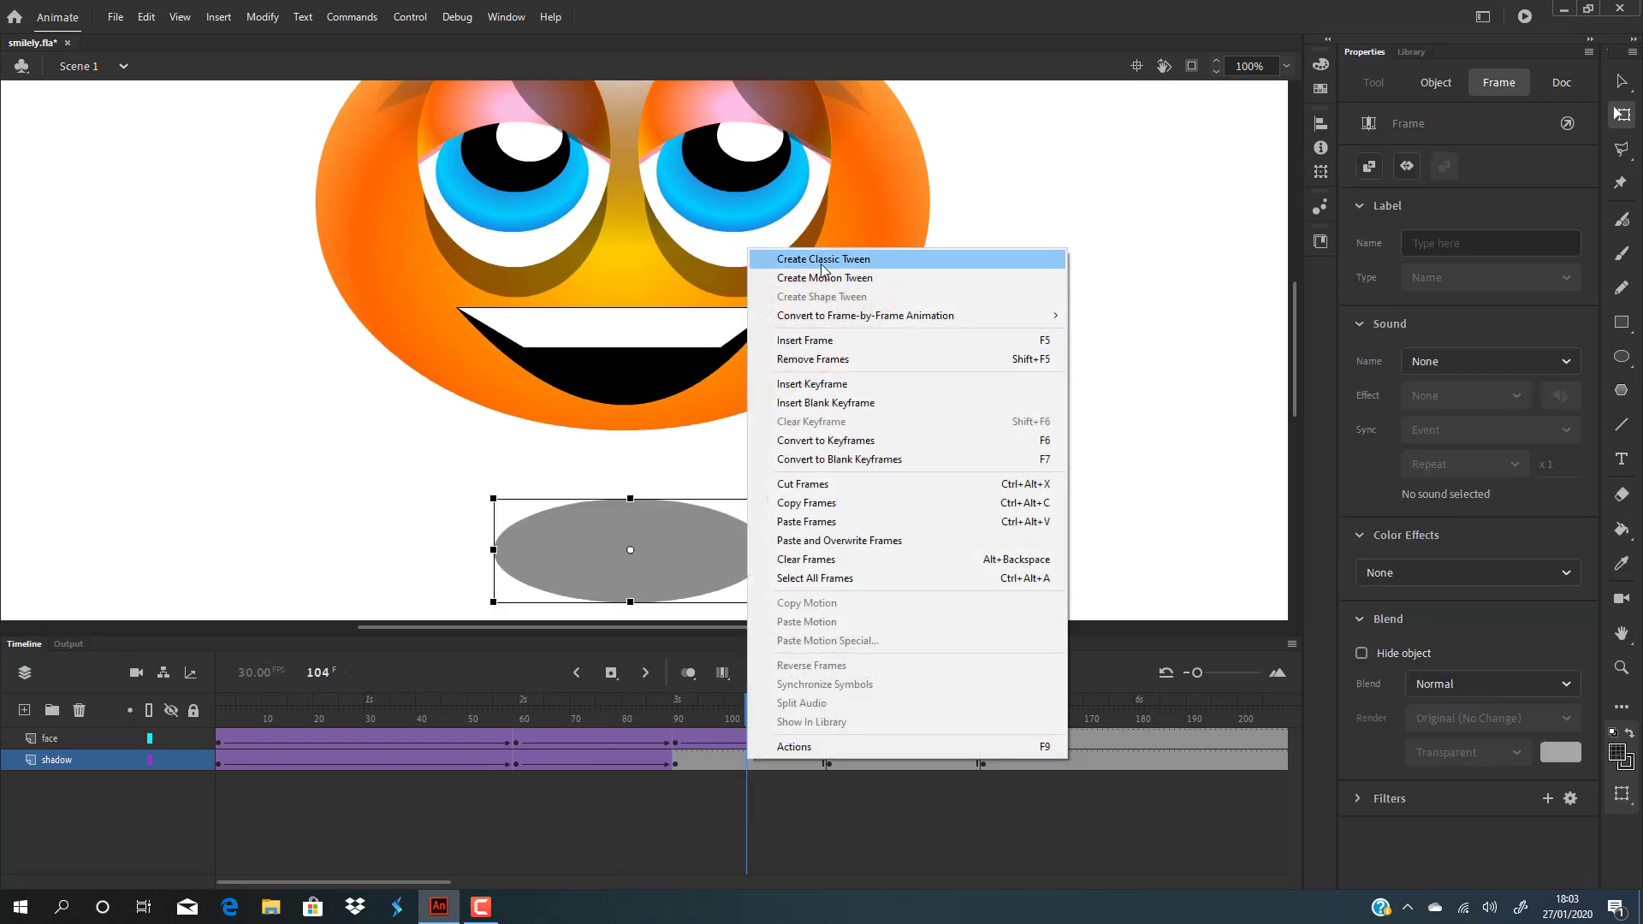
pyautogui.click(761, 257)
pyautogui.rightClick(906, 764)
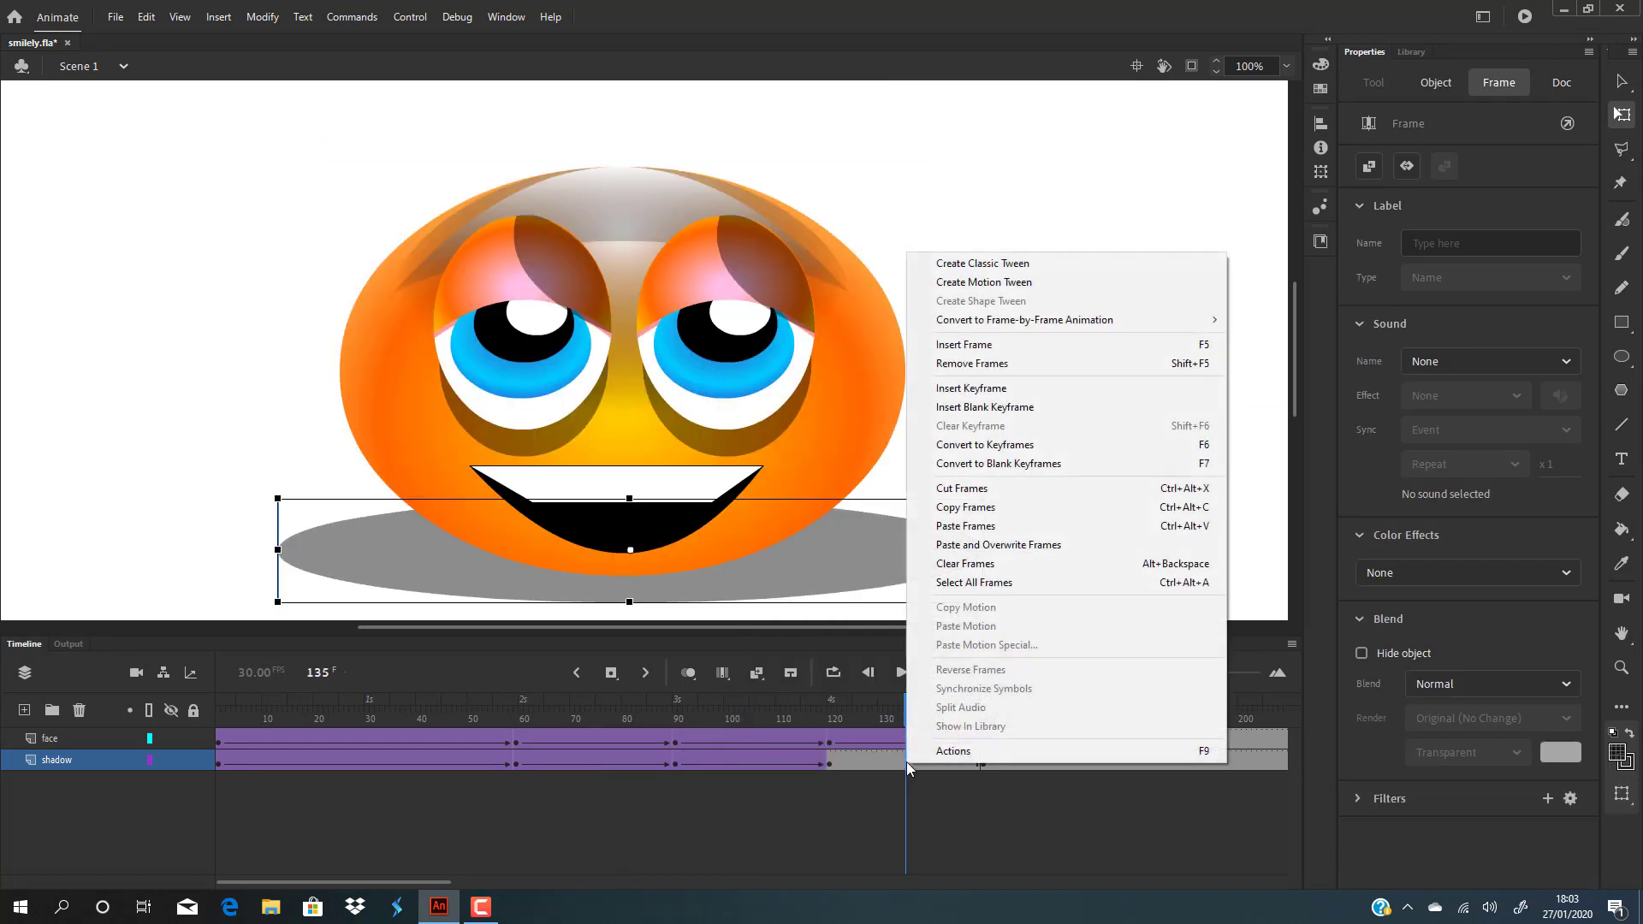
pyautogui.click(1018, 267)
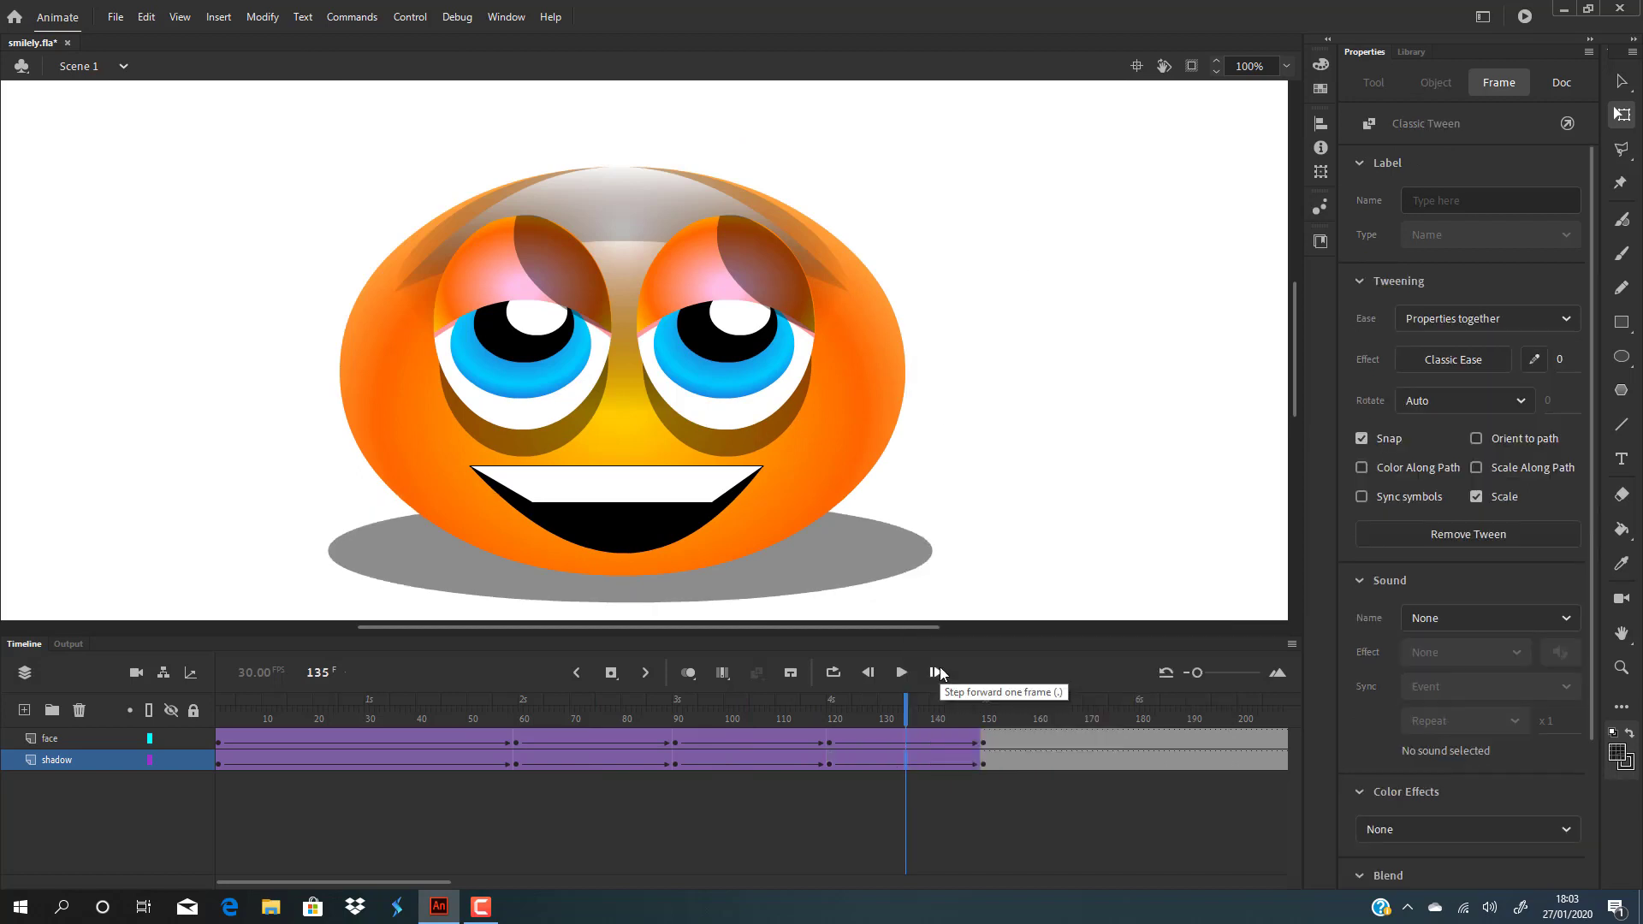
pyautogui.hotkey('ctrl', 'Return')
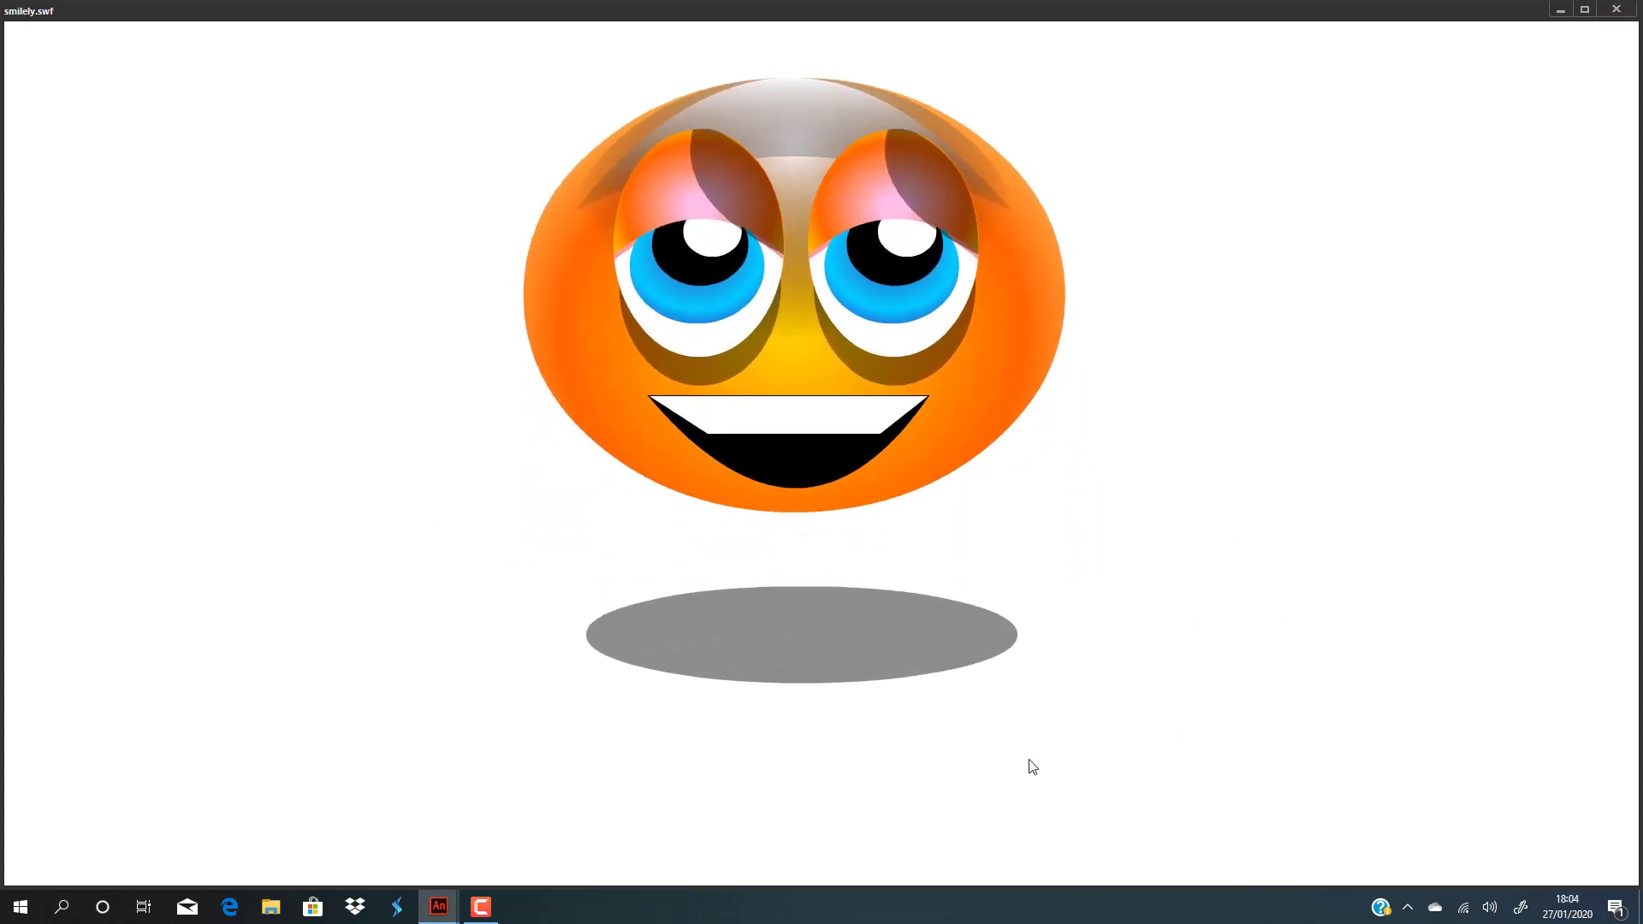
# Step: Close the SWF preview, then save changes to smiley.fla when closing Animate
pyautogui.click(1617, 11)
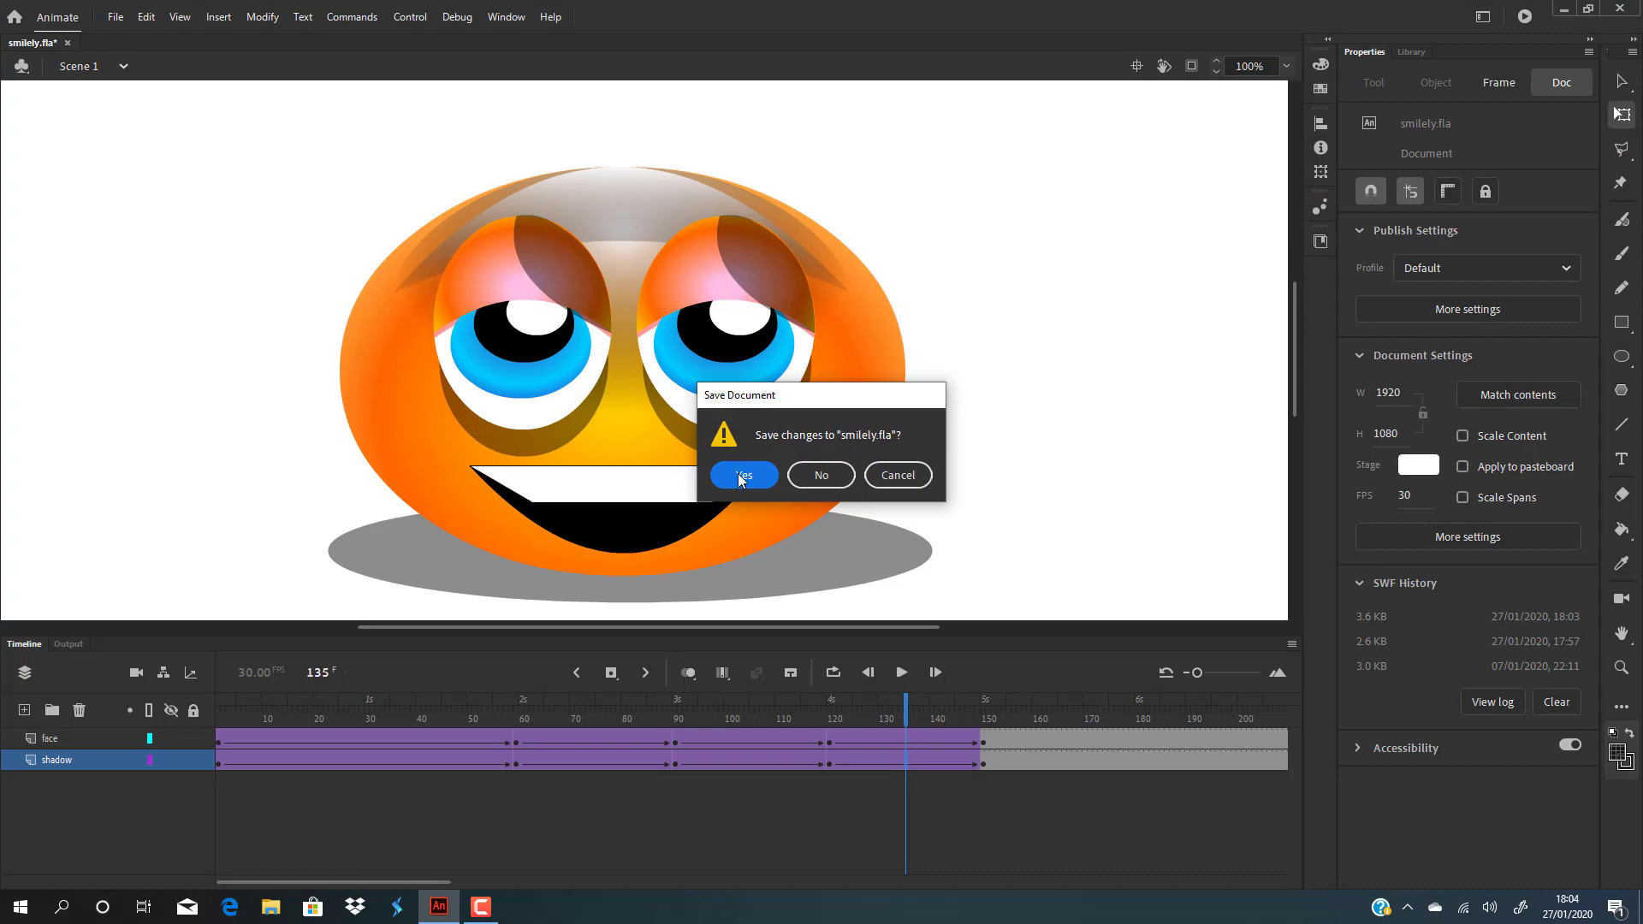
pyautogui.click(740, 476)
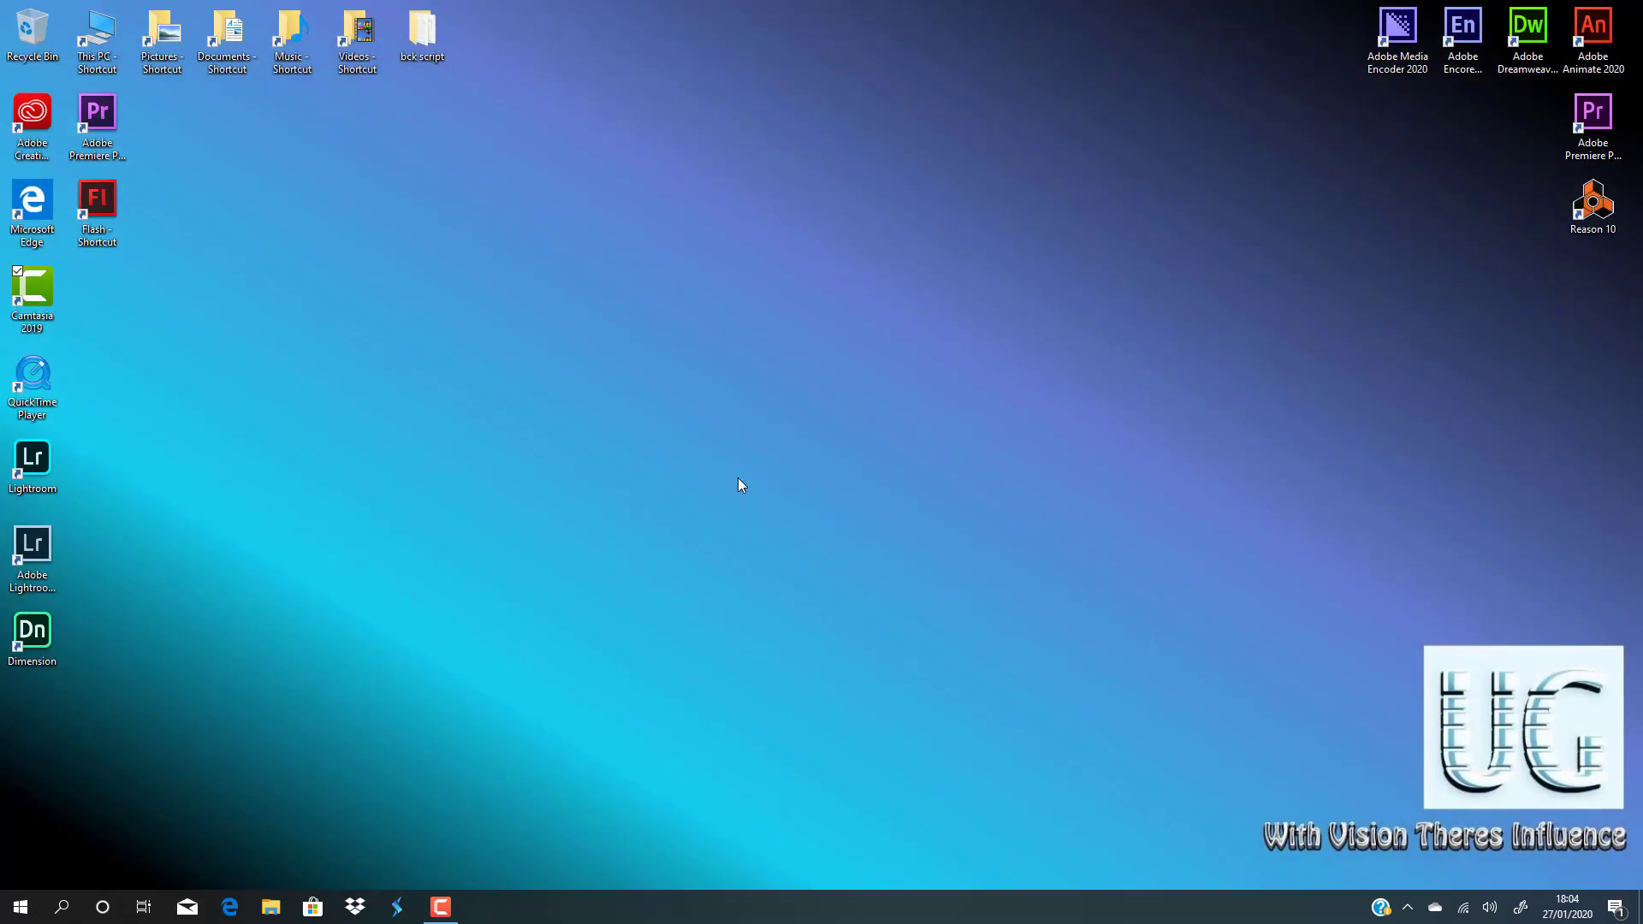